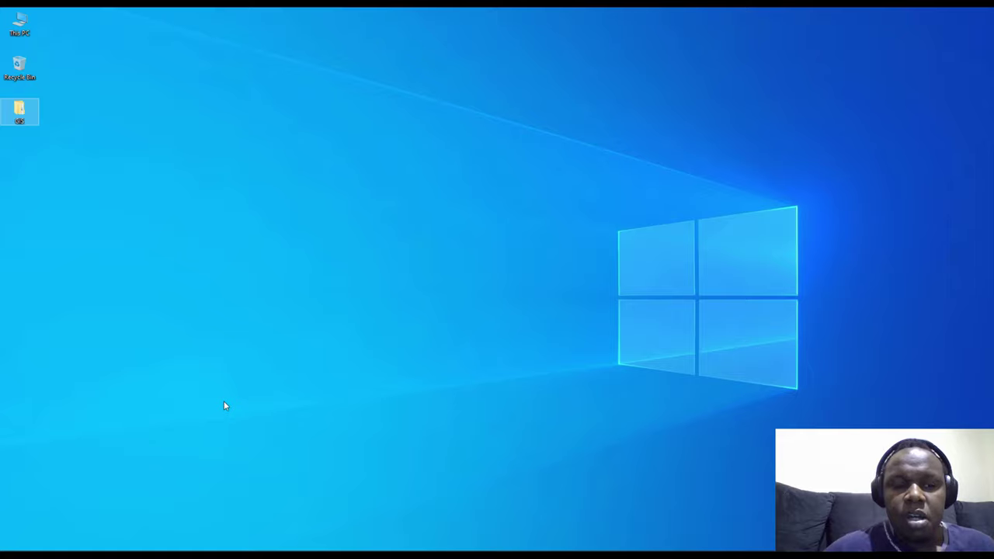
- Open geofabrik.de in Microsoft Edge and go to the Geofabrik downloads page
click(474, 274)
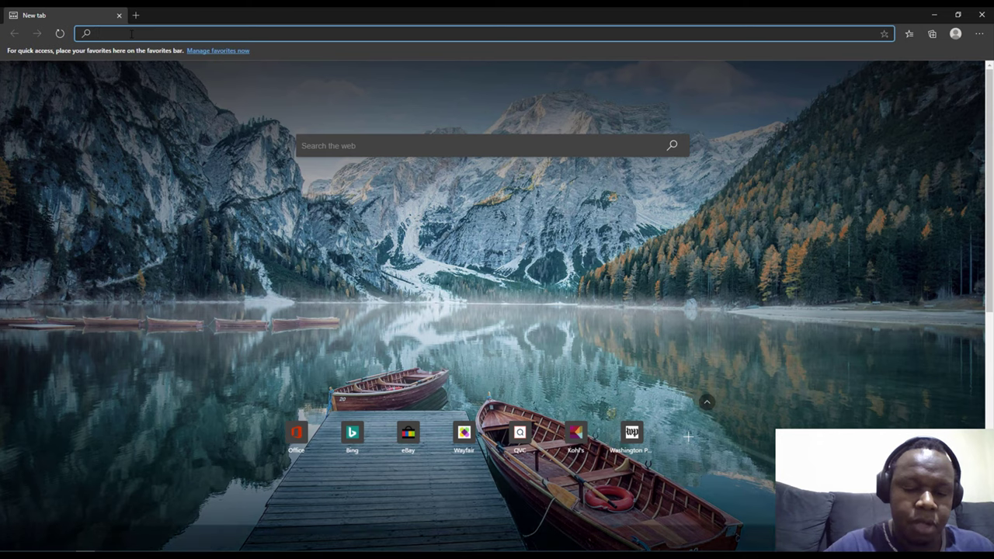
text(geo)
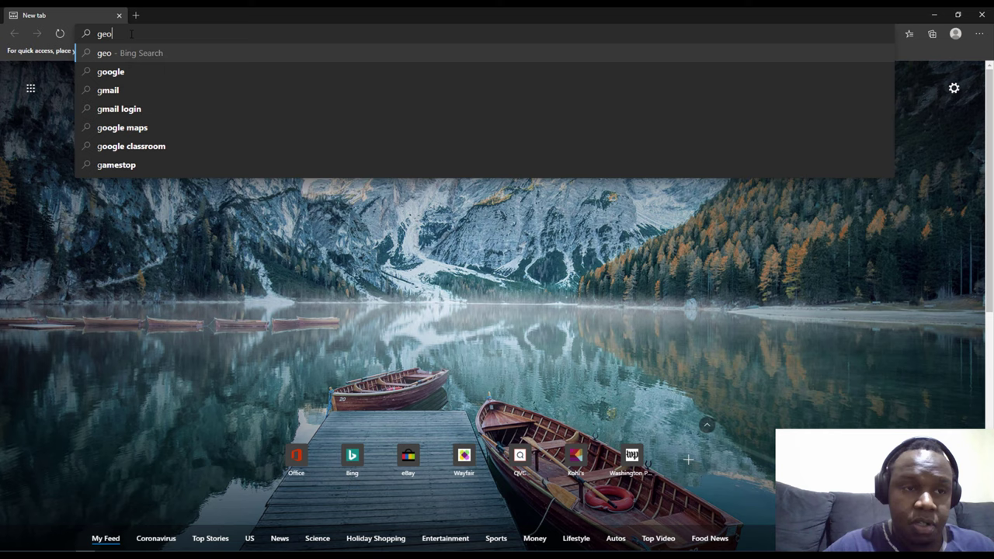
text(fabrik.de)
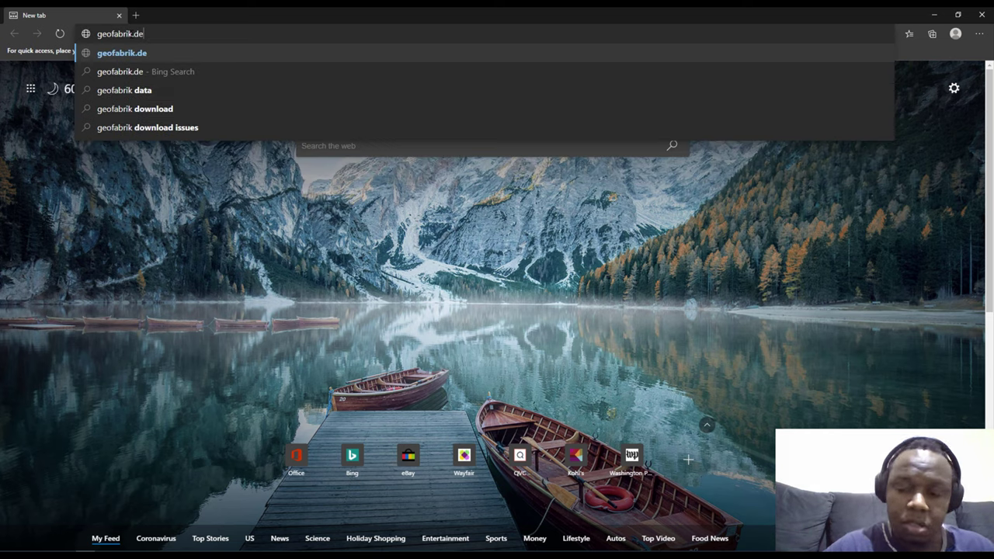
key(Return)
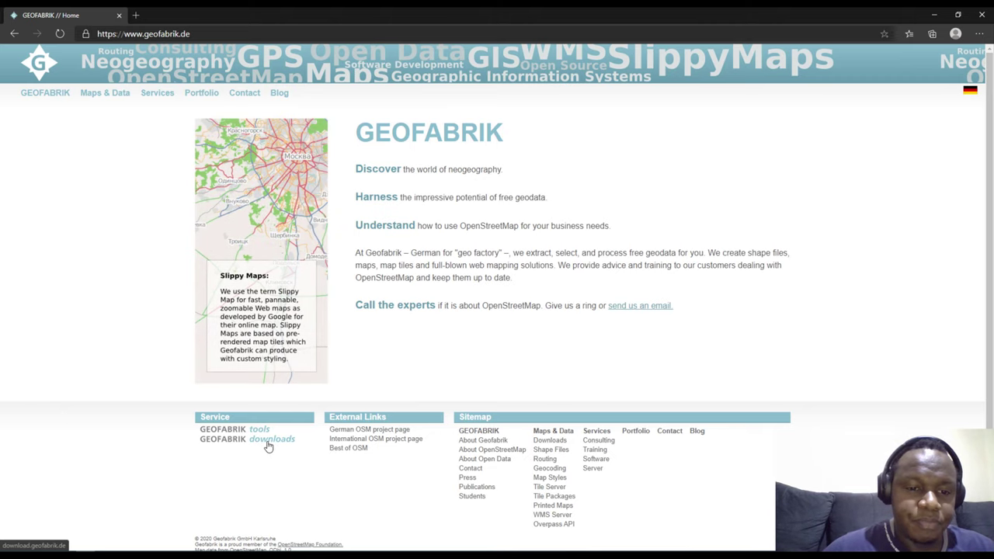
click(267, 441)
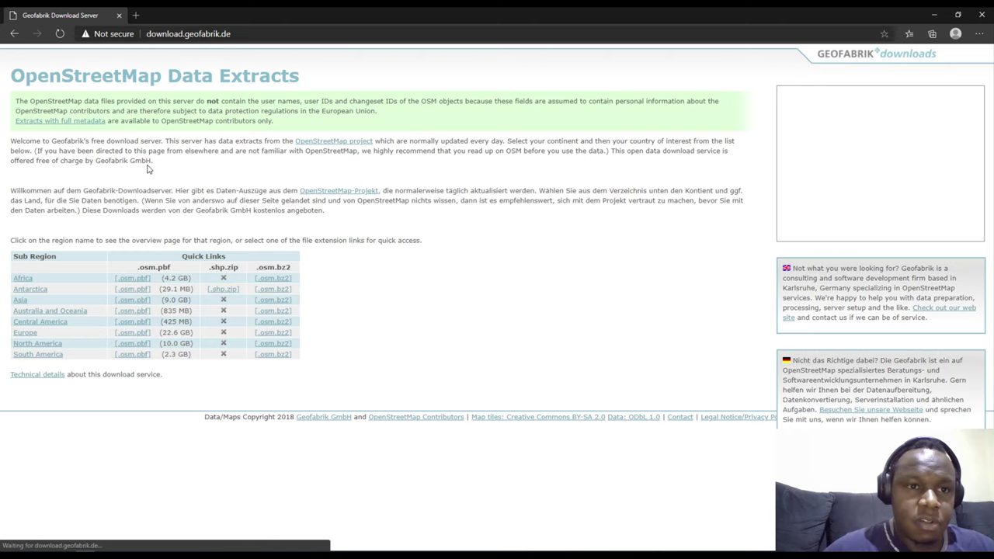
- Examine the OpenStreetMap Data Extracts introduction and the .shp.zip and .osm.bz2 format columns of the sub-region table
drag(9, 75, 415, 111)
click(429, 114)
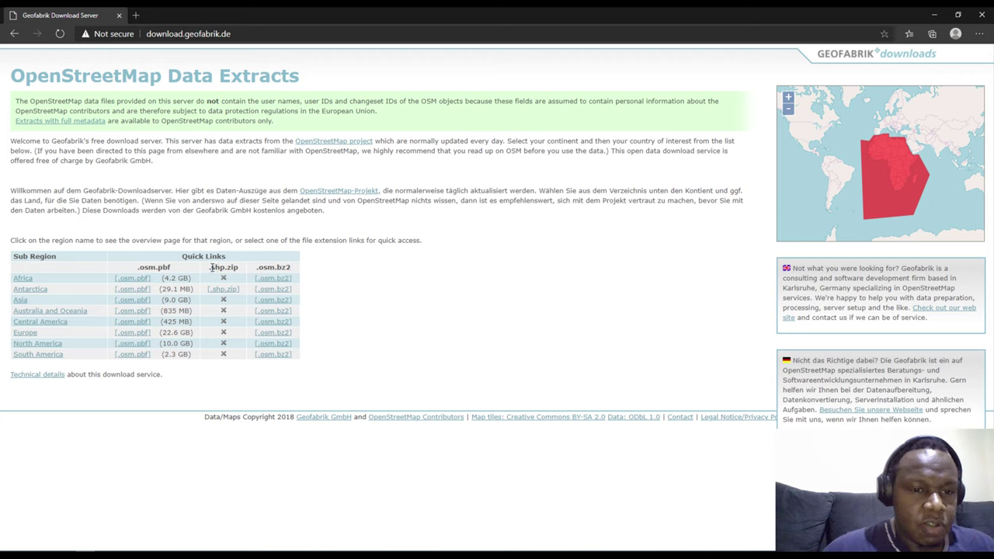
drag(210, 267, 238, 268)
click(216, 267)
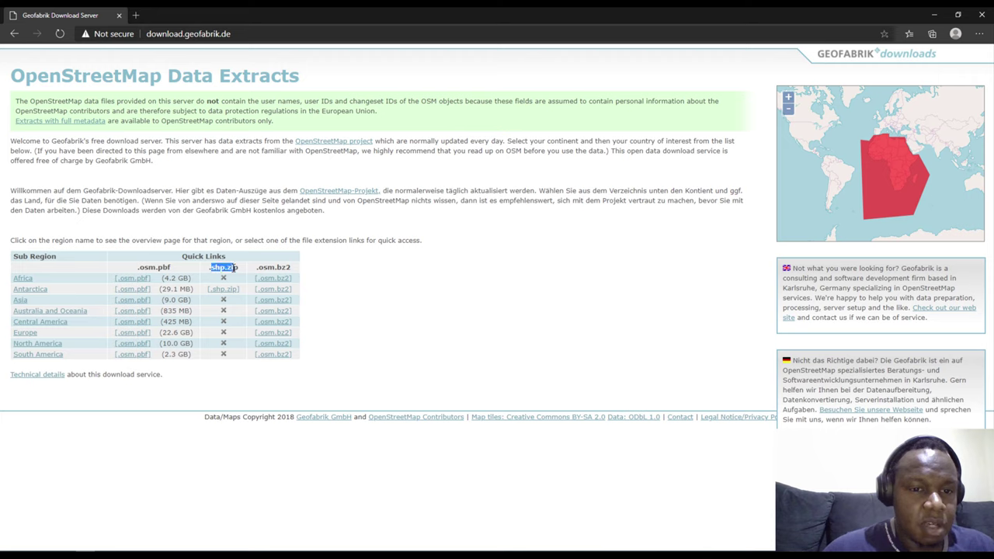
click(258, 267)
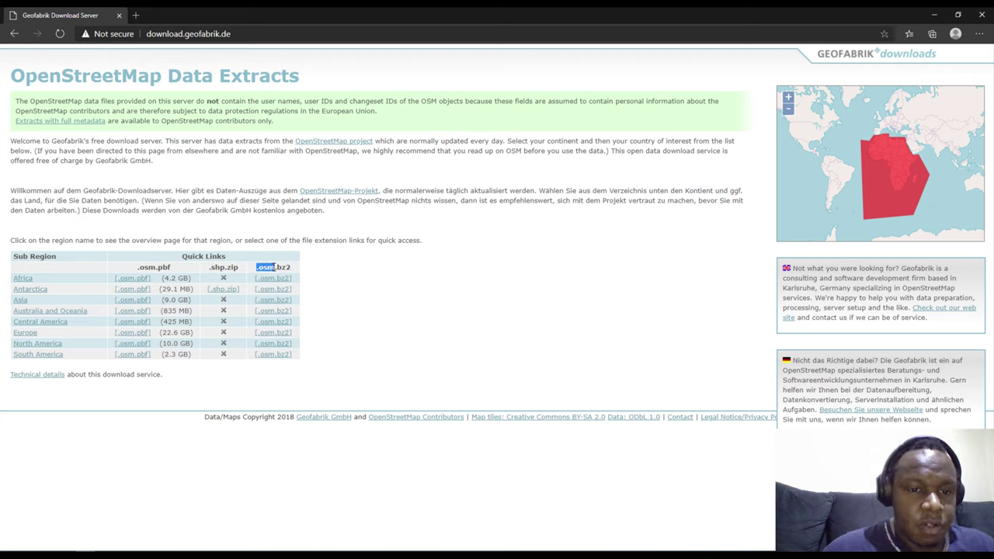
click(266, 266)
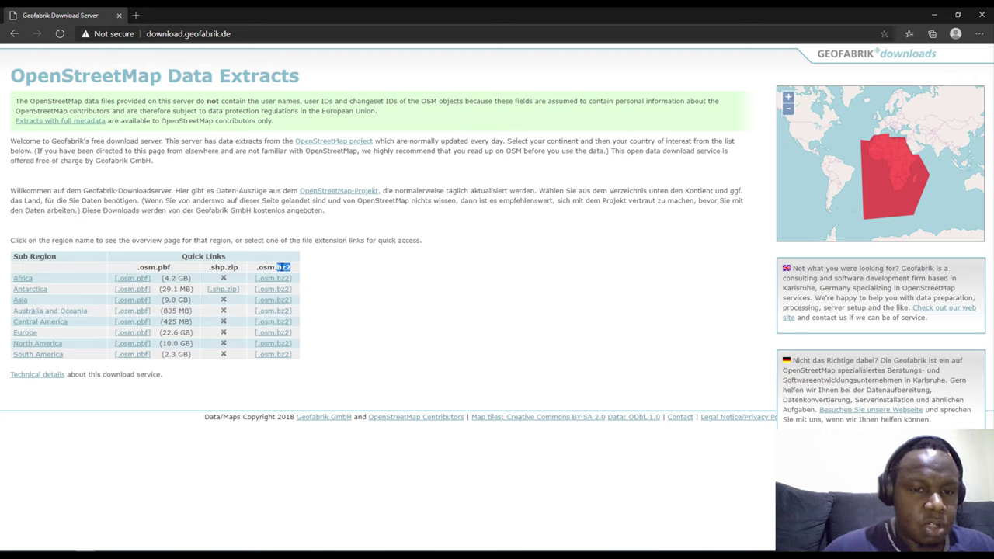
click(288, 267)
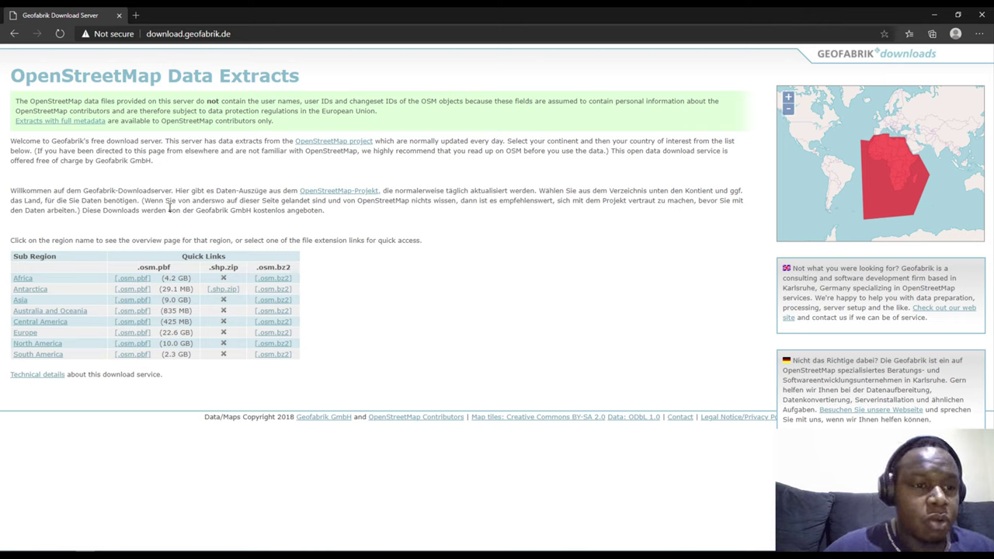
- Open the Africa region page and review its list of country extracts and their file sizes
click(22, 279)
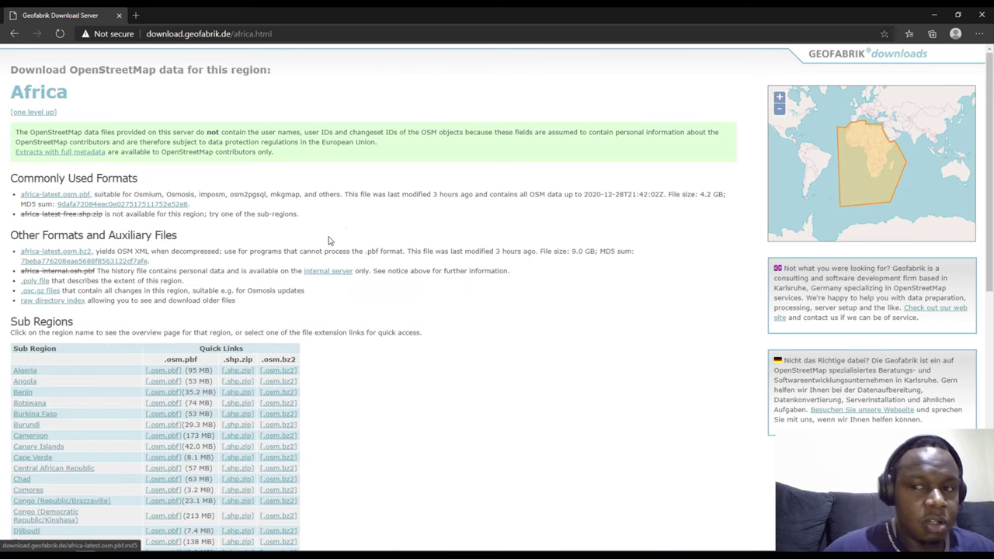
scroll(414, 248, down, 2)
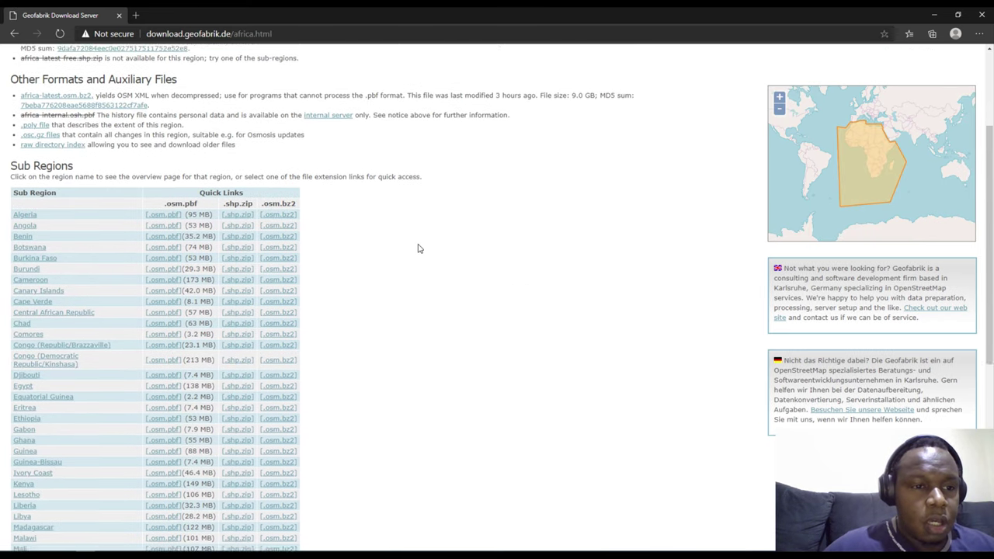
scroll(417, 248, down, 1)
scroll(418, 248, up, 2)
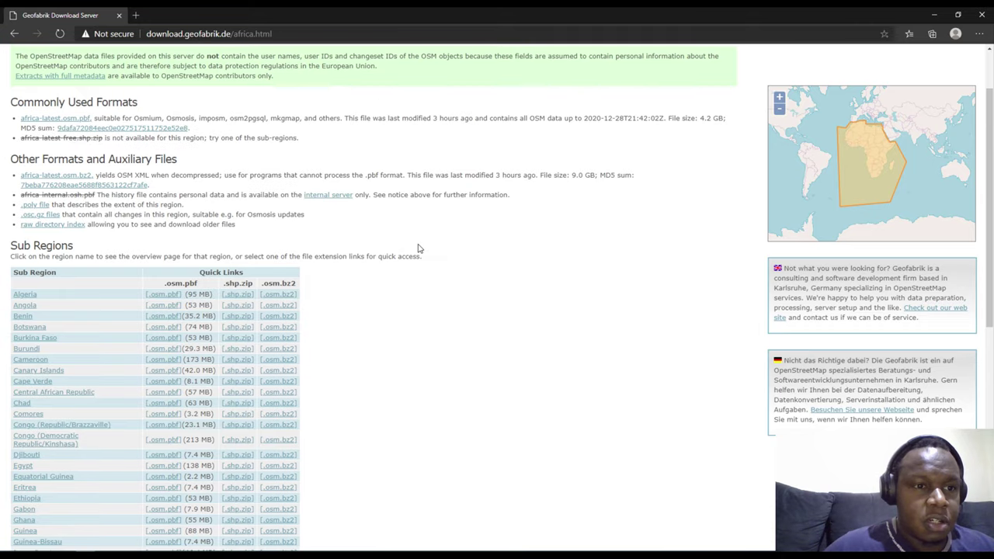
scroll(418, 249, down, 2)
scroll(458, 300, down, 4)
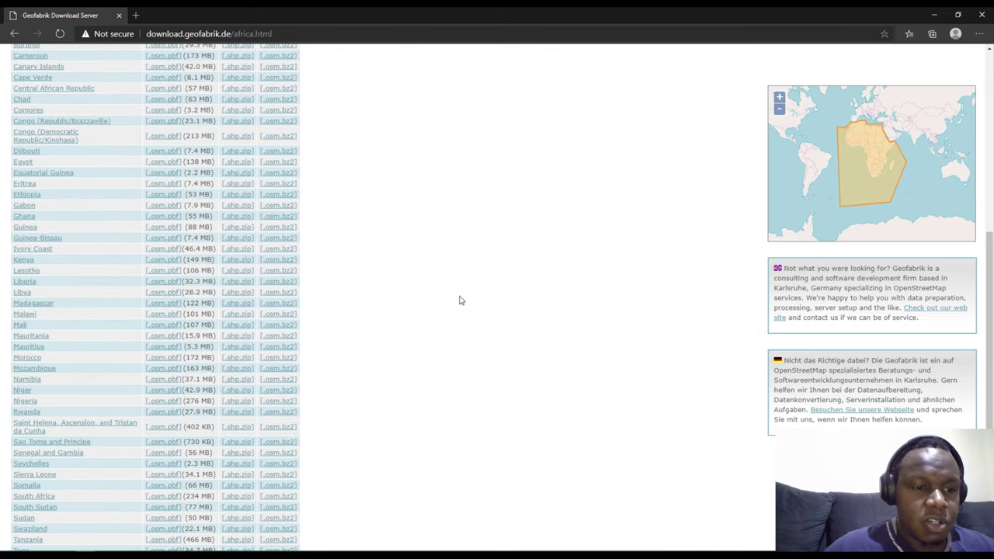
scroll(459, 301, up, 5)
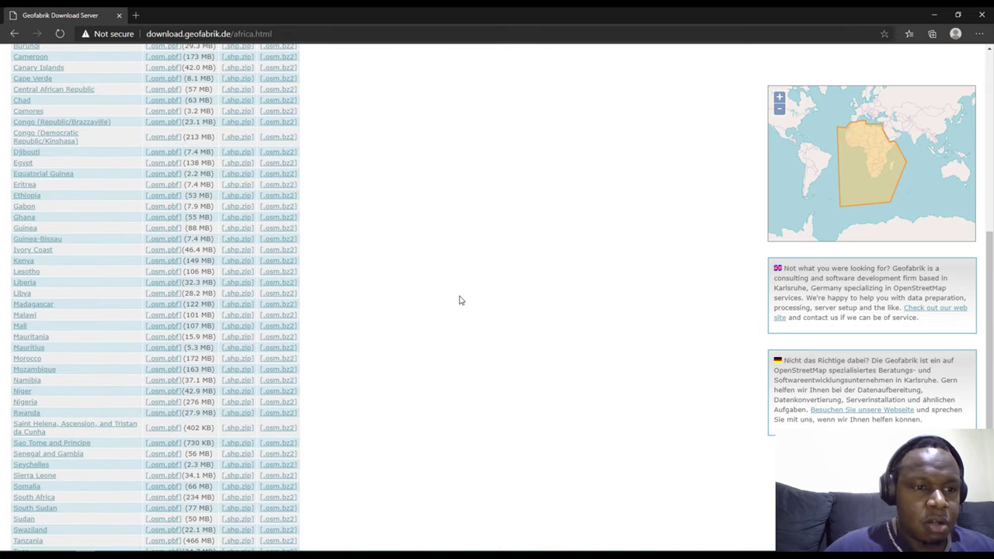
scroll(459, 300, down, 4)
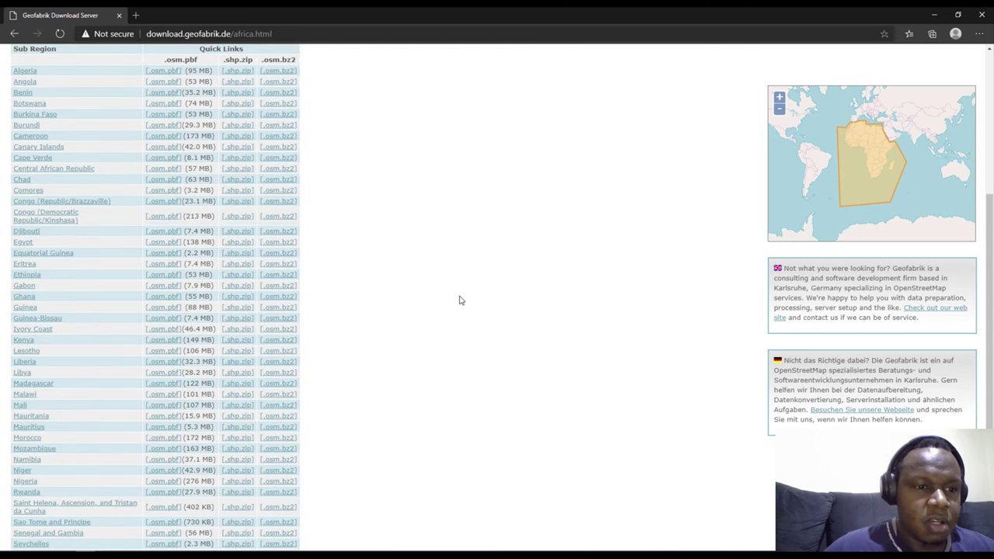
scroll(459, 300, up, 3)
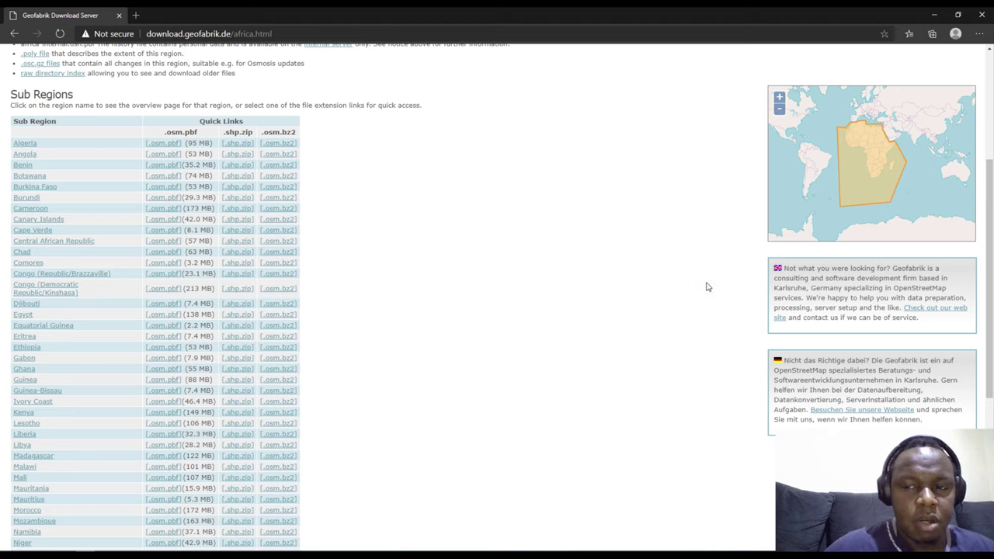
scroll(508, 262, down, 2)
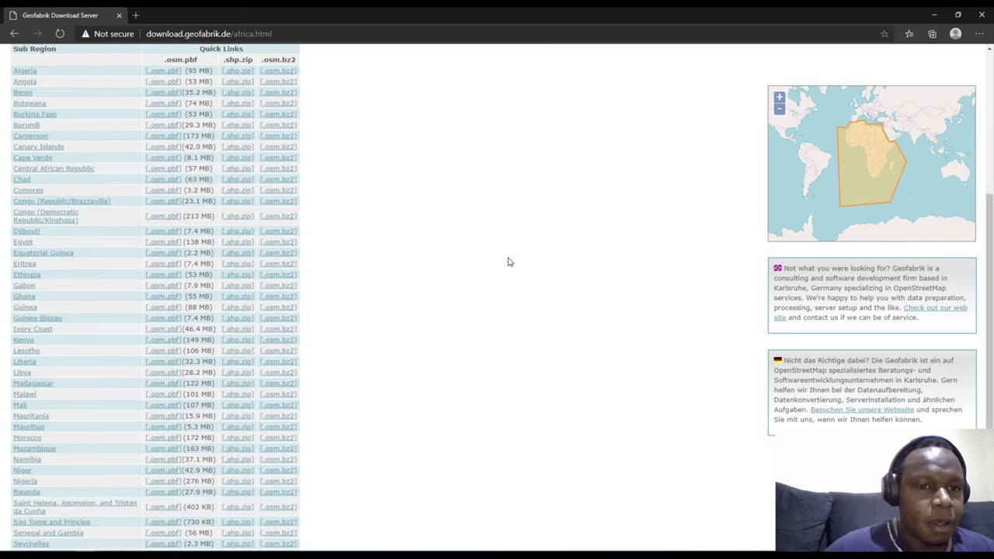
scroll(508, 261, down, 2)
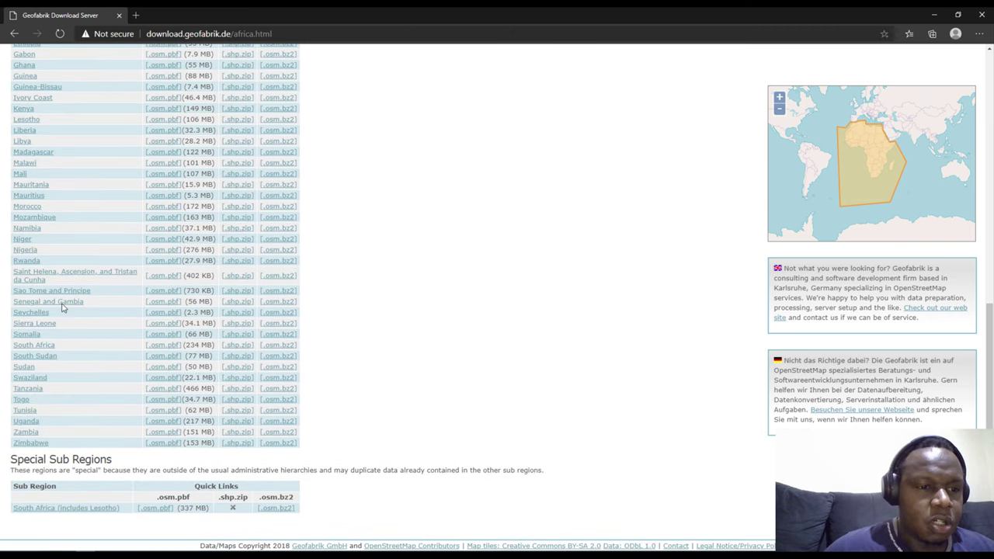
scroll(518, 350, up, 4)
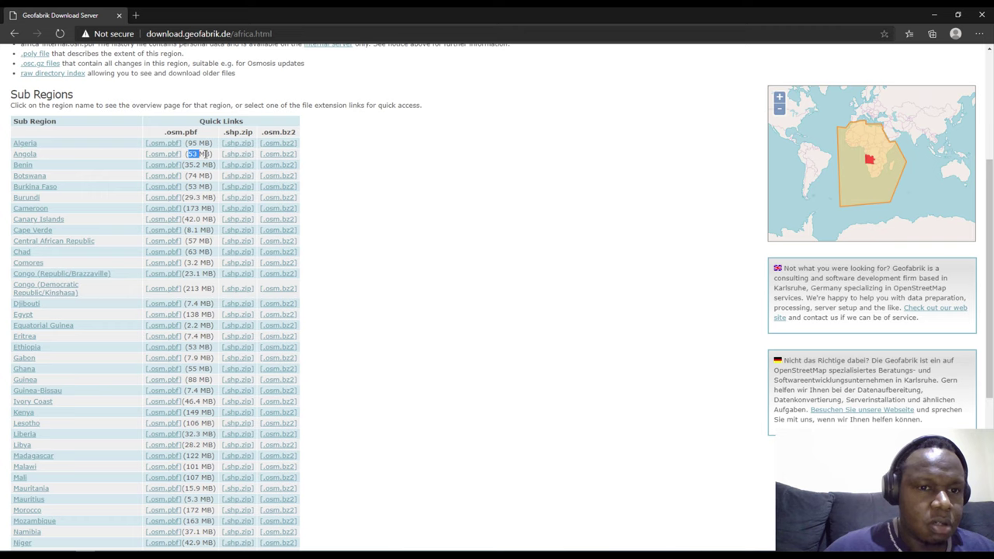
scroll(306, 204, up, 3)
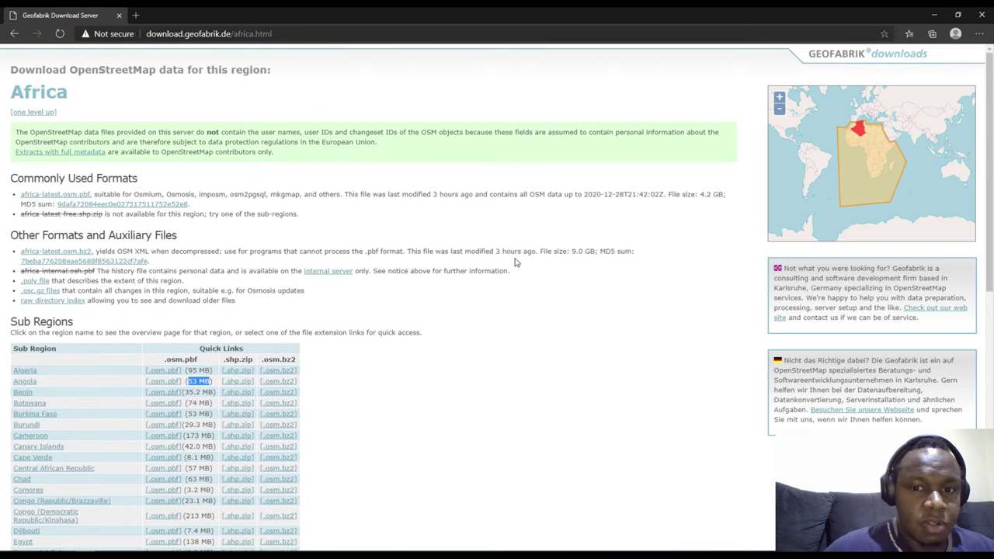
scroll(504, 280, down, 3)
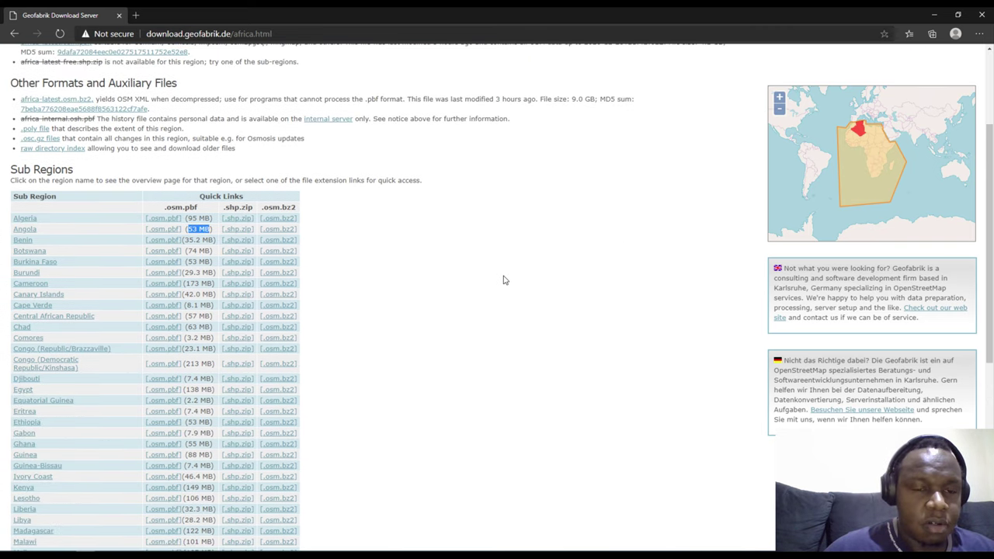
drag(183, 164, 208, 191)
scroll(441, 249, down, 5)
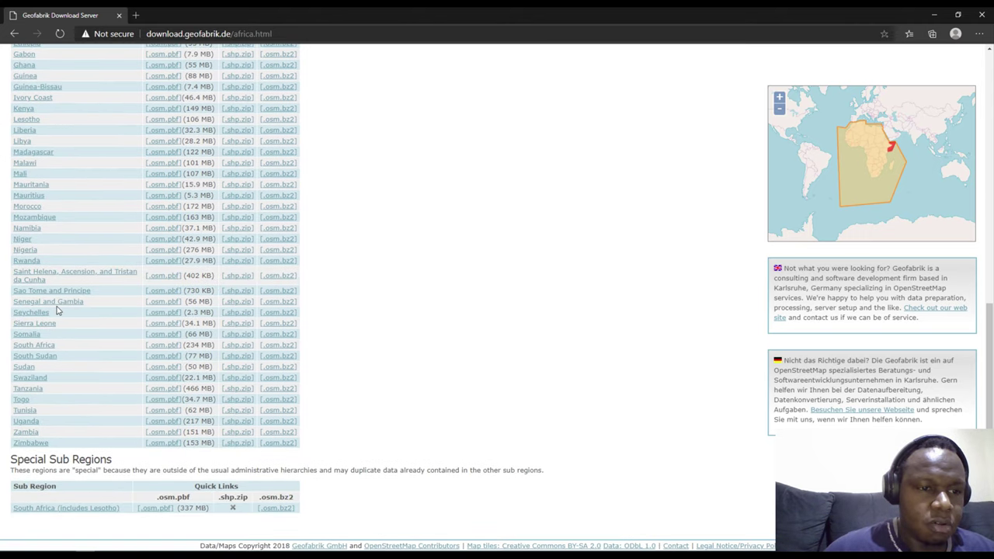
- Open the Namibia region page and download namibia-latest.osm.pbf
click(24, 229)
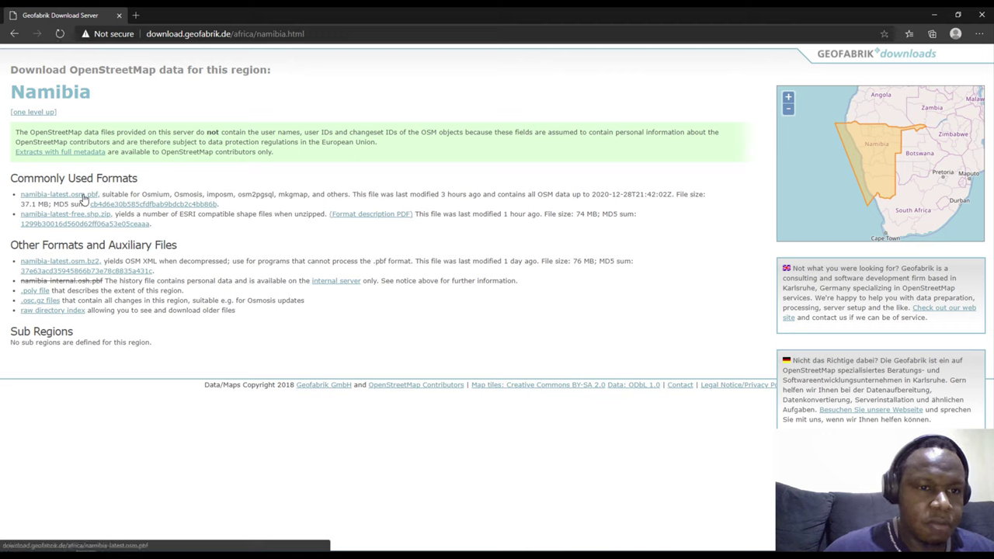
click(84, 198)
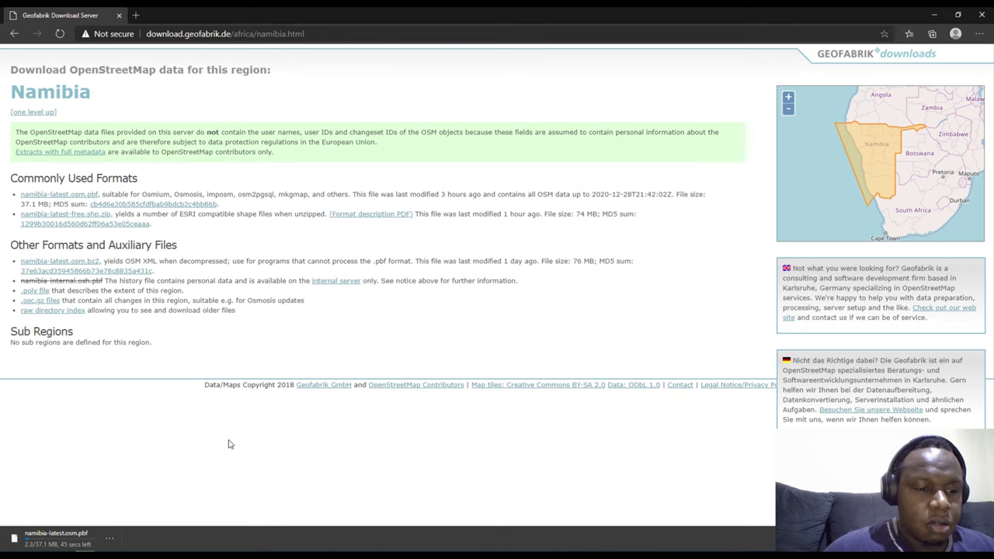
click(109, 538)
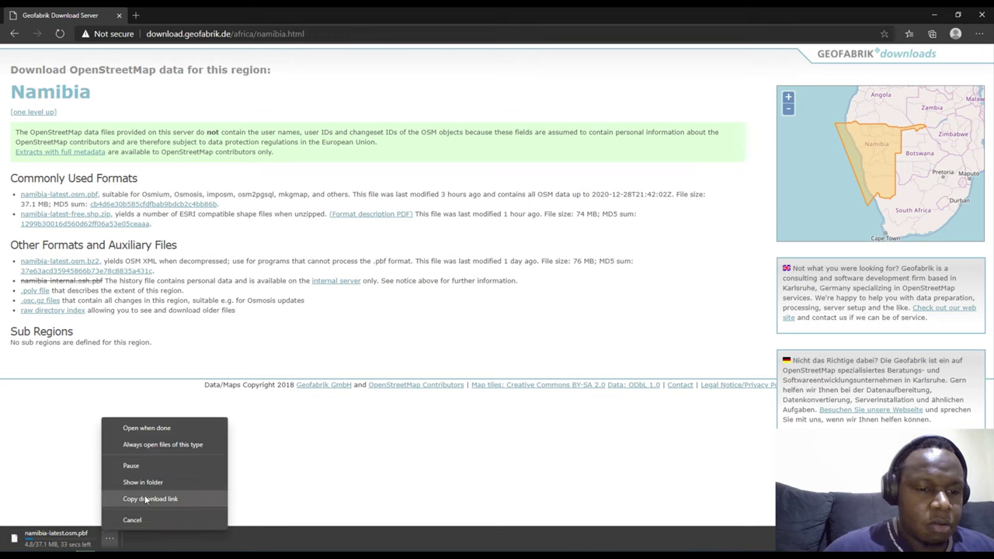
click(357, 430)
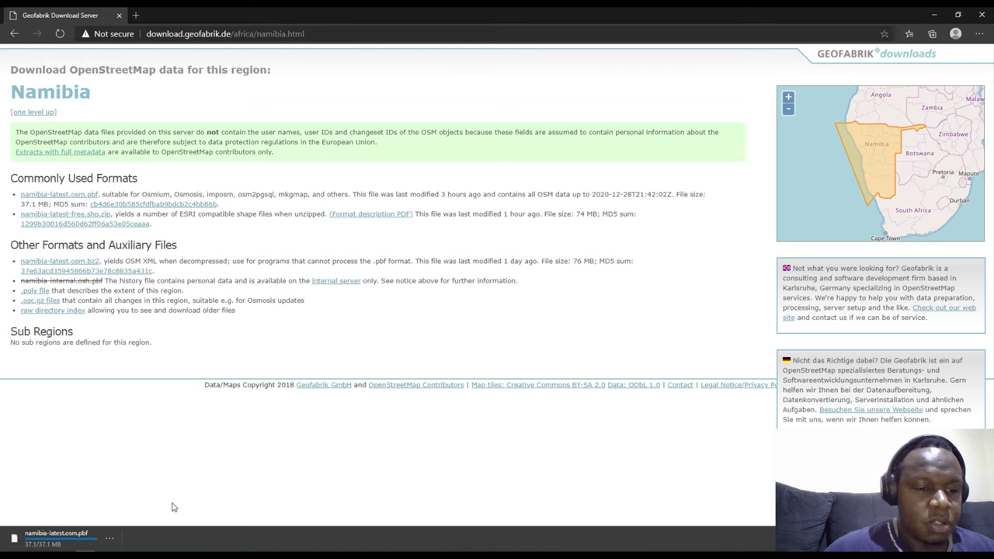
- Copy the downloaded namibia-latest.osm.pbf into the GIS Data folder in File Explorer and minimize the browser
key(alt+Tab)
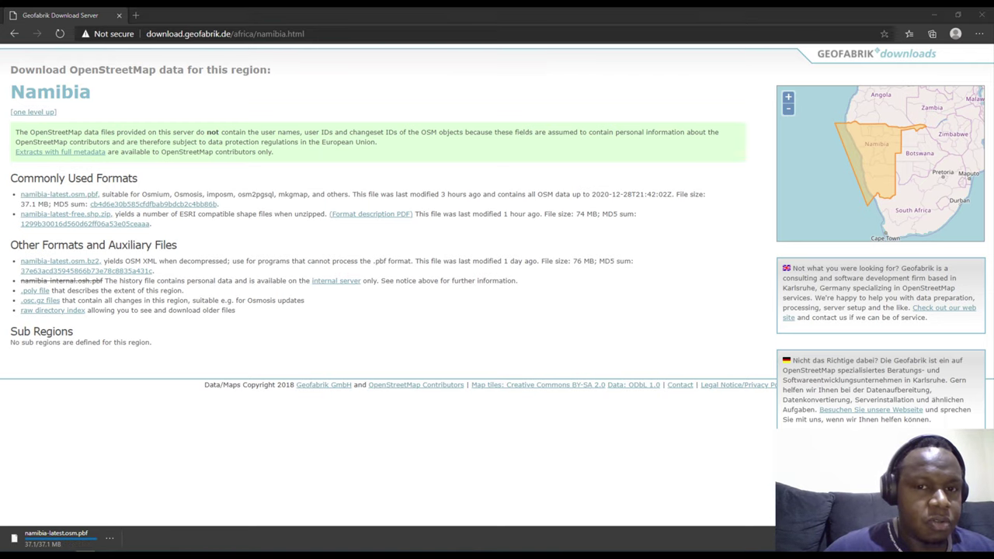
click(606, 46)
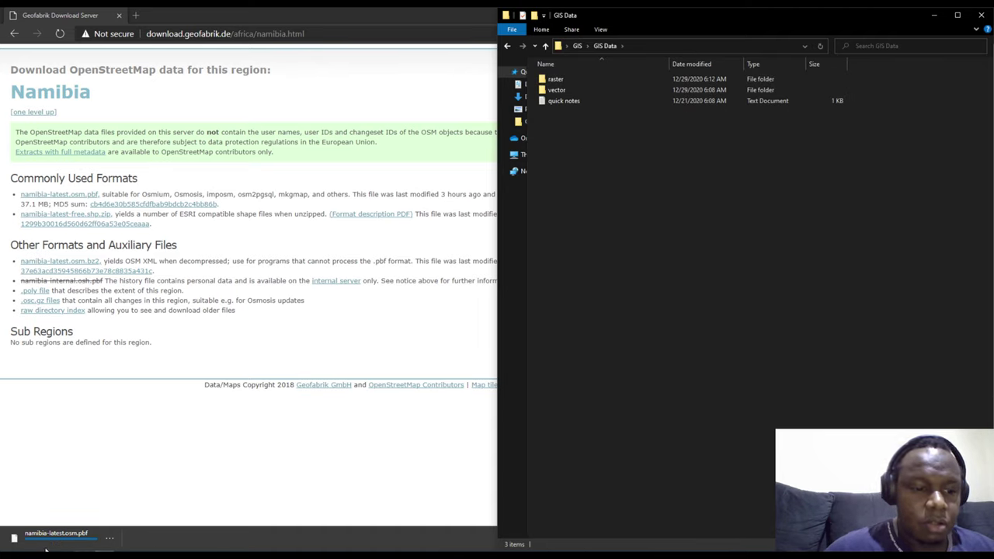
drag(103, 539, 618, 348)
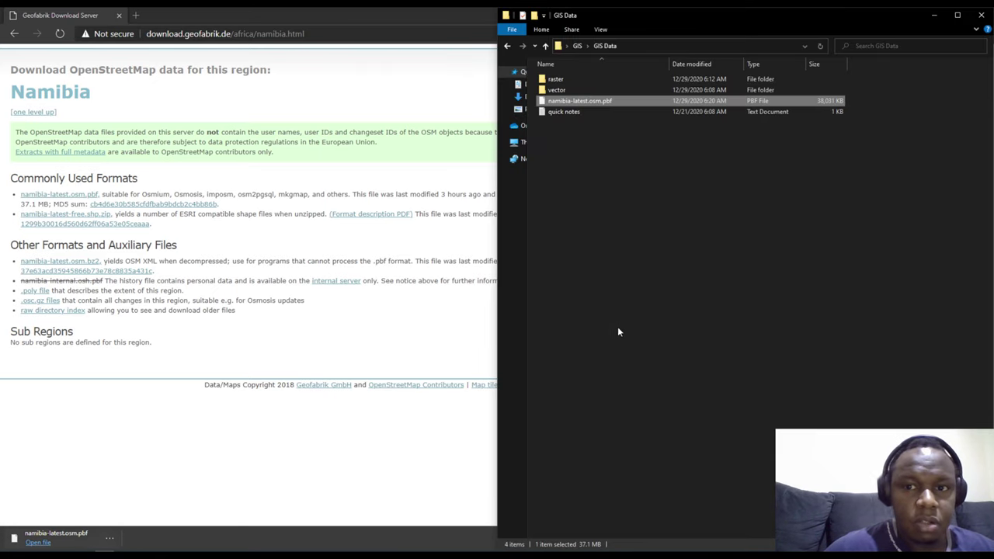
double_click(376, 15)
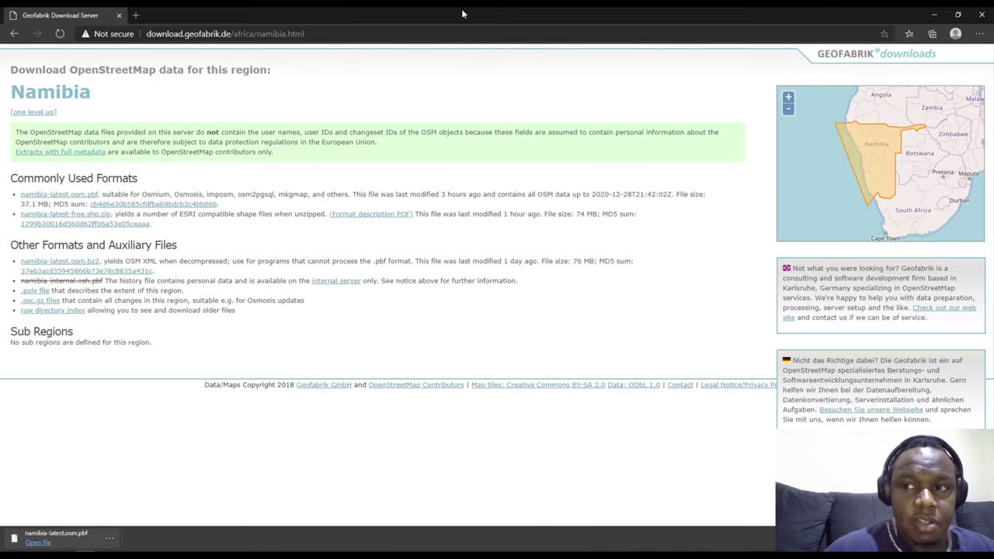
click(935, 14)
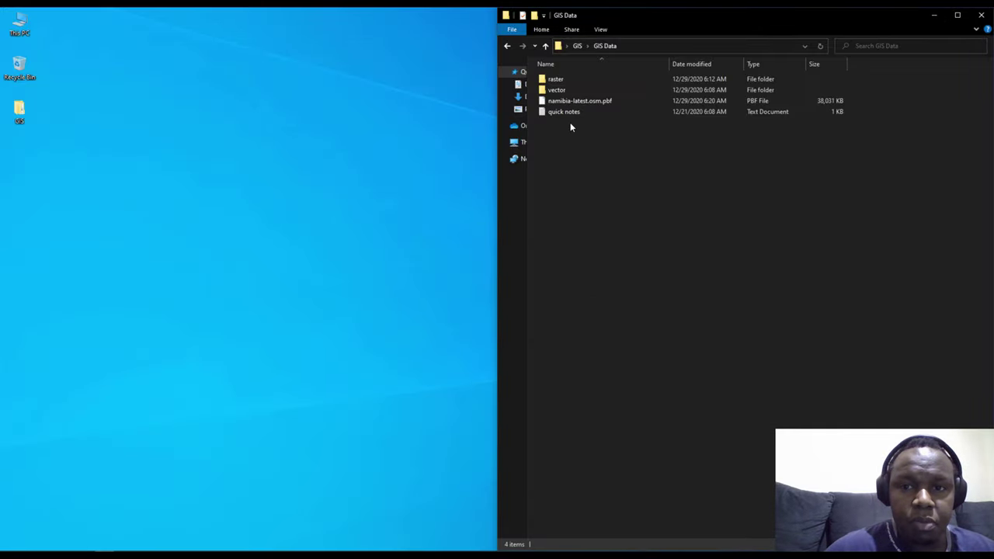
- Launch QGIS and select namibia-latest.osm.pbf in the GIS Data folder
key(super)
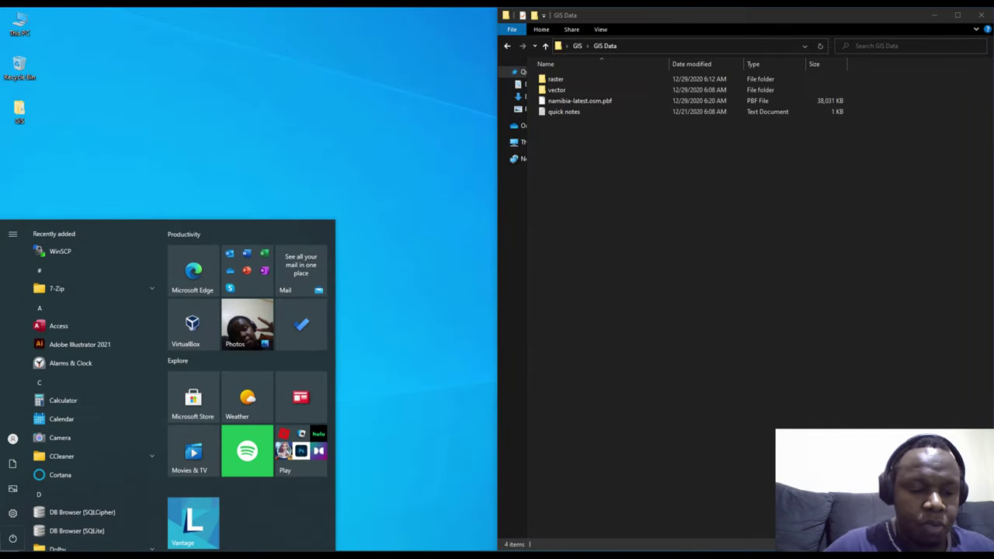
text(qgis)
key(Return)
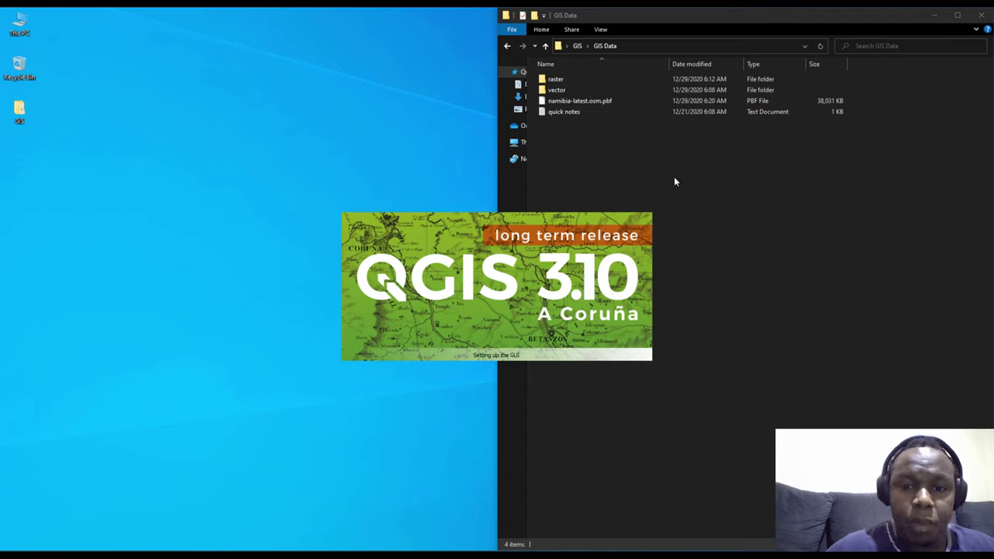
click(683, 101)
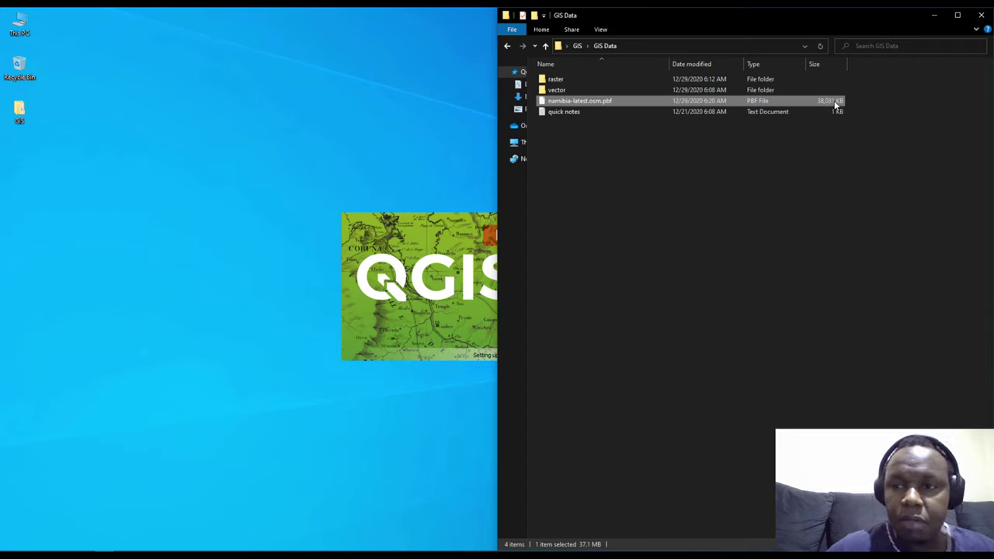
- Add namibia-latest.osm.pbf from the GIS Data folder to the QGIS layer list and bring QGIS to the front
click(746, 242)
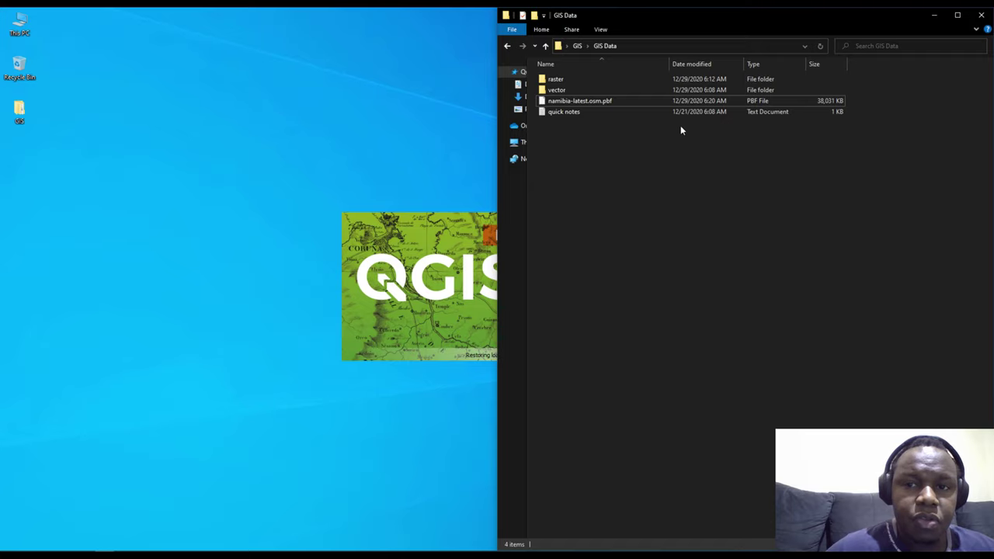
click(608, 103)
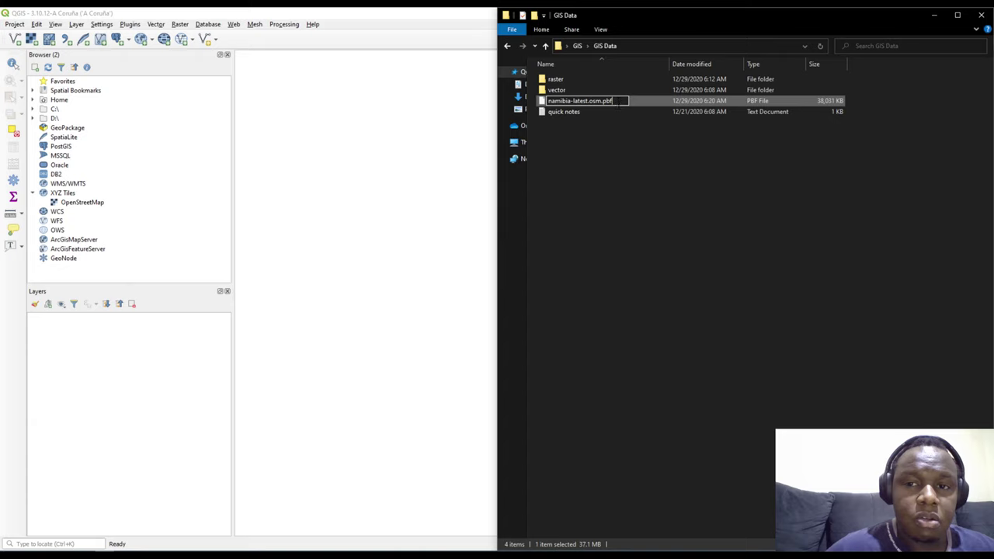
click(641, 194)
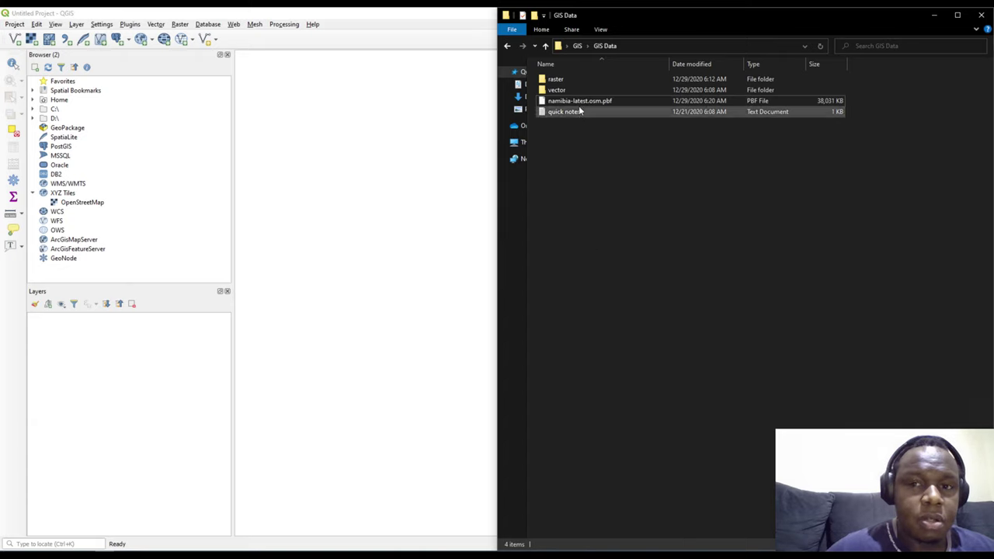
drag(569, 103, 150, 380)
click(452, 200)
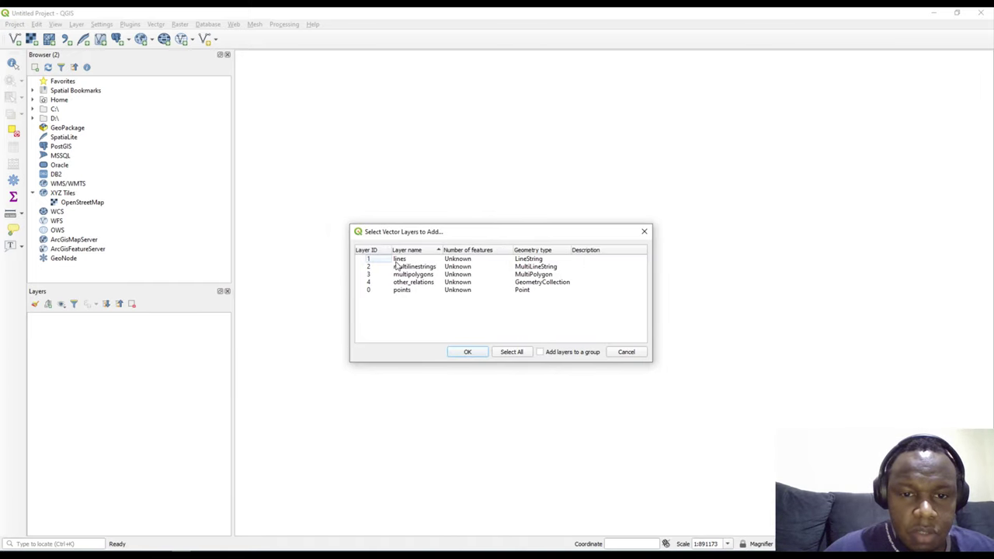
- Examine the names and geometry types of the vector layers offered from the extract: lines, multilinestrings, multipolygons, other_relations and points
click(528, 261)
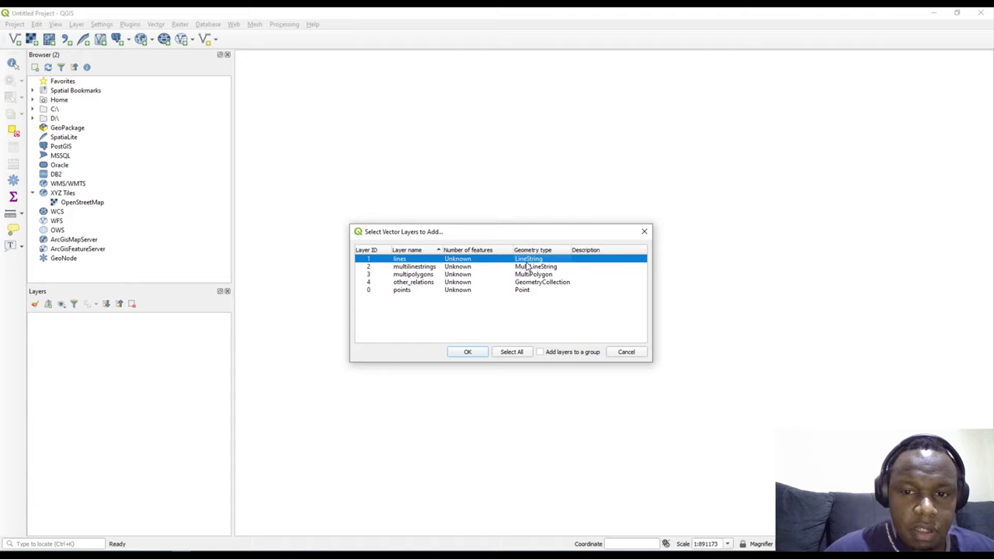
click(530, 267)
click(532, 275)
click(533, 282)
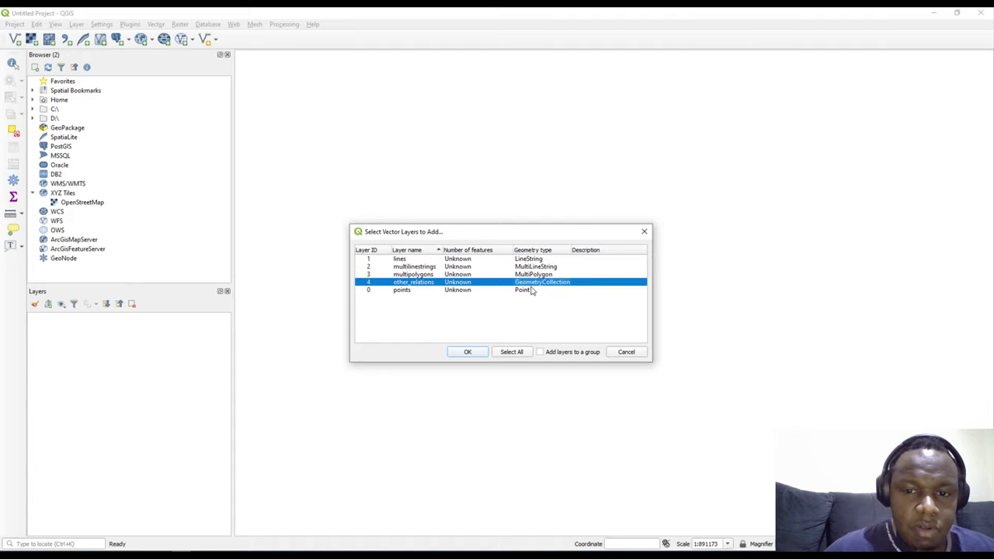
click(531, 290)
click(531, 283)
click(533, 274)
click(532, 261)
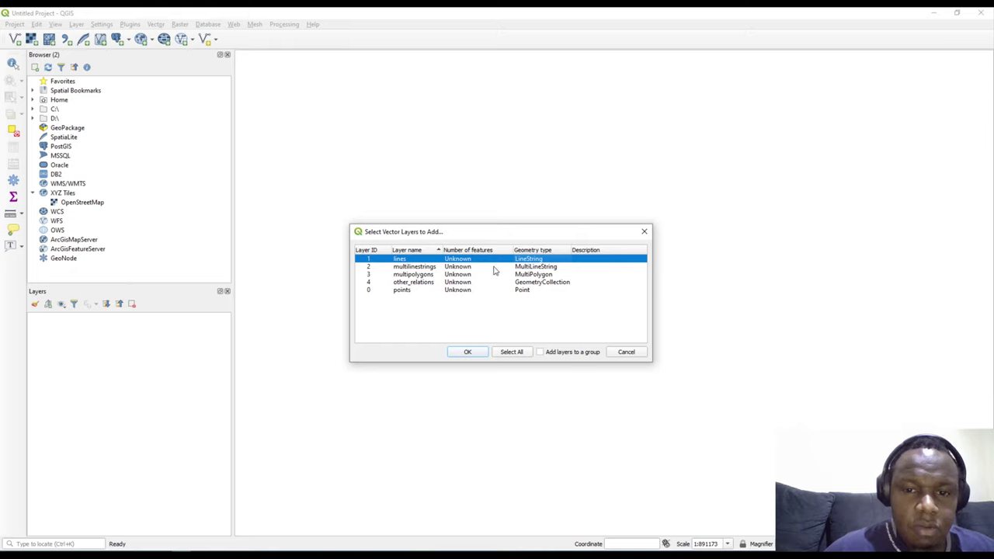
click(534, 268)
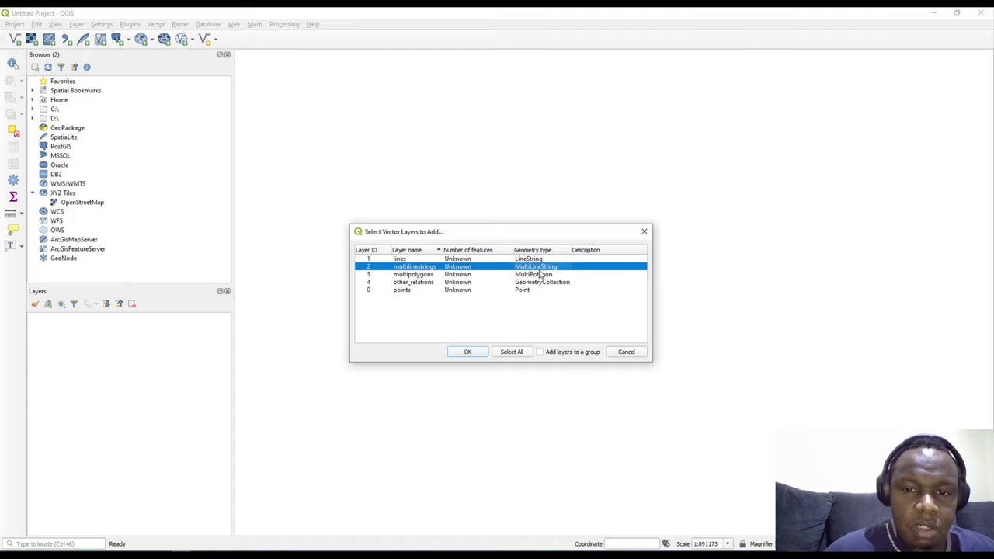
click(535, 276)
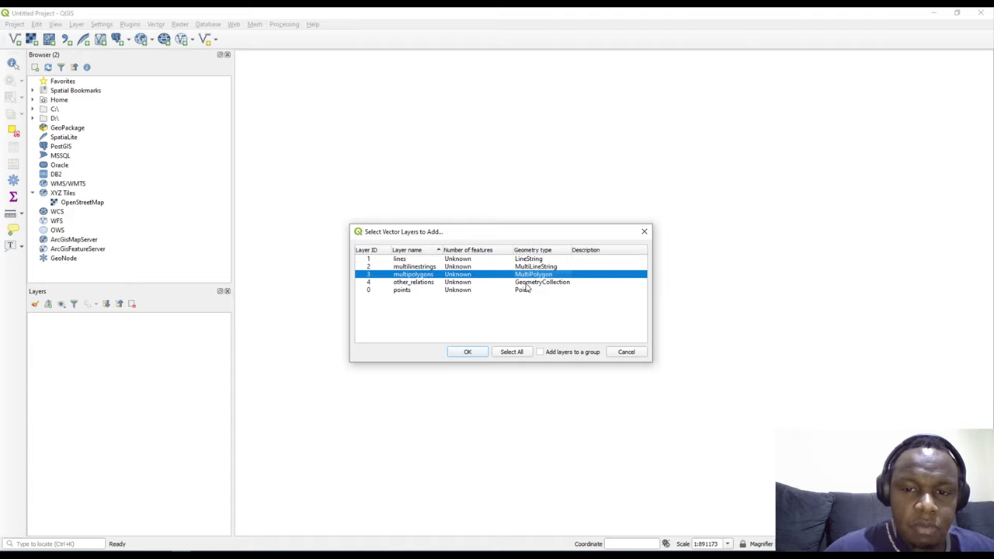
click(526, 284)
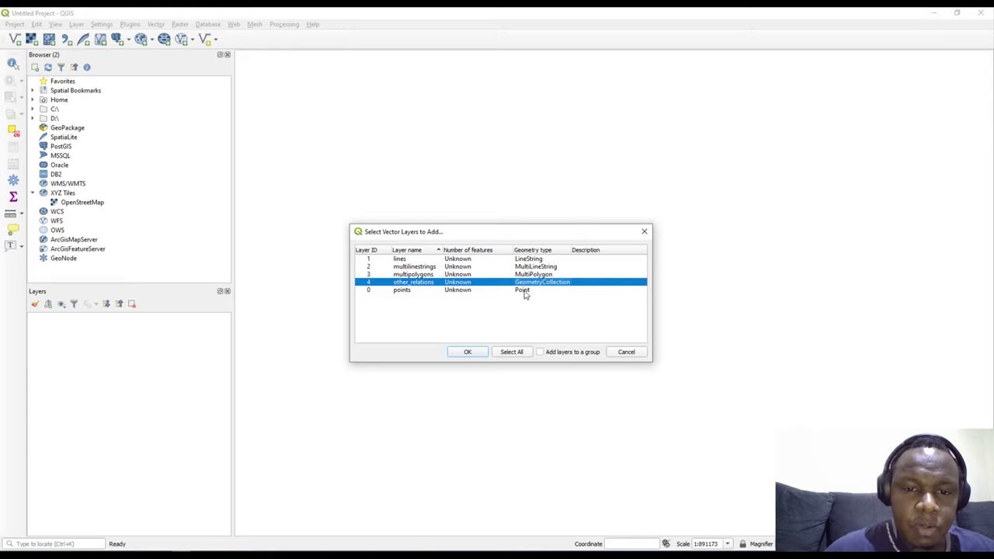
click(524, 291)
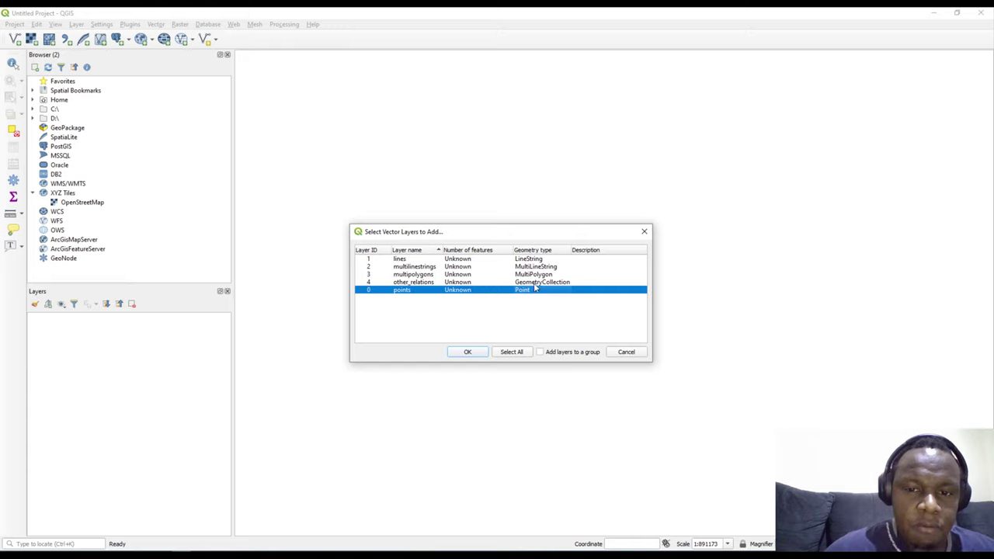
- Select all vector layers of the Namibia extract and add them to the project in a layer group
click(512, 351)
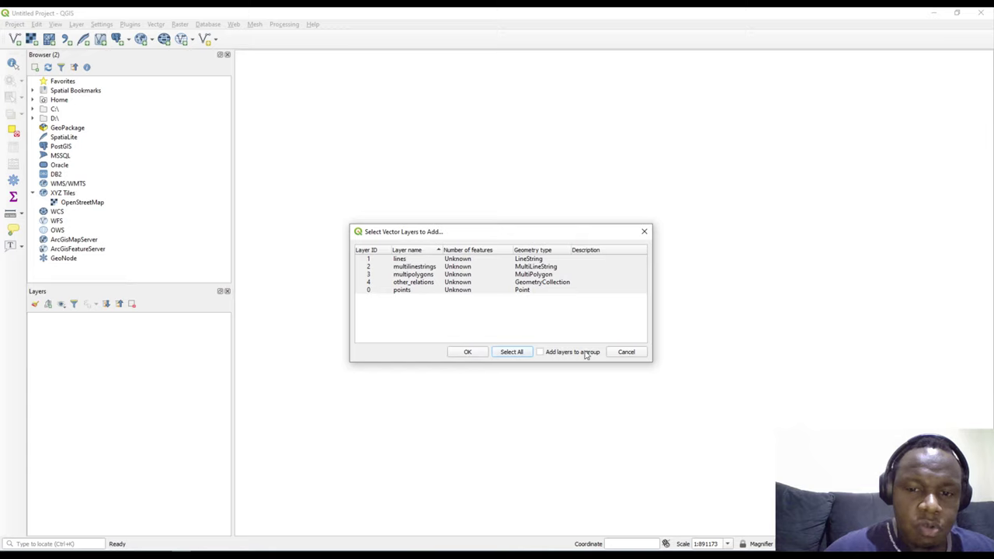
click(469, 353)
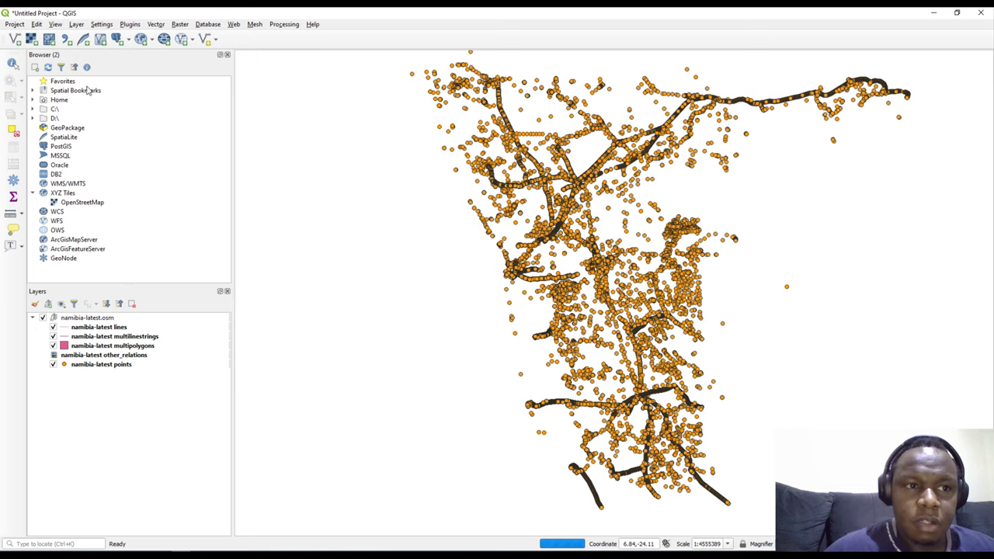
- Check the list of available panels for the Layers panel without changing any panel's visibility
click(55, 24)
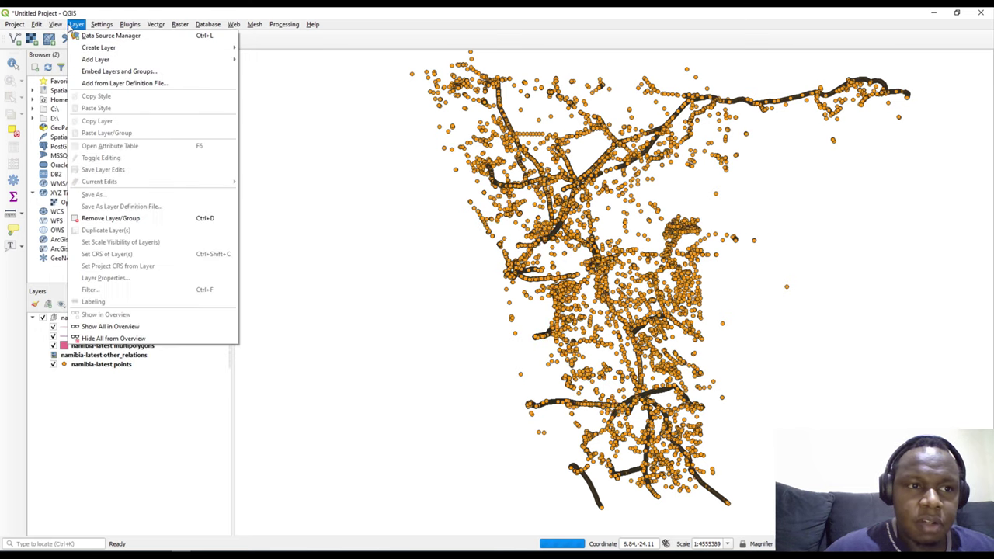
mouse_move(55, 24)
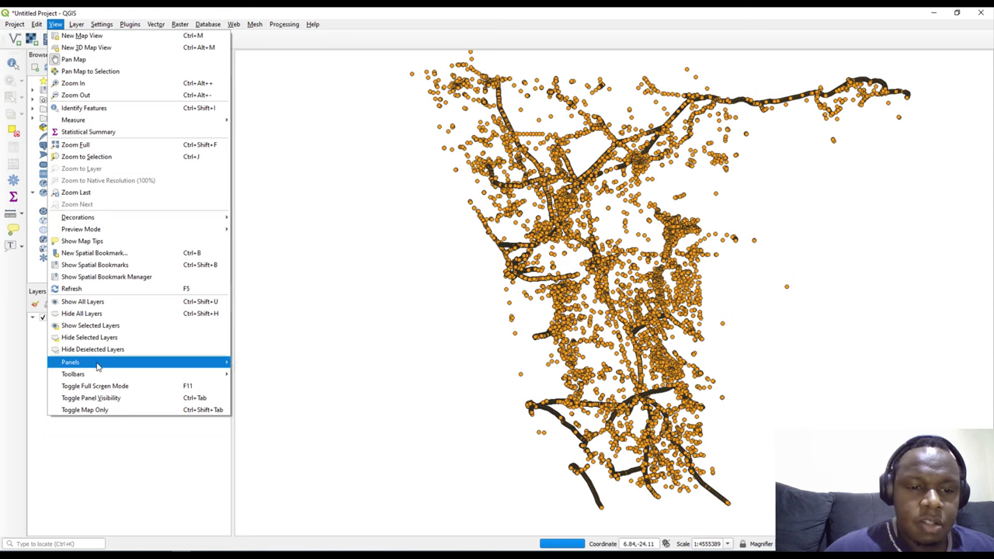
mouse_move(97, 365)
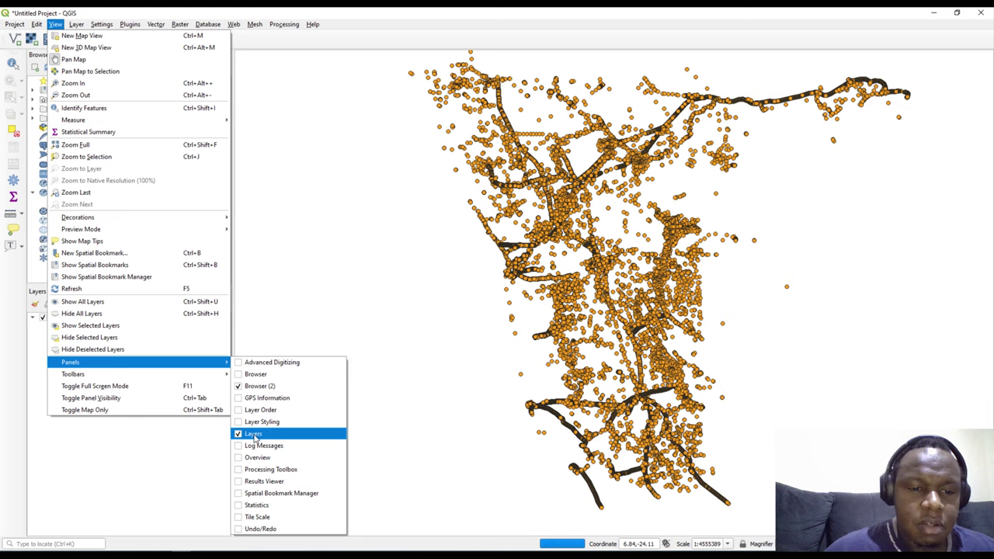
key(Escape)
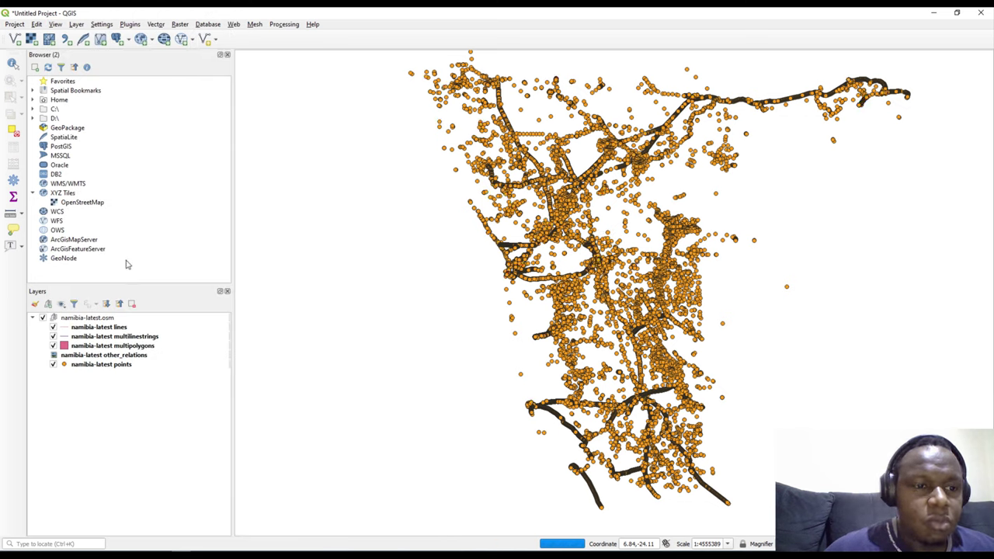
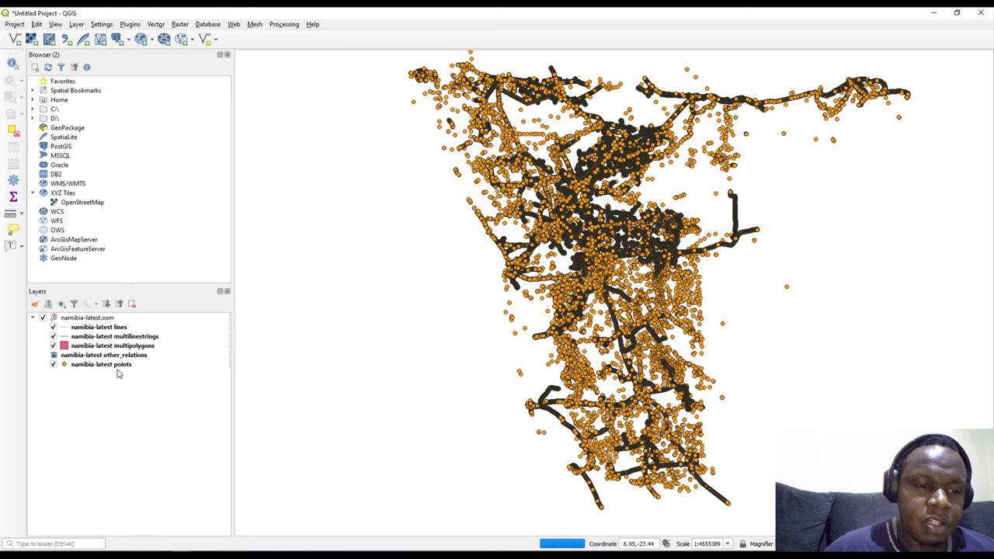
- Open the attribute table of the namibia-latest points layer and abort the loading of its features
click(108, 365)
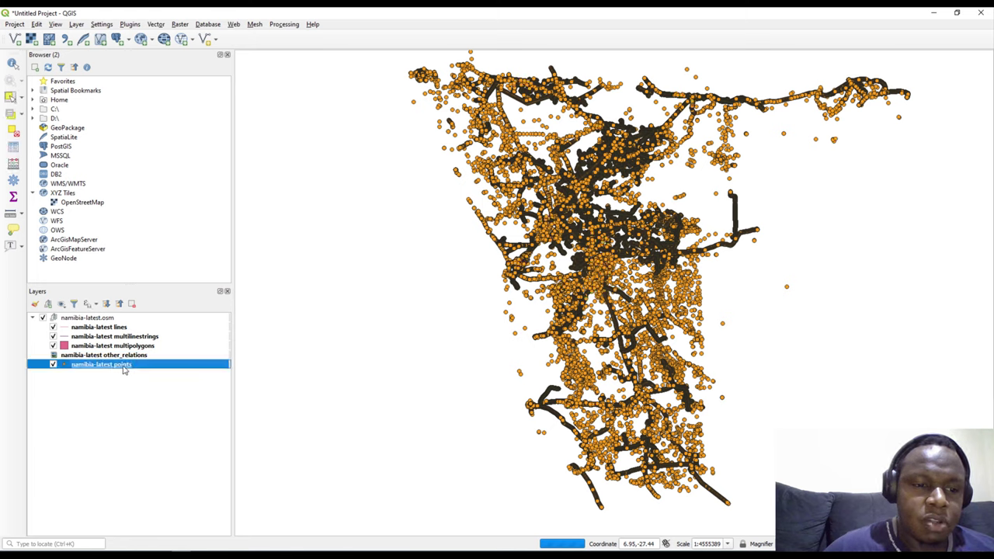
right_click(123, 366)
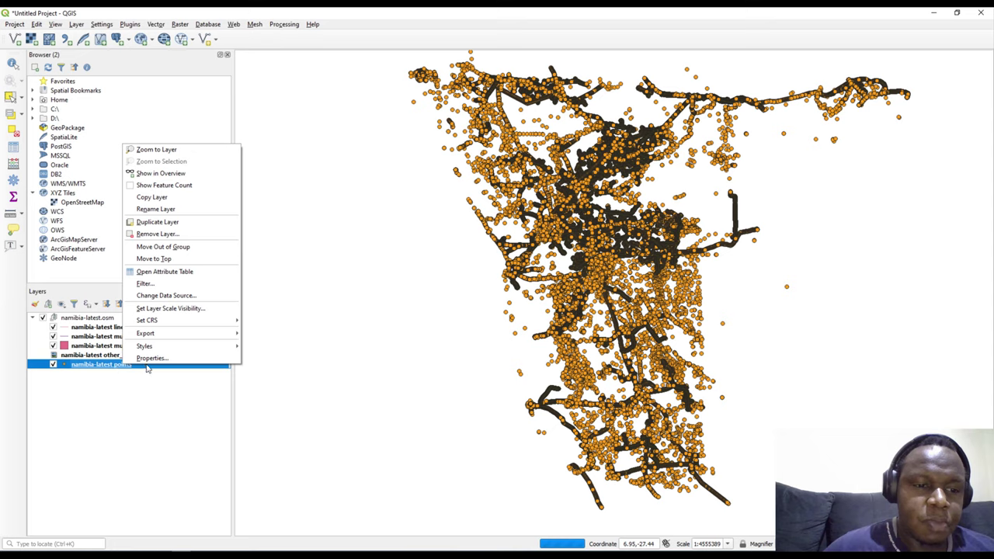
click(172, 276)
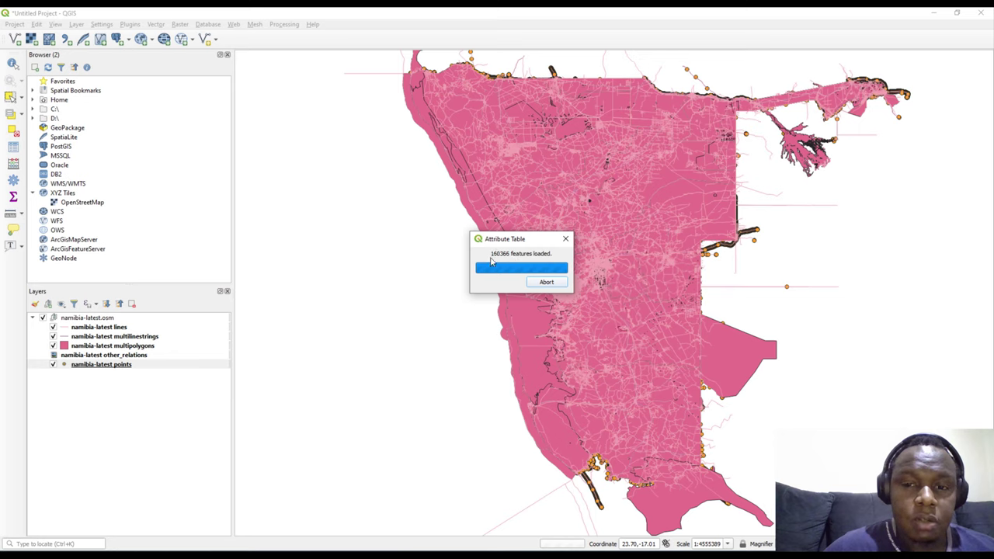
click(548, 281)
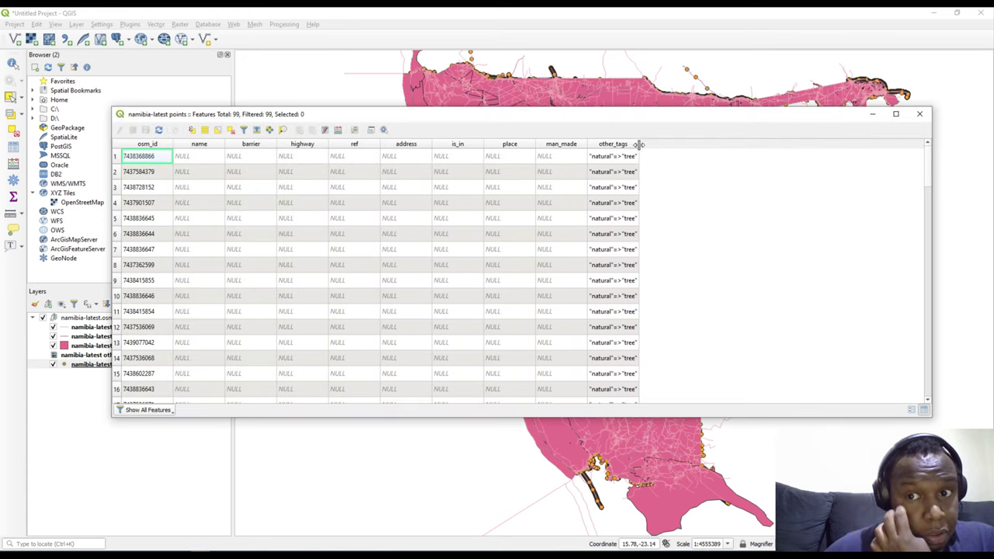
- Widen the other_tags column, examine the points' attribute fields with the rows sorted by name, and close the table
drag(638, 145, 750, 144)
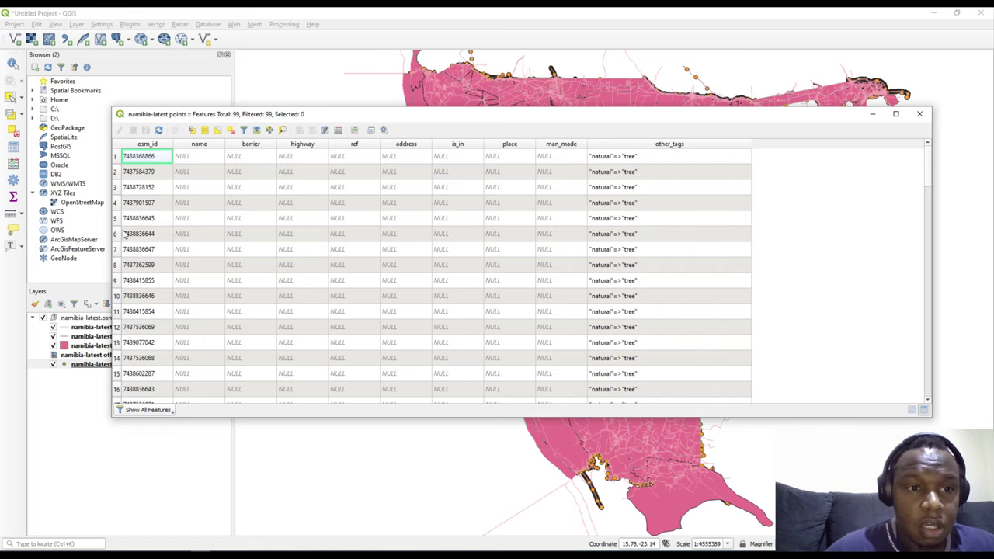
scroll(153, 259, down, 2)
scroll(153, 259, up, 2)
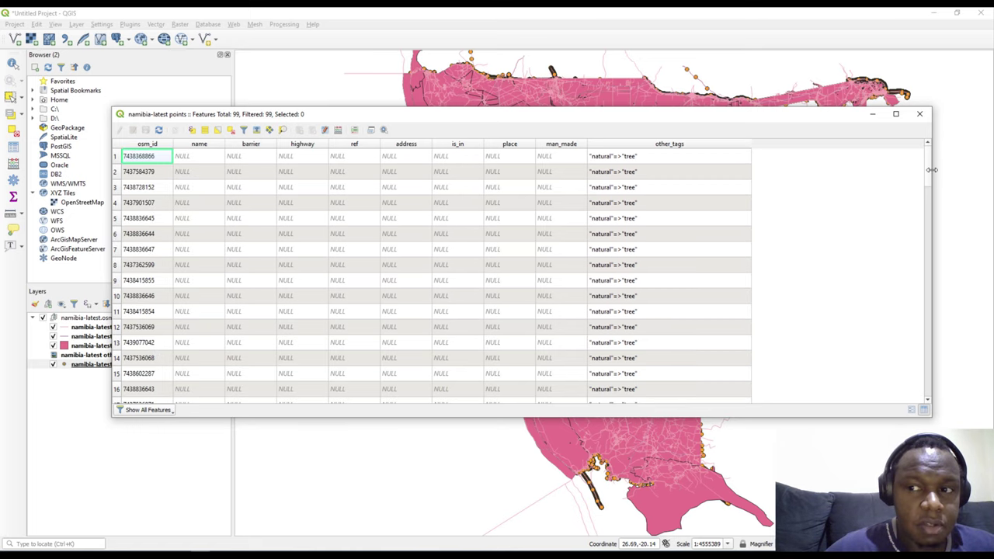
mouse_move(928, 172)
mouse_down()
mouse_move(945, 398)
mouse_move(931, 159)
mouse_move(934, 357)
mouse_move(928, 154)
mouse_up()
click(206, 157)
click(231, 156)
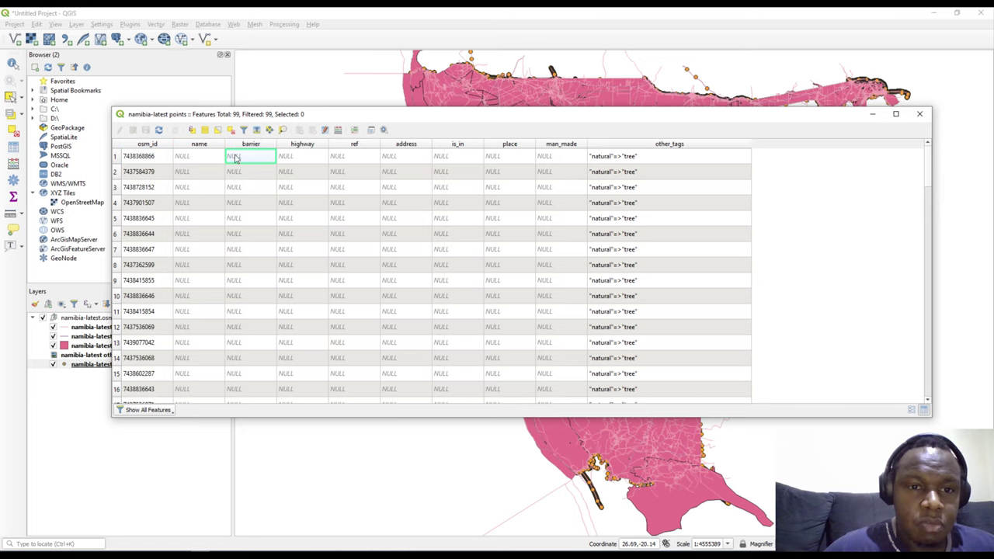
click(331, 163)
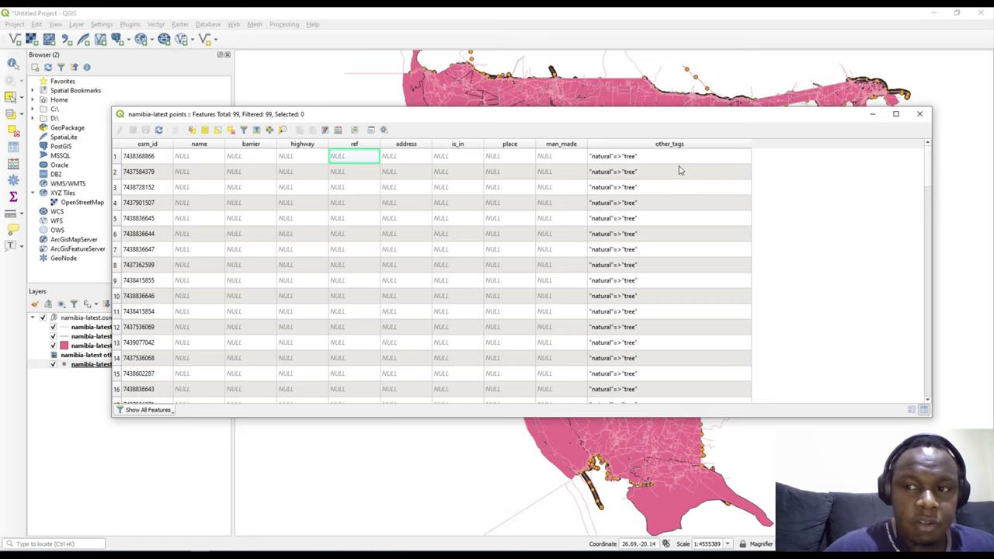
mouse_move(928, 169)
mouse_down()
mouse_move(930, 388)
mouse_move(920, 160)
mouse_up()
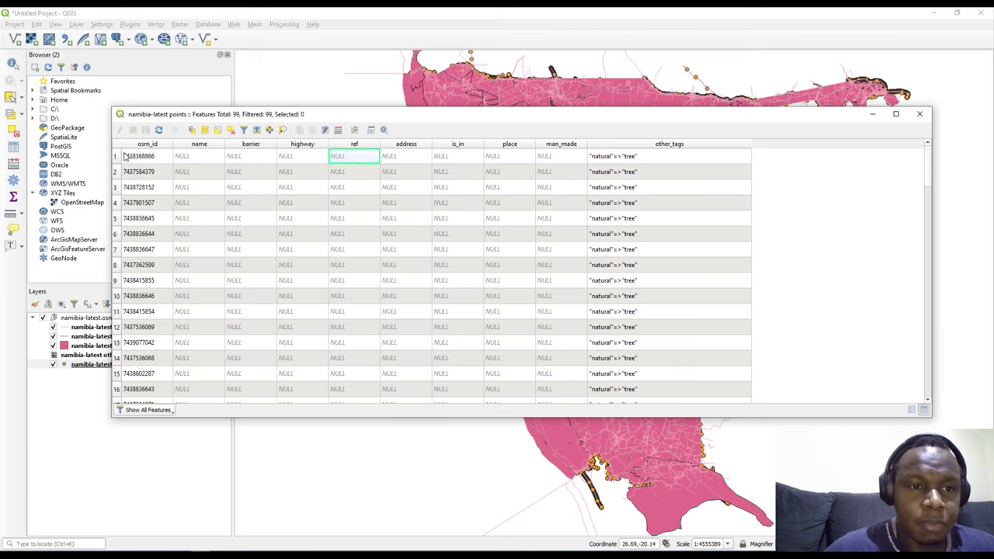
click(148, 157)
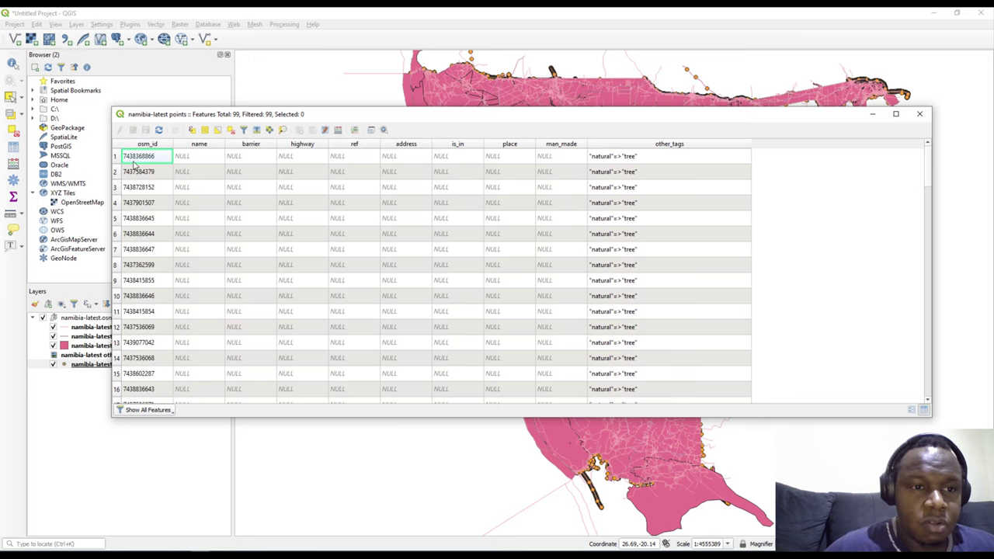
click(198, 145)
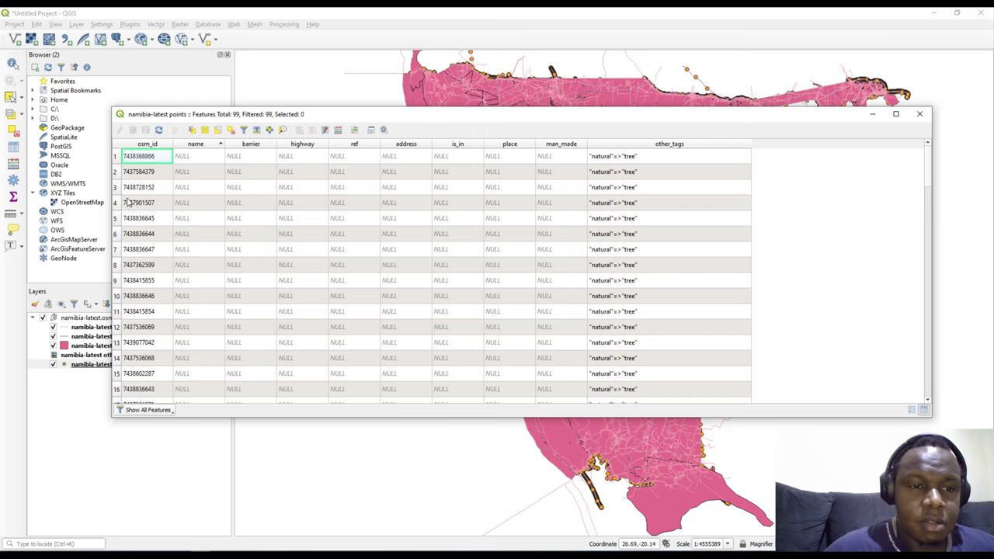
click(919, 113)
- Move the namibia-latest multipolygons layer out of its group to the end of the layer list and open its attribute table
drag(80, 349, 83, 394)
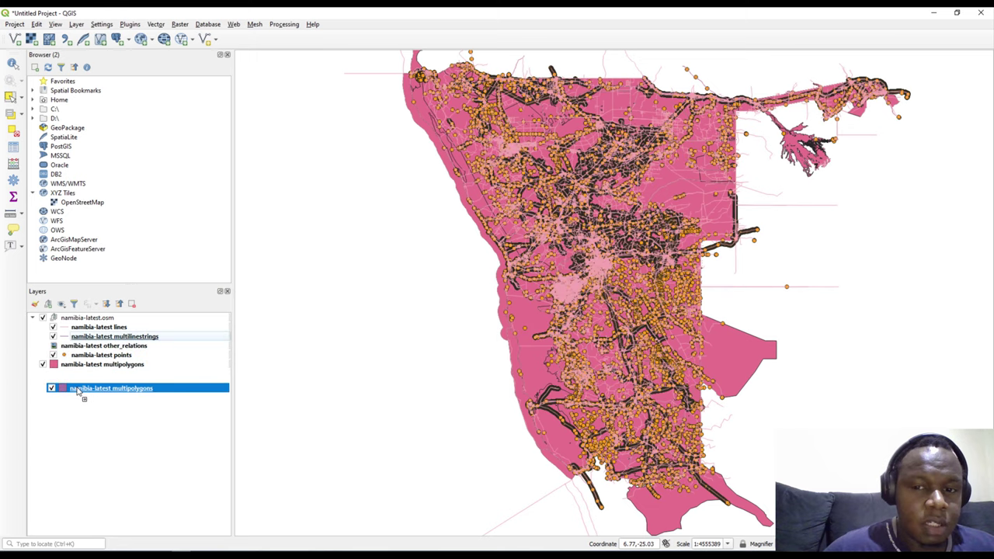
right_click(112, 364)
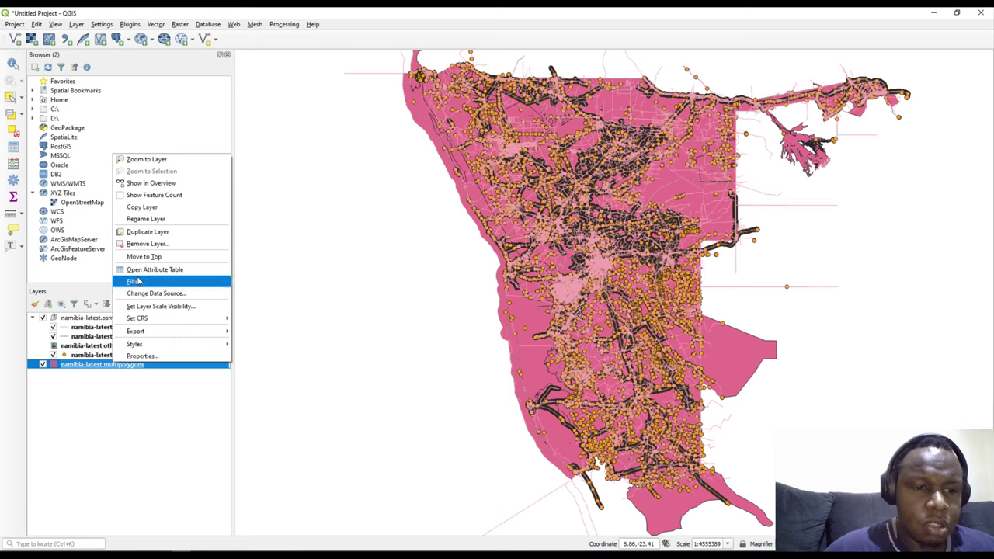
click(156, 269)
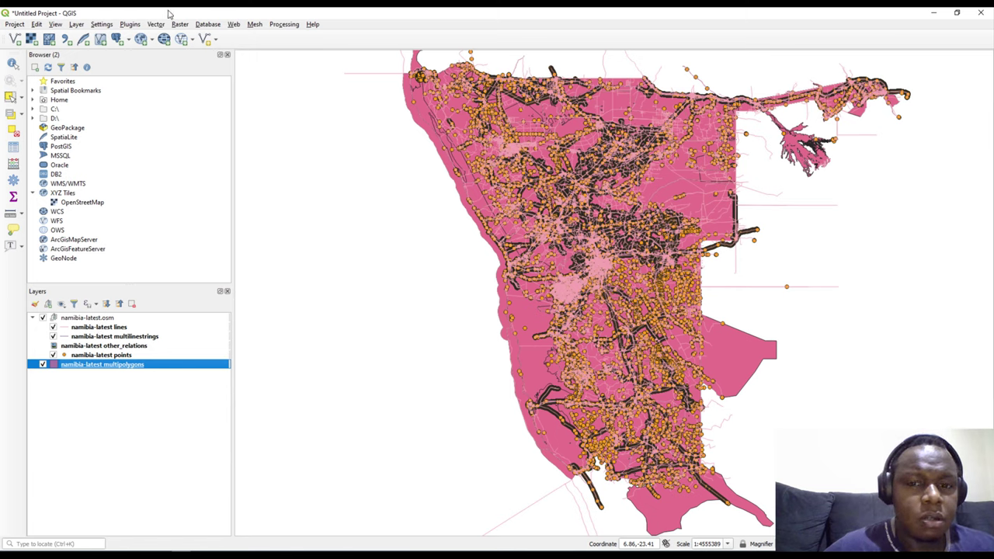
right_click(201, 498)
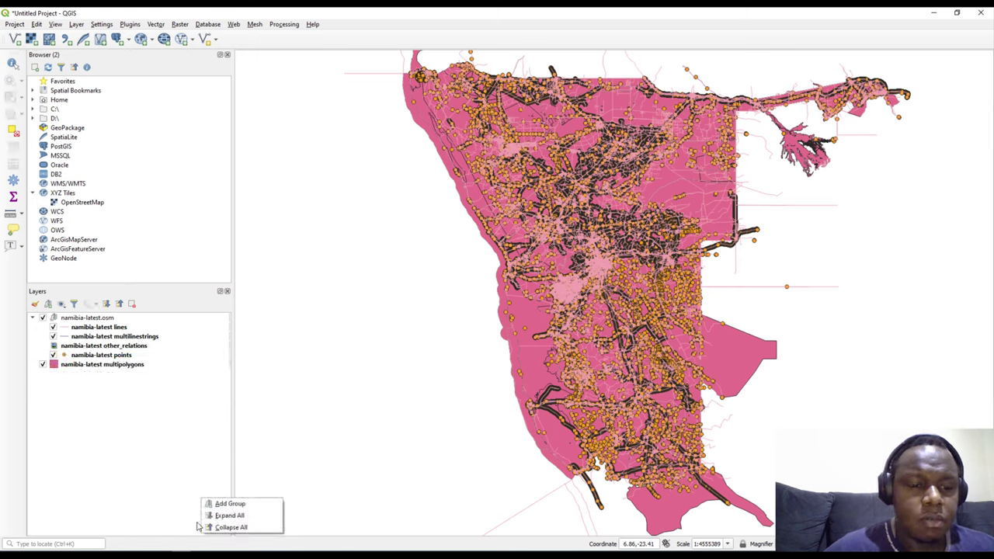
click(162, 305)
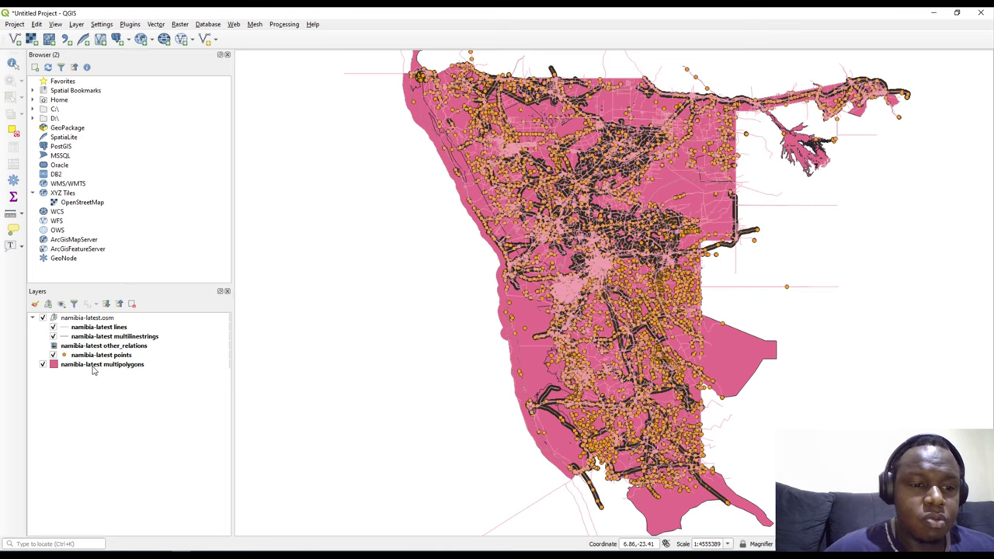
right_click(92, 370)
key(F6)
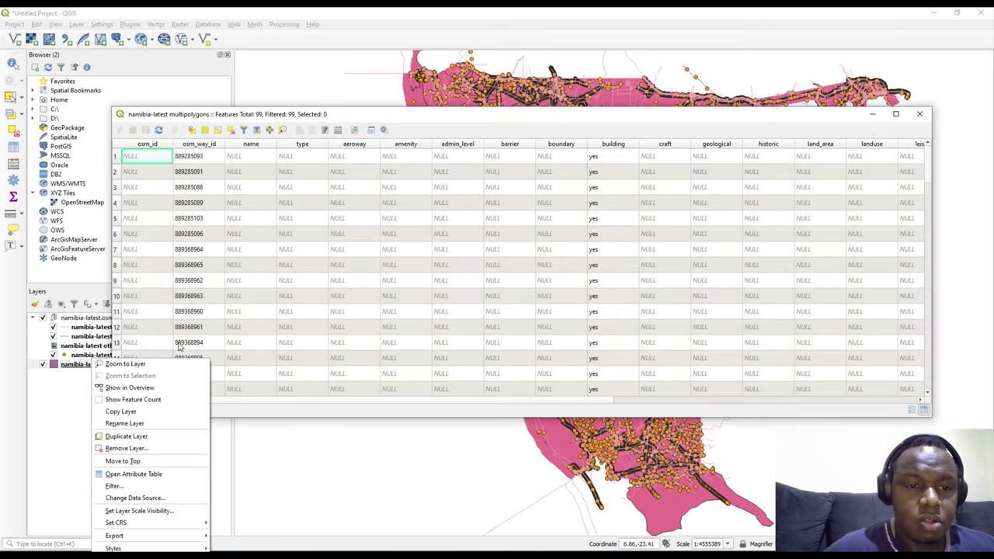
- Look through the rows of the multipolygons attribute table and select its first five features
click(294, 118)
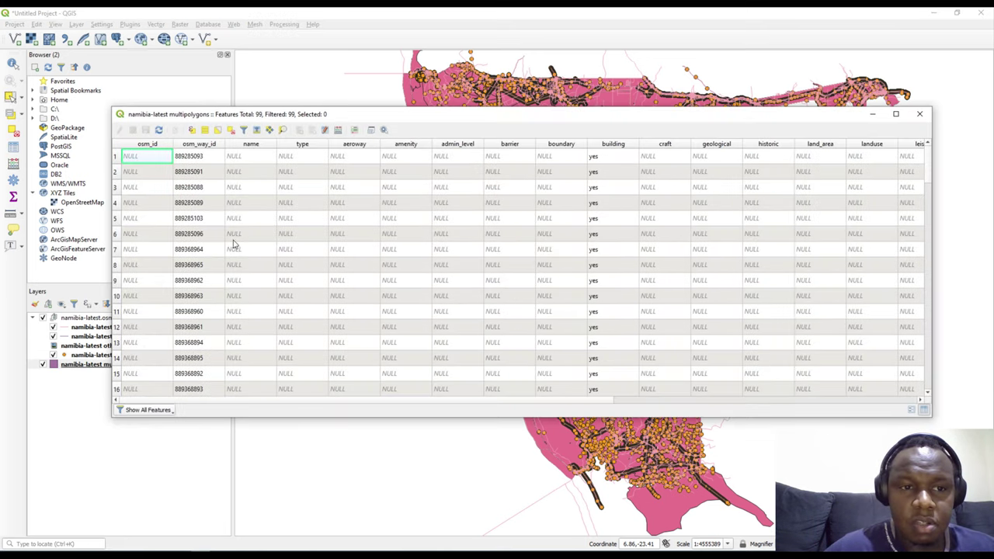
scroll(567, 336, down, 7)
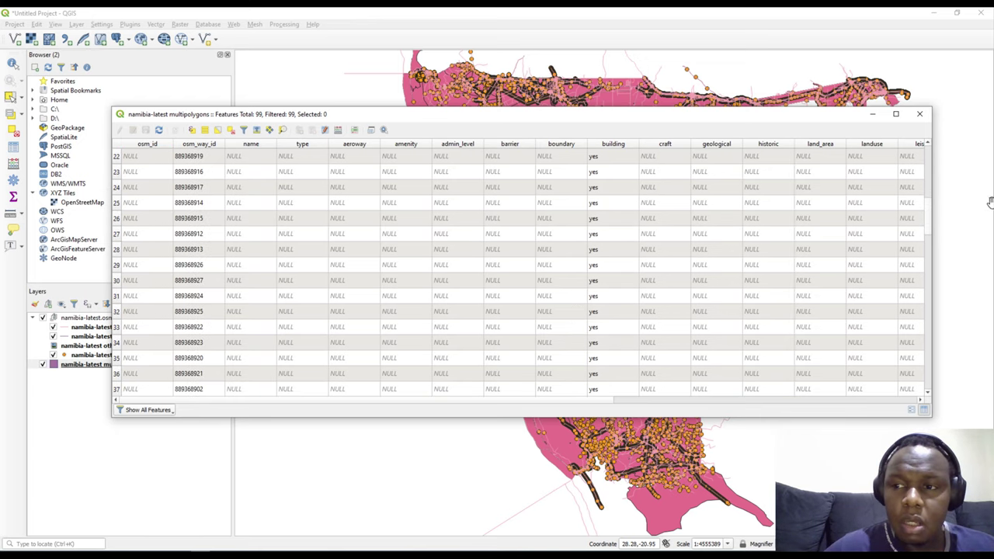
drag(928, 229, 921, 133)
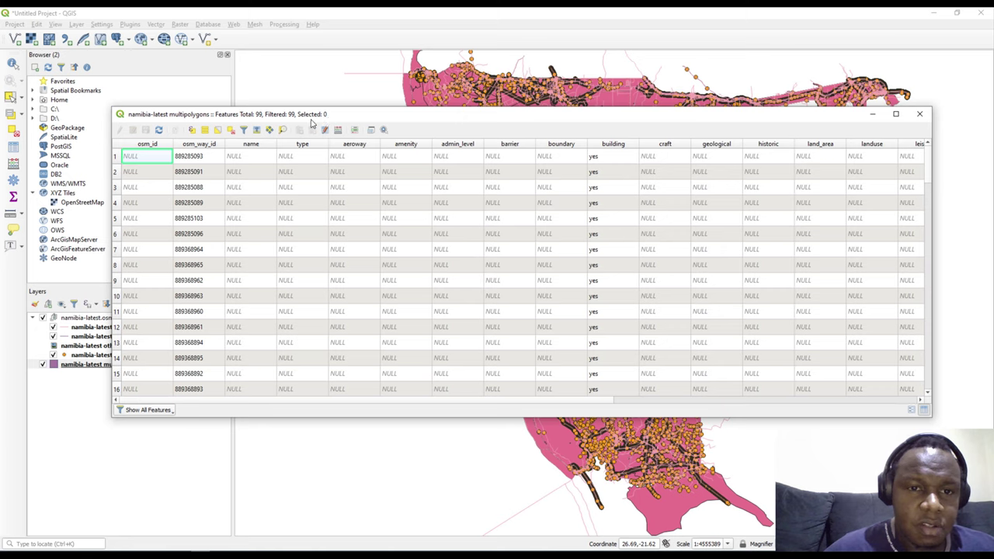
click(115, 157)
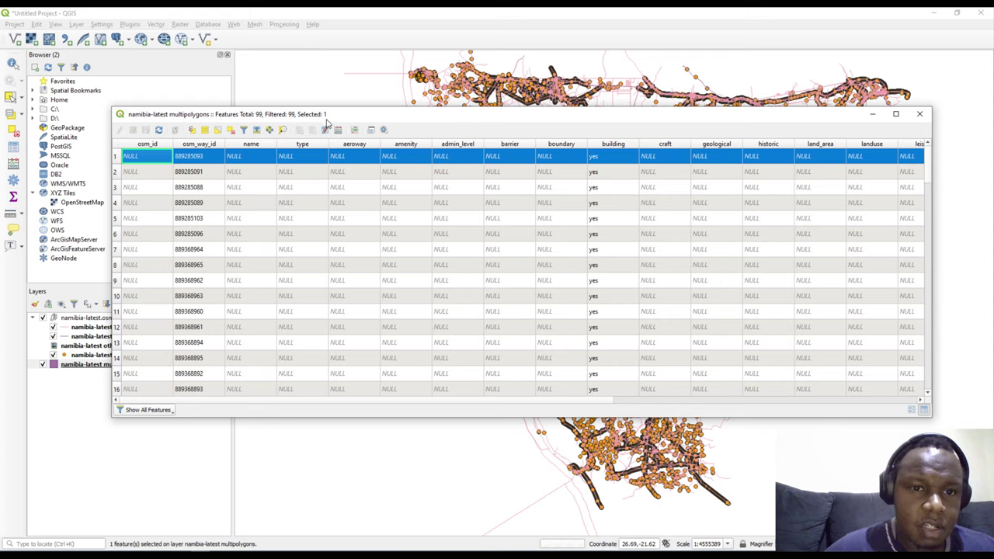
ctrl+click(118, 171)
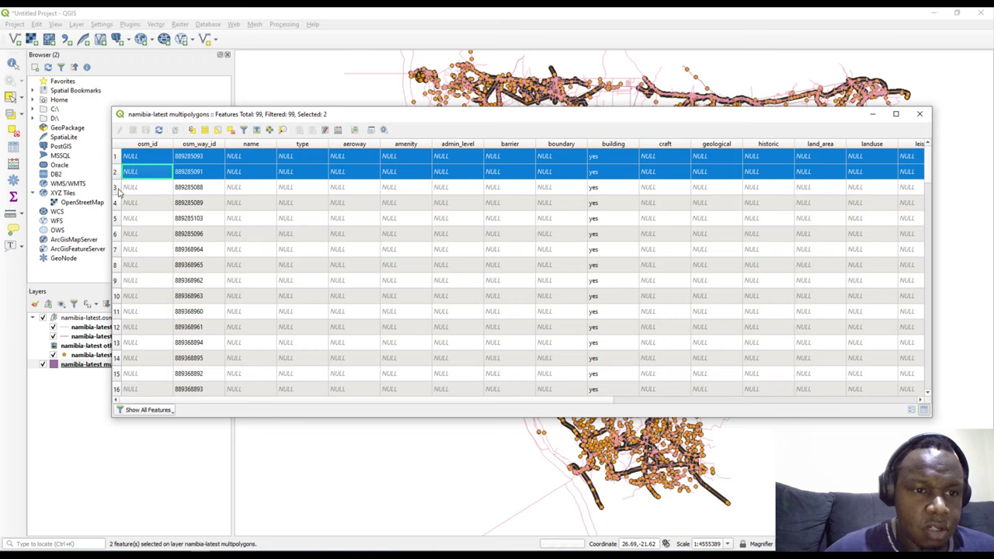
ctrl+click(118, 189)
ctrl+click(118, 203)
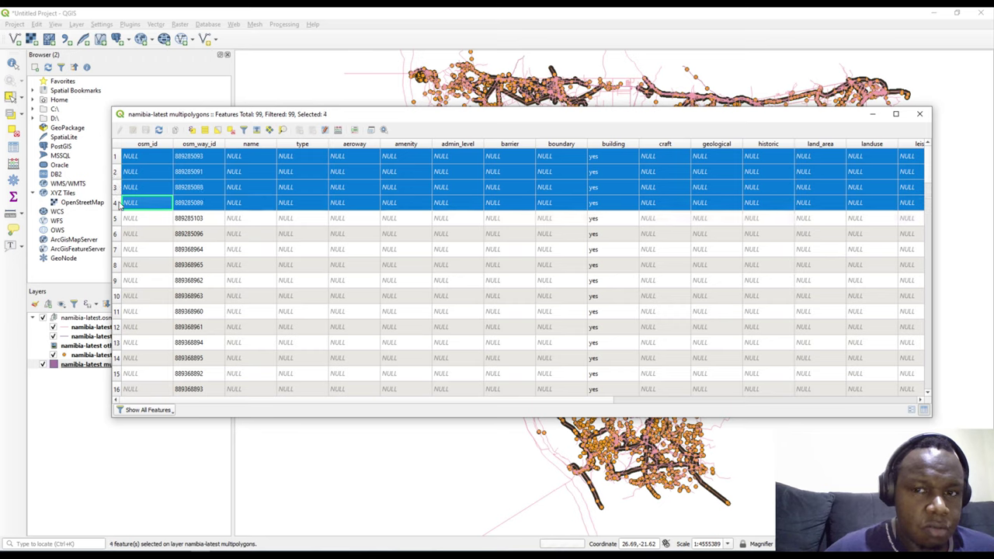
ctrl+click(118, 218)
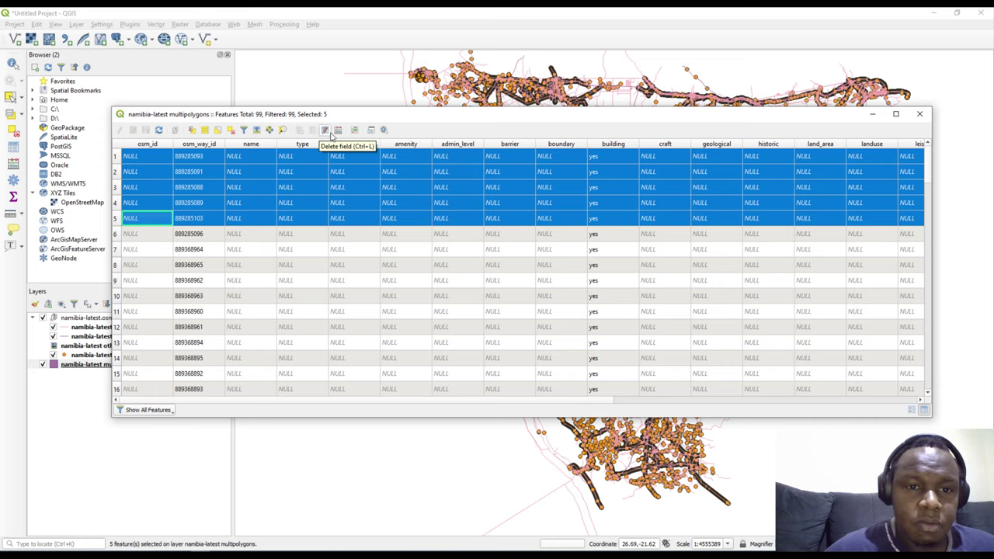
- Examine the further rows and the fields through other_tags in the multipolygons attribute table, and close the table
scroll(374, 302, down, 3)
scroll(374, 303, down, 7)
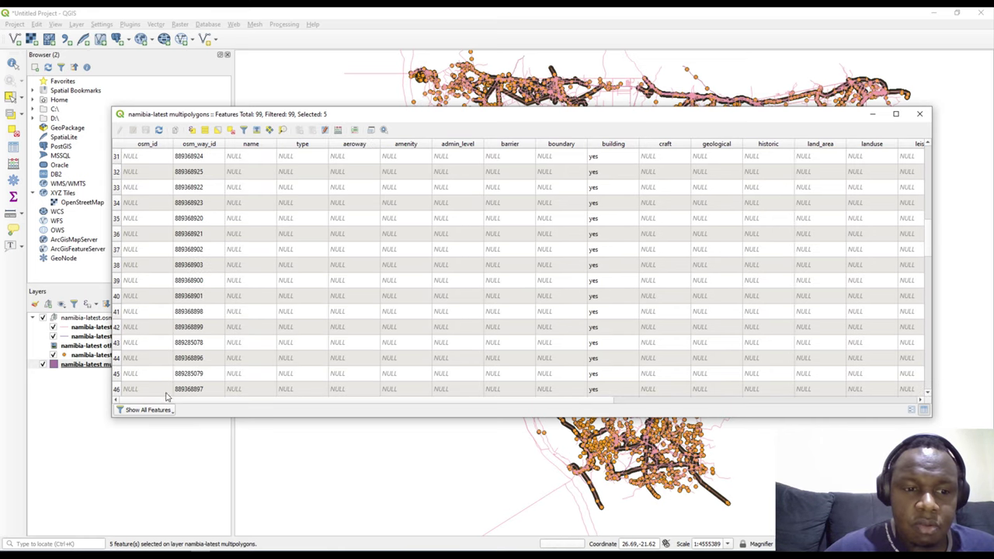
drag(542, 399, 846, 399)
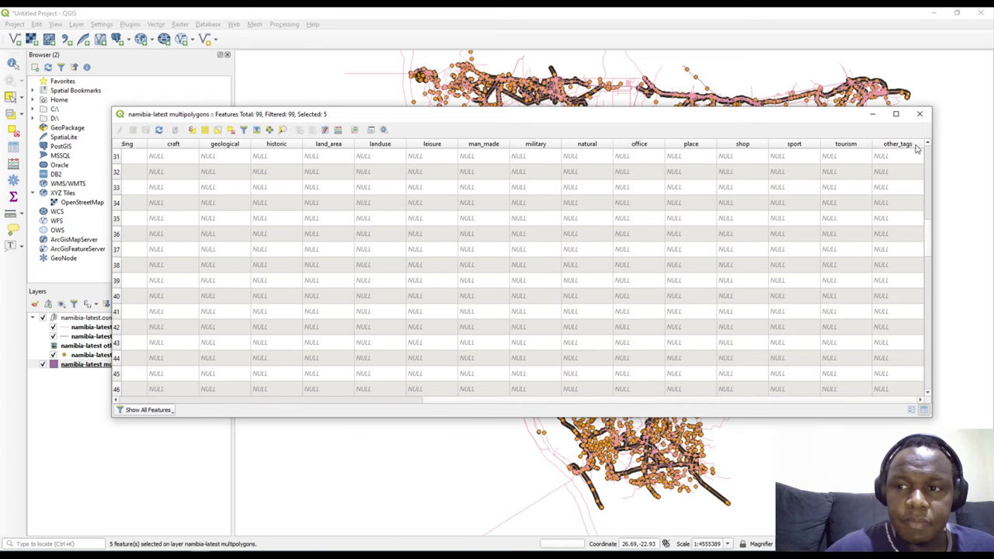
click(918, 115)
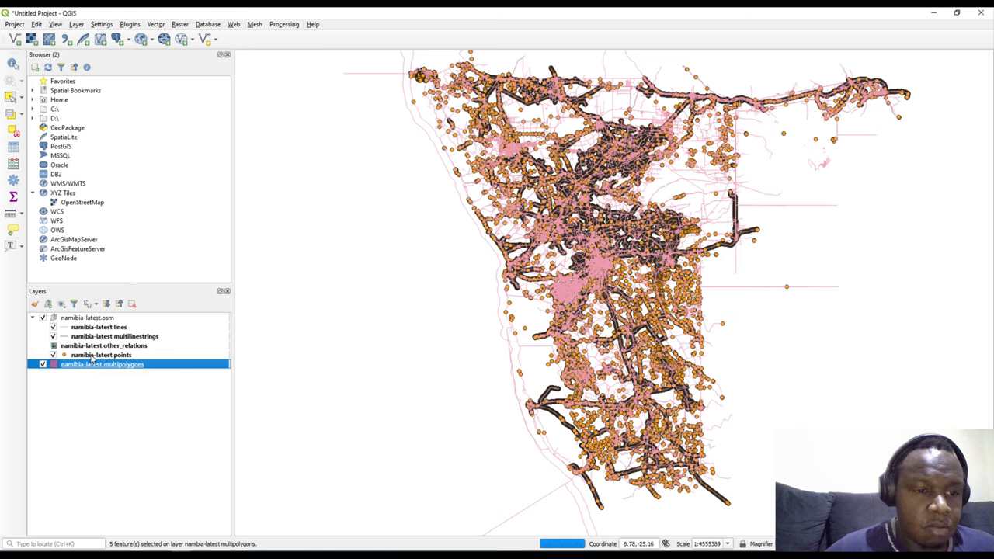
- Open the attribute table of the namibia-latest lines layer and abort the loading of its features
click(108, 329)
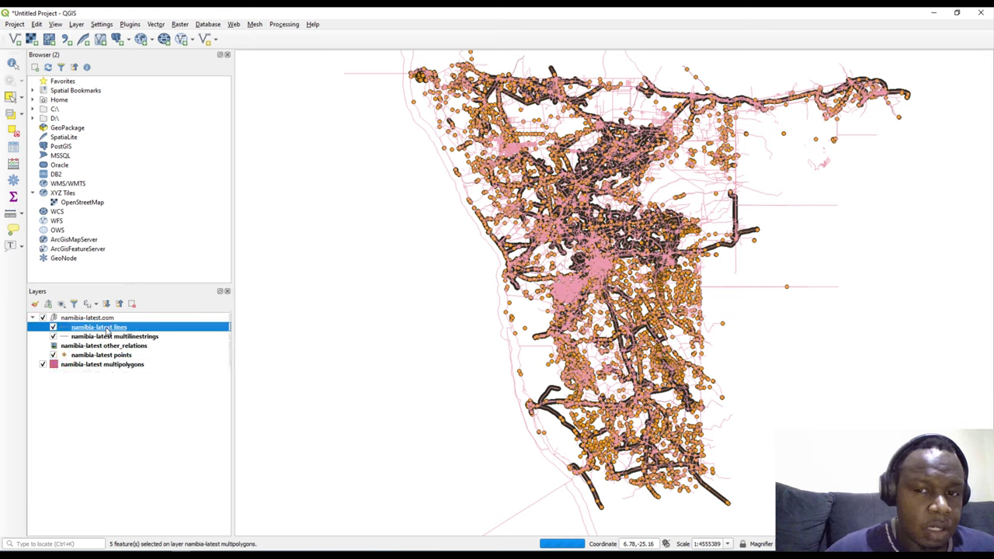
right_click(111, 330)
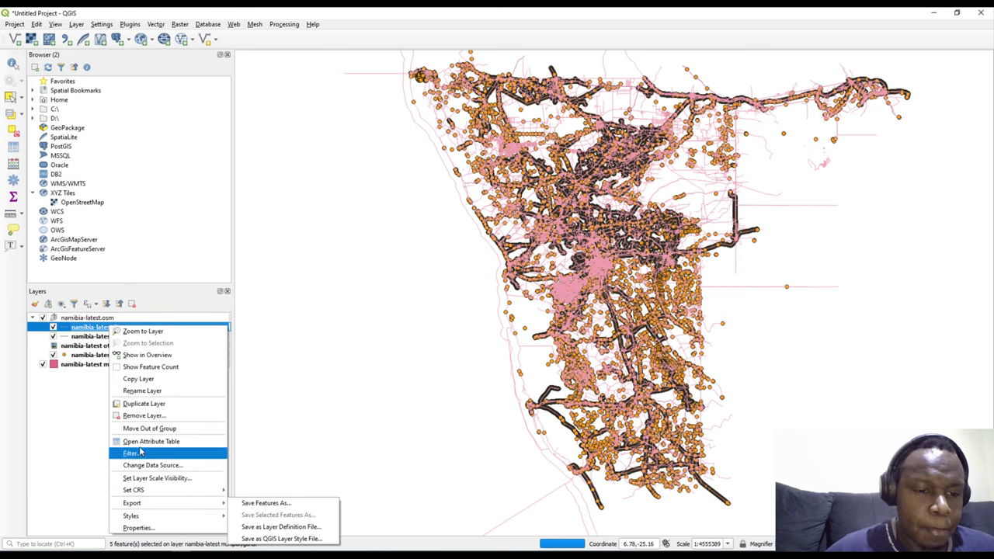
click(139, 443)
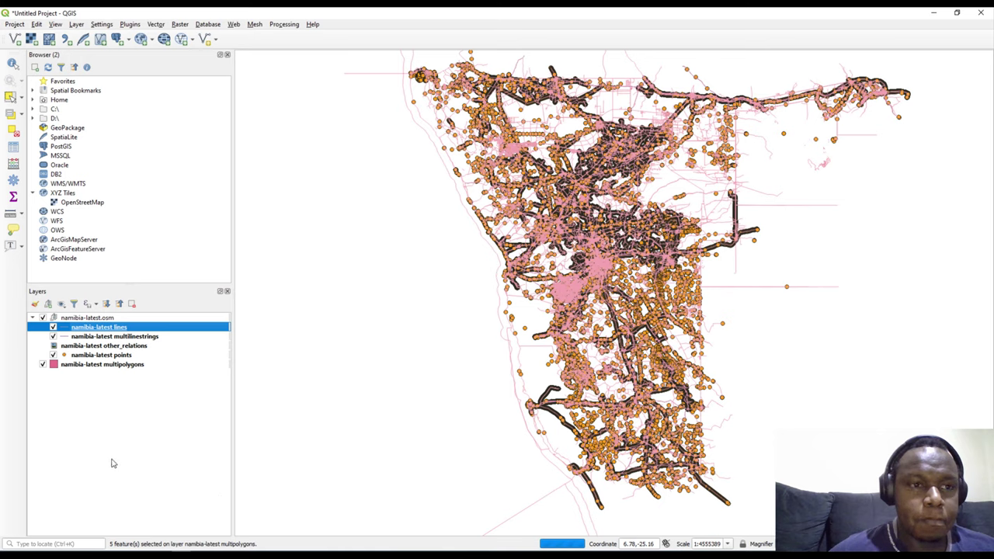
key(F6)
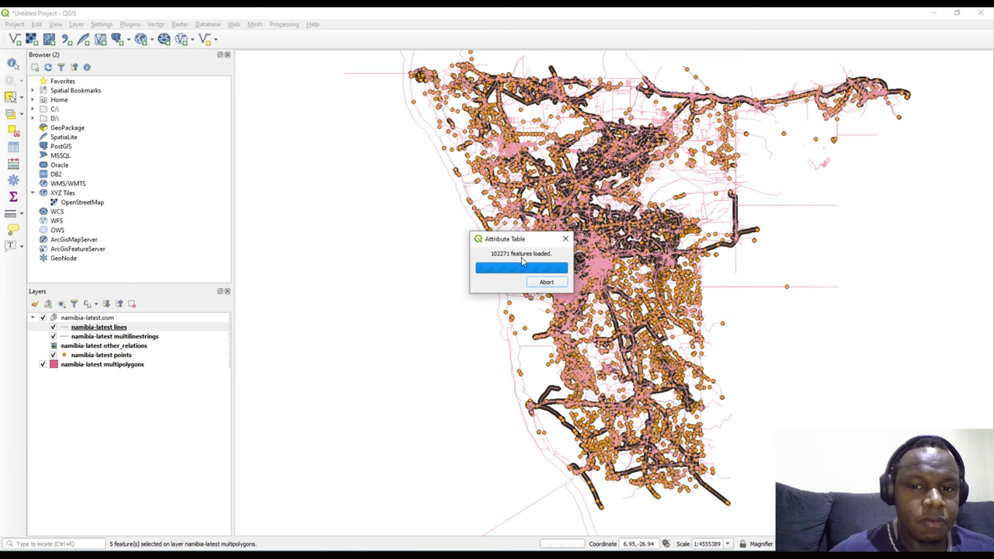
click(546, 282)
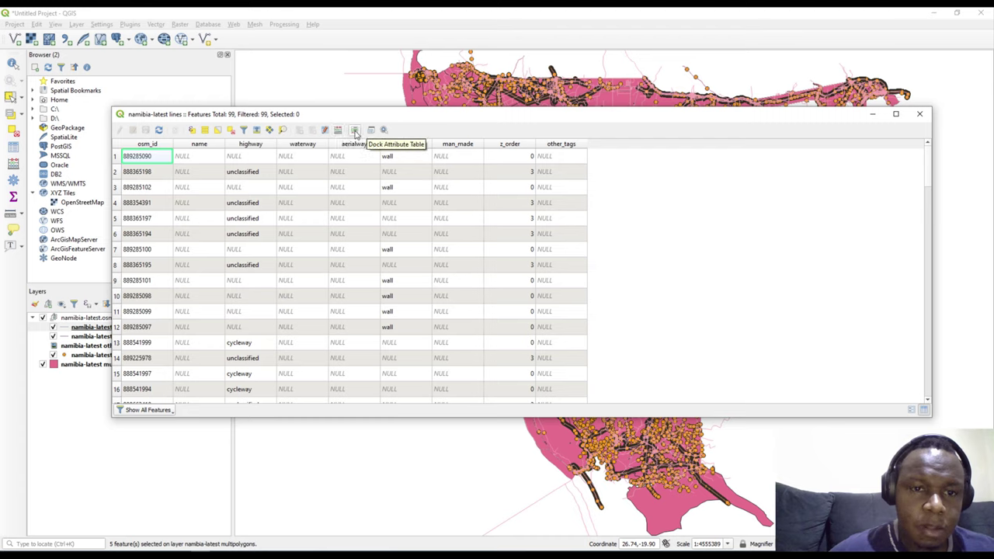
- Open Select by Expression for the lines layer and move its dialog and the attribute table so the field columns are uncovered
click(193, 132)
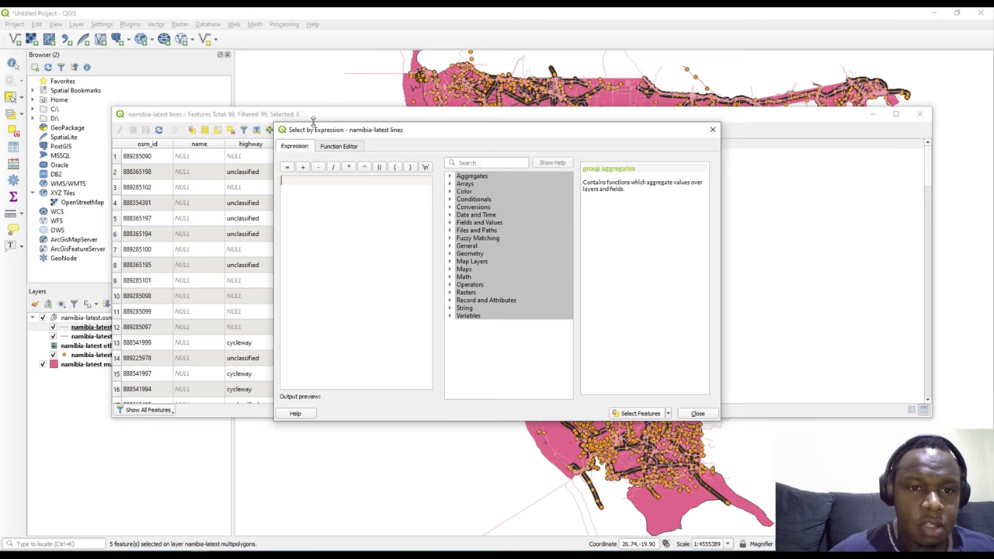
drag(313, 121, 375, 145)
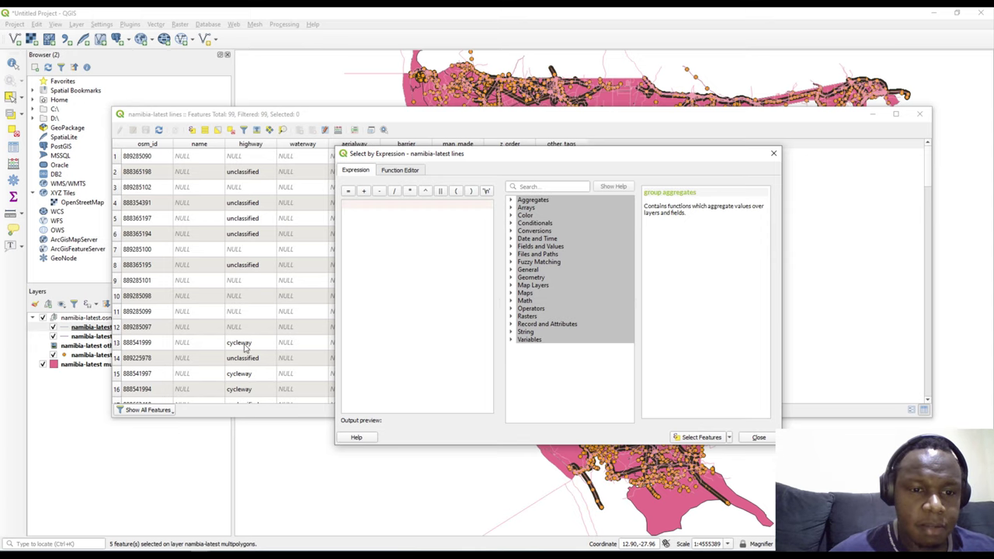
drag(328, 116, 298, 106)
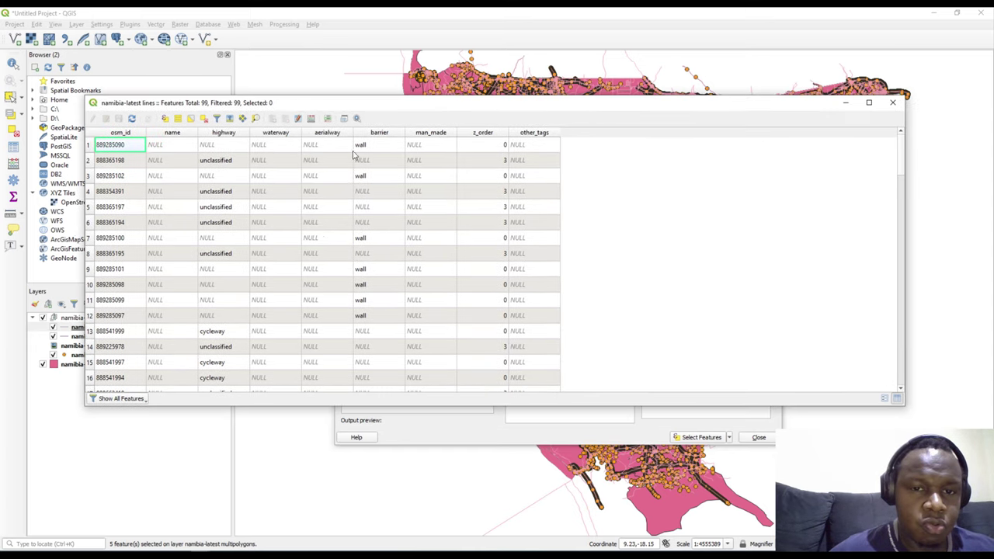
- Sort the lines table by highway in descending order, examine the highway values and return to the Select by Expression dialog
click(223, 135)
click(228, 135)
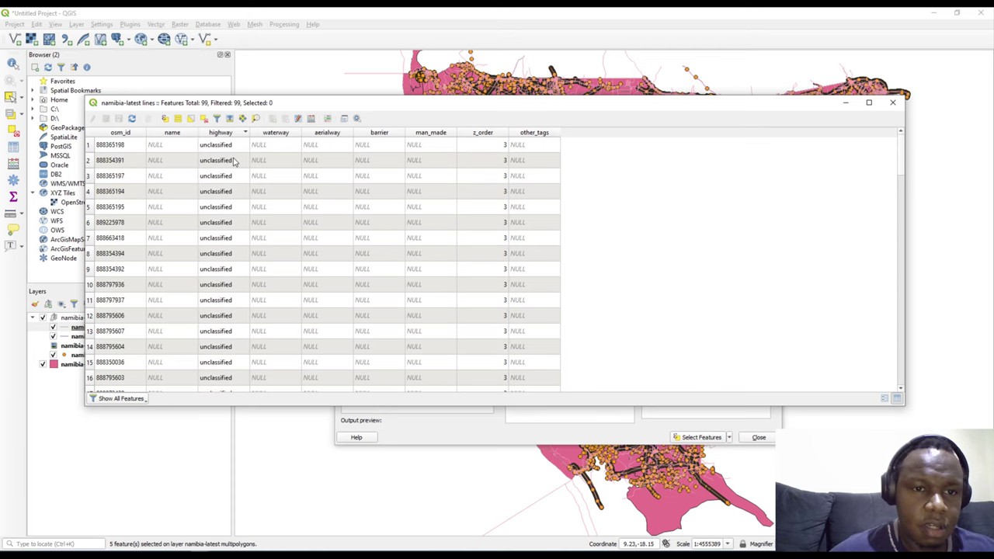
scroll(243, 277, down, 19)
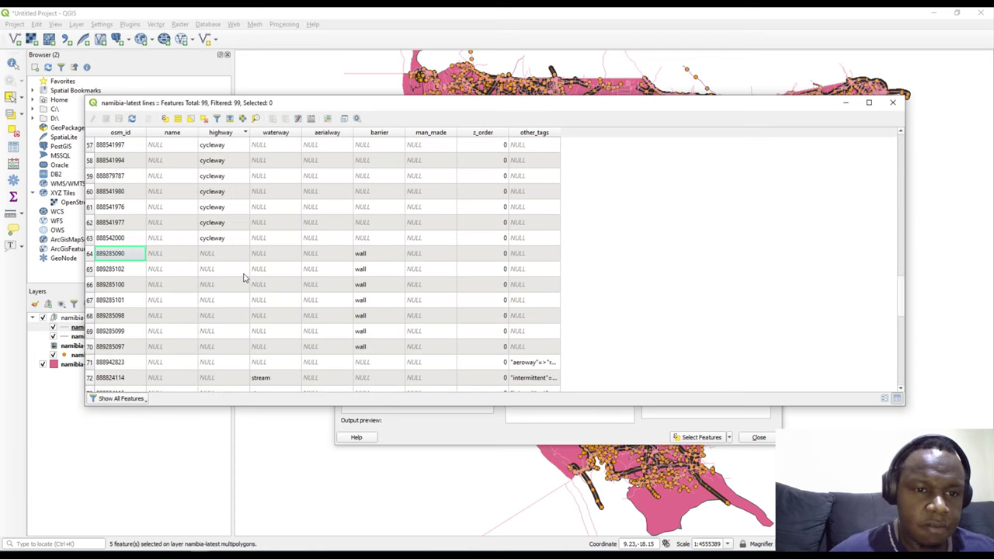
scroll(243, 277, up, 4)
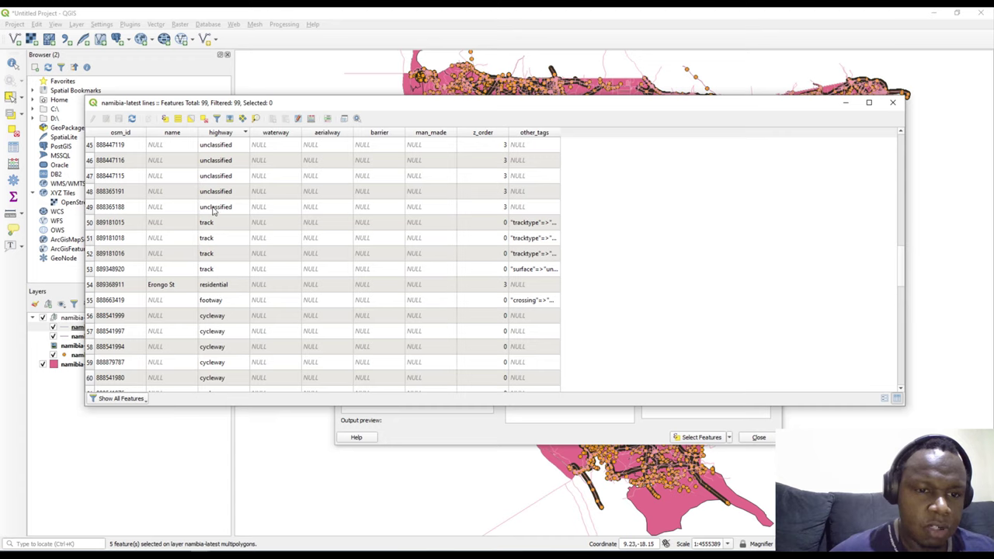
click(209, 222)
click(224, 161)
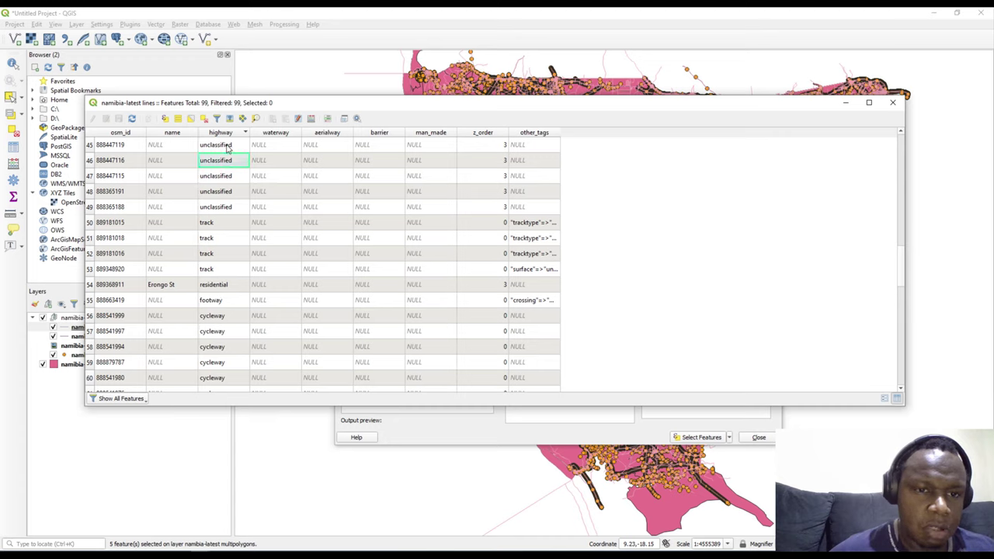
click(619, 433)
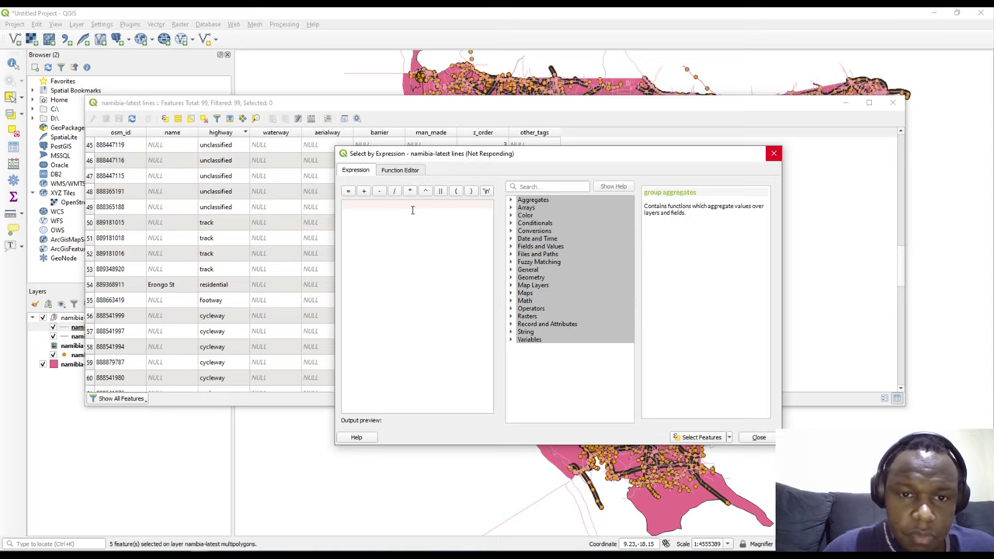
text("highway" = "unclassified")
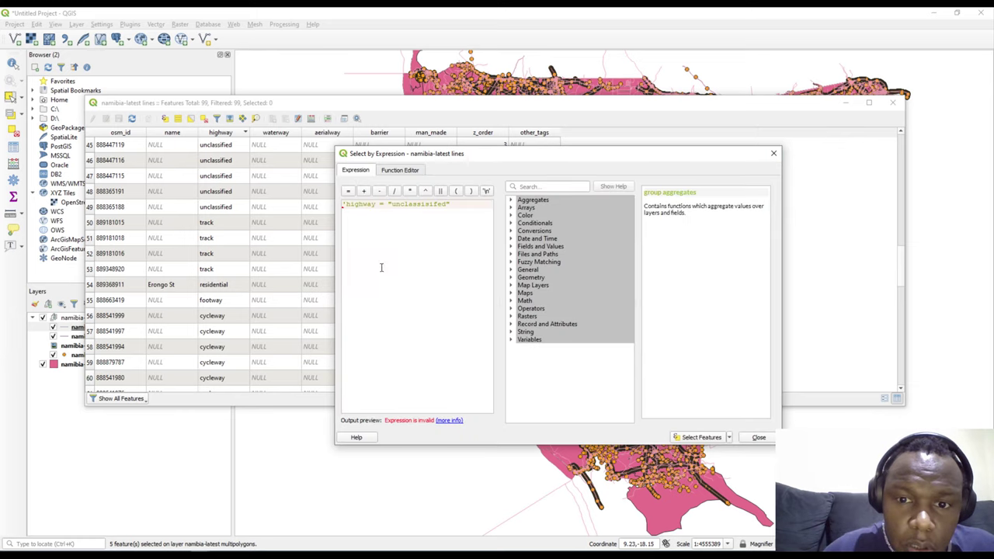
drag(462, 205, 334, 206)
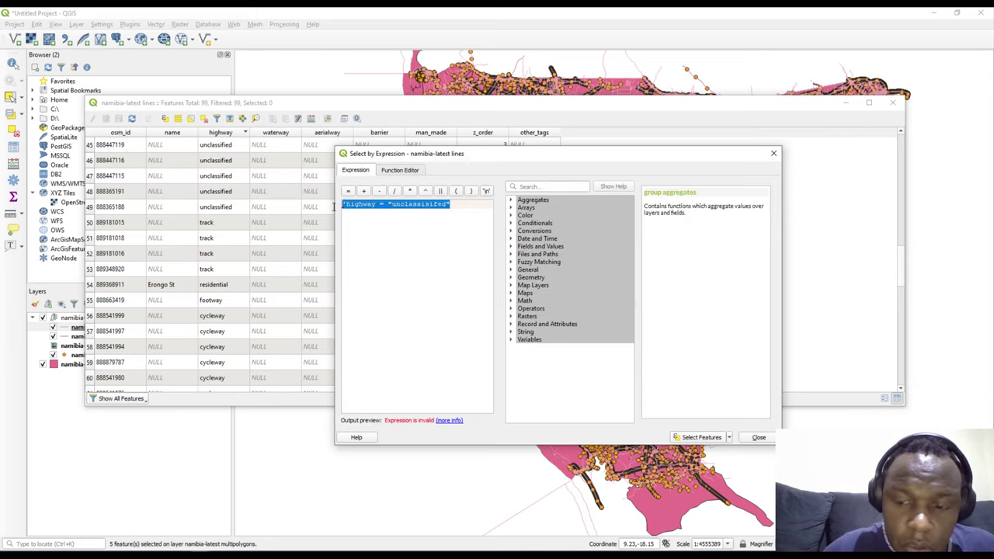
key(BackSpace)
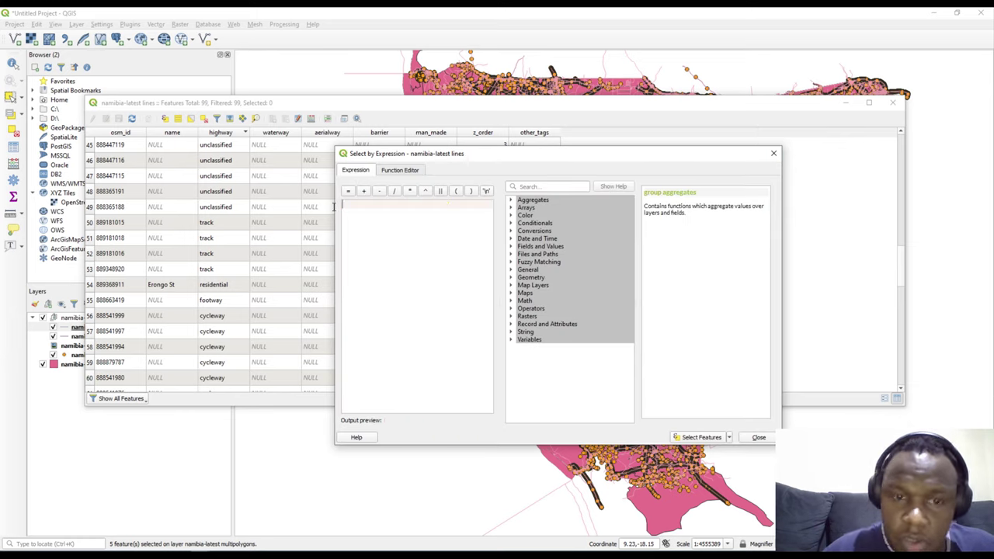
- Insert the highway field from Fields and Values and complete the expression as "highway" = 'unclassified'
click(511, 247)
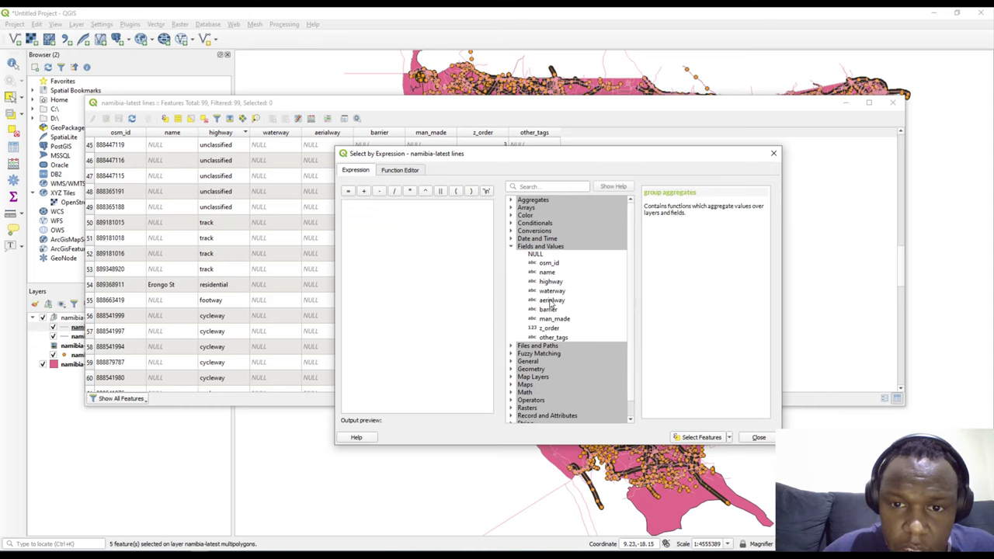
double_click(547, 281)
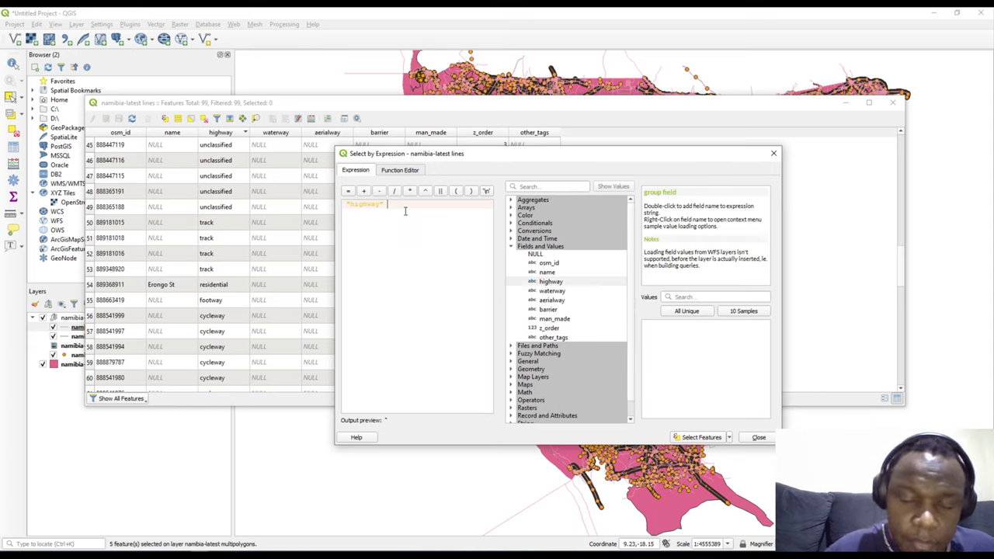
text(=)
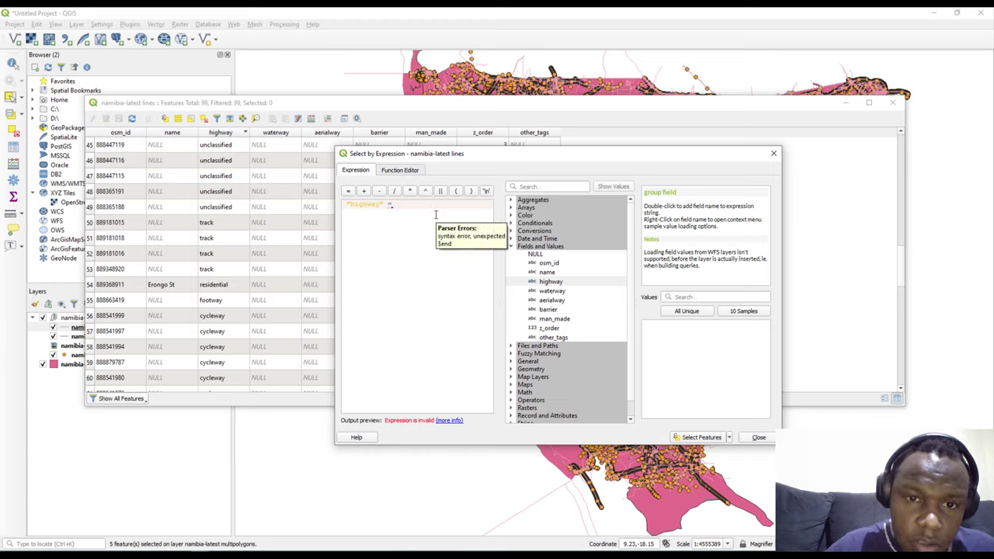
text( 'uncl)
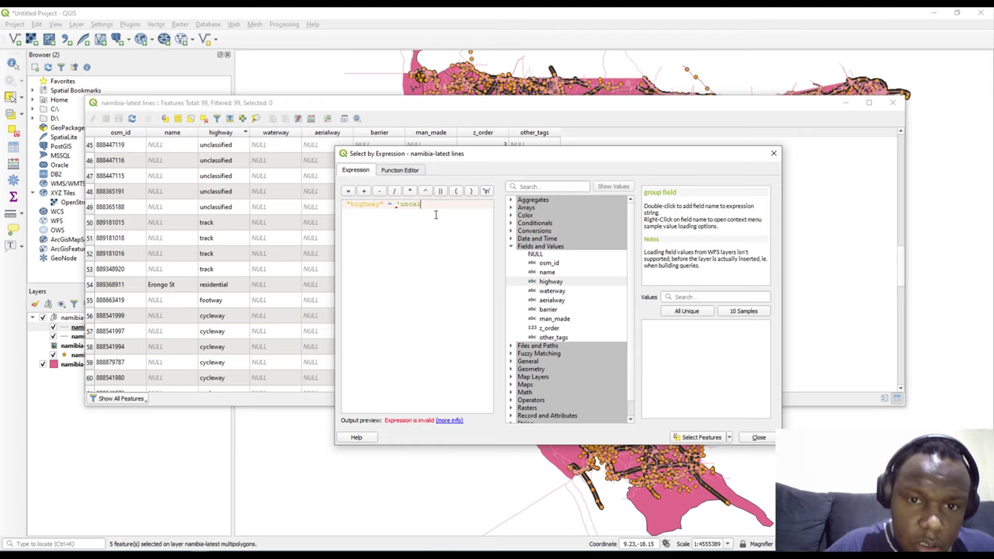
text(assi)
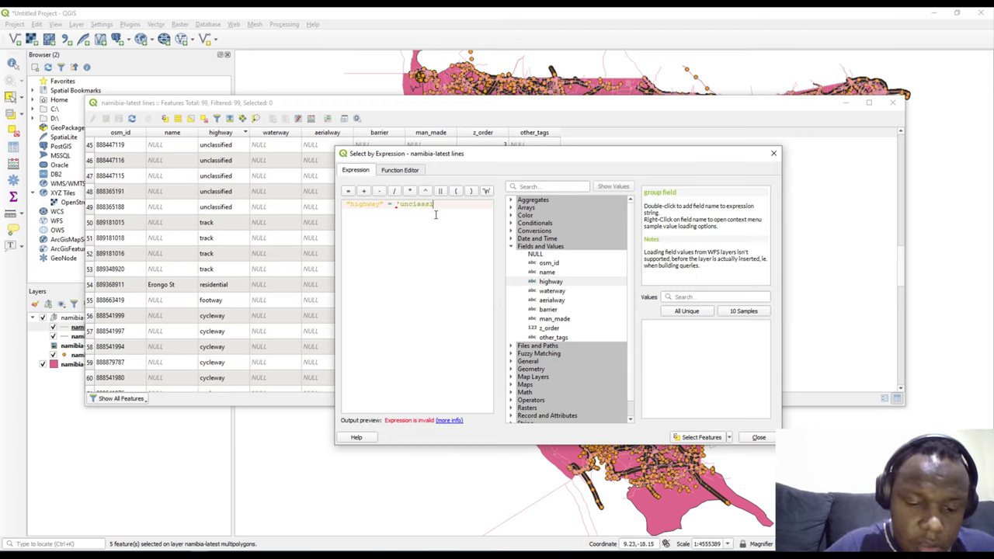
text(fied')
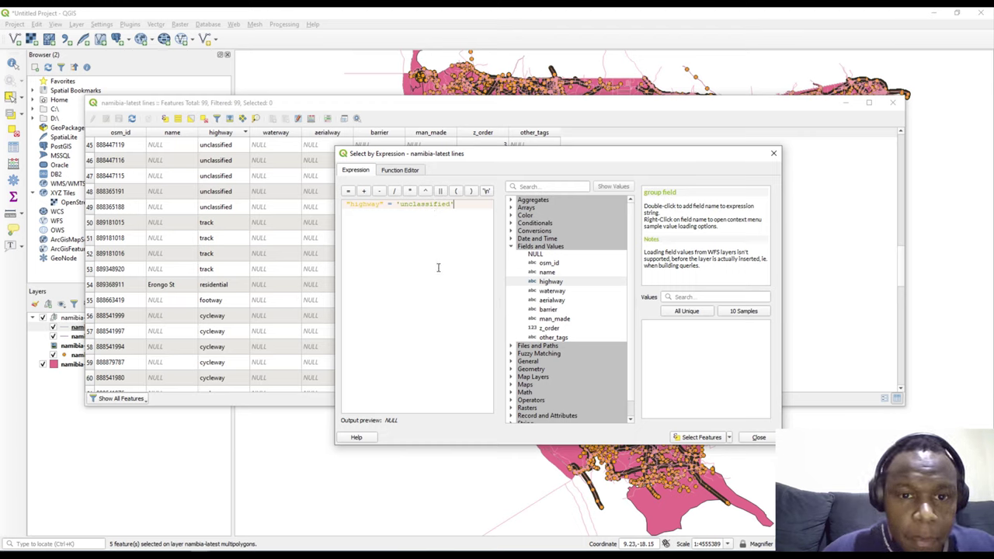
- Try LIKE in place of the equals operator in the highway expression and restore the equals operator
click(400, 205)
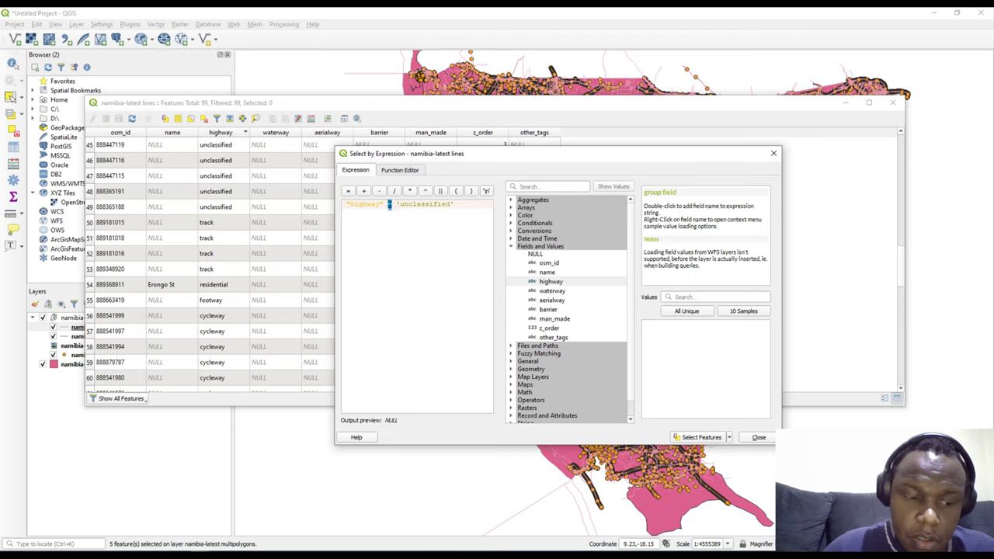
text(liKE)
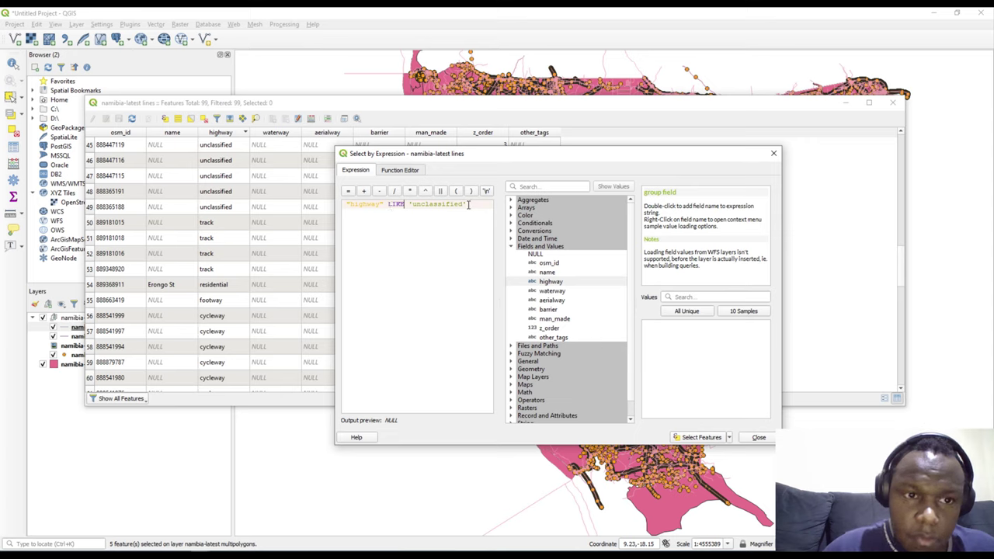
click(405, 204)
key(BackSpace)
key(BackSpace)
key(BackSpace)
key(BackSpace)
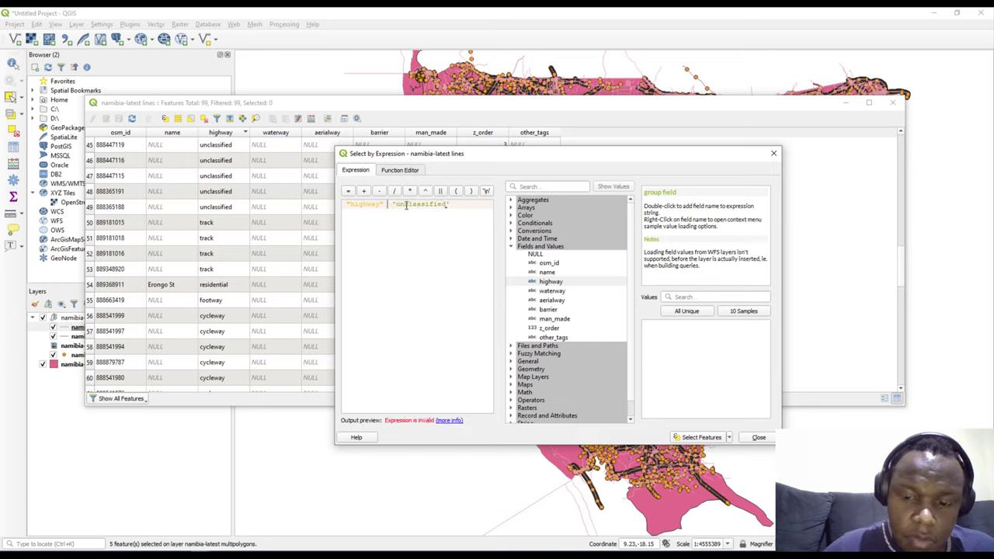
text(=)
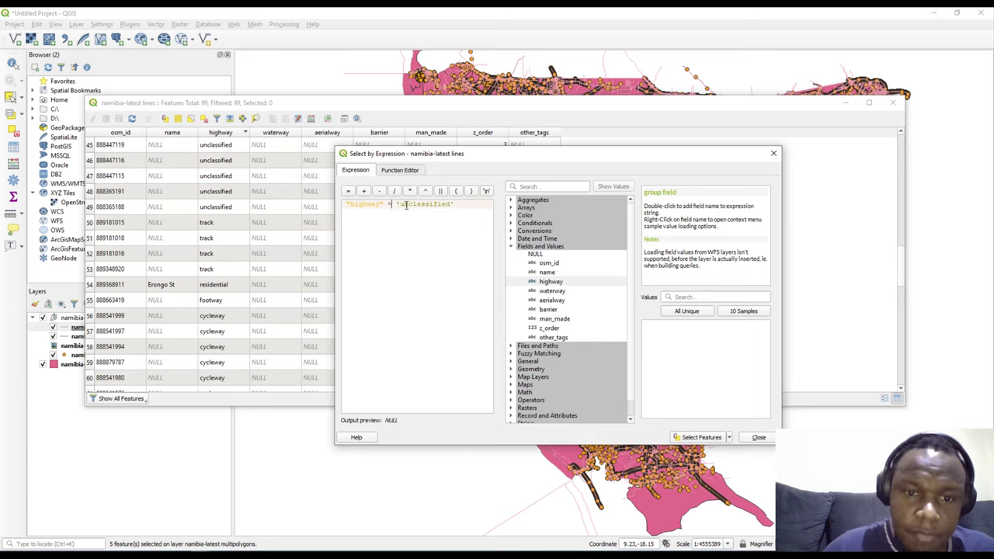
- Replace 'unclassified' with NULL so the expression reads "highway" = NULL, and select the matching lines features
drag(452, 203, 398, 203)
click(457, 203)
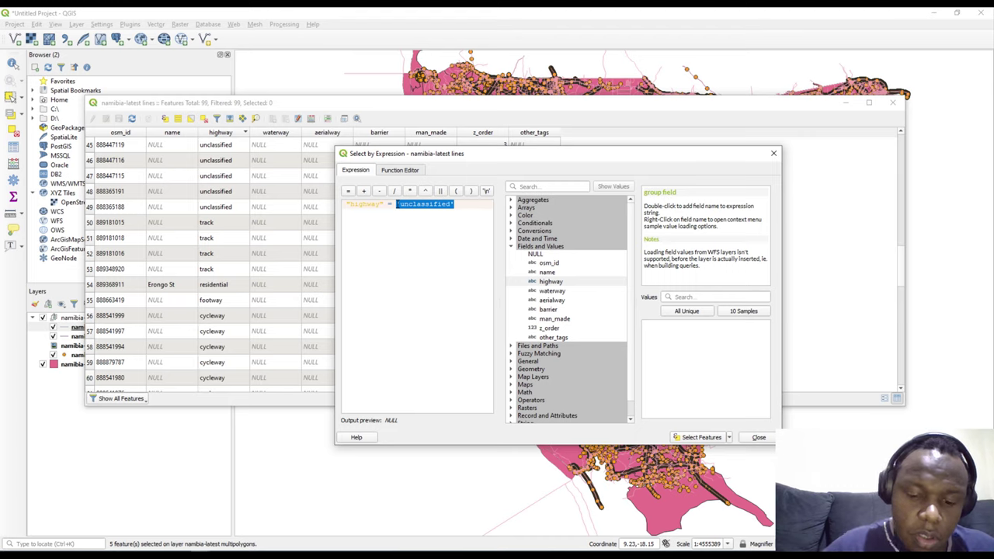
text(nu)
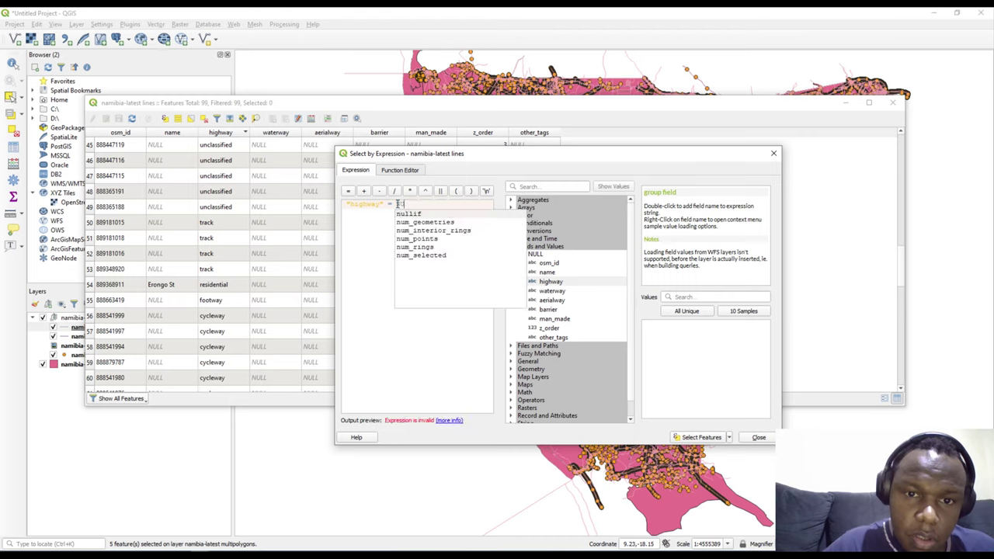
text(ll)
key(Return)
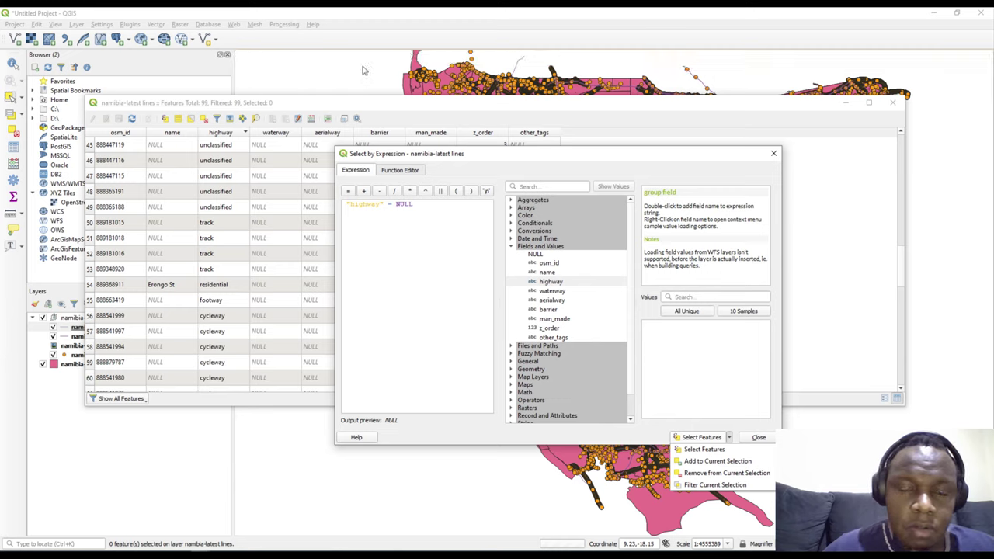
click(690, 380)
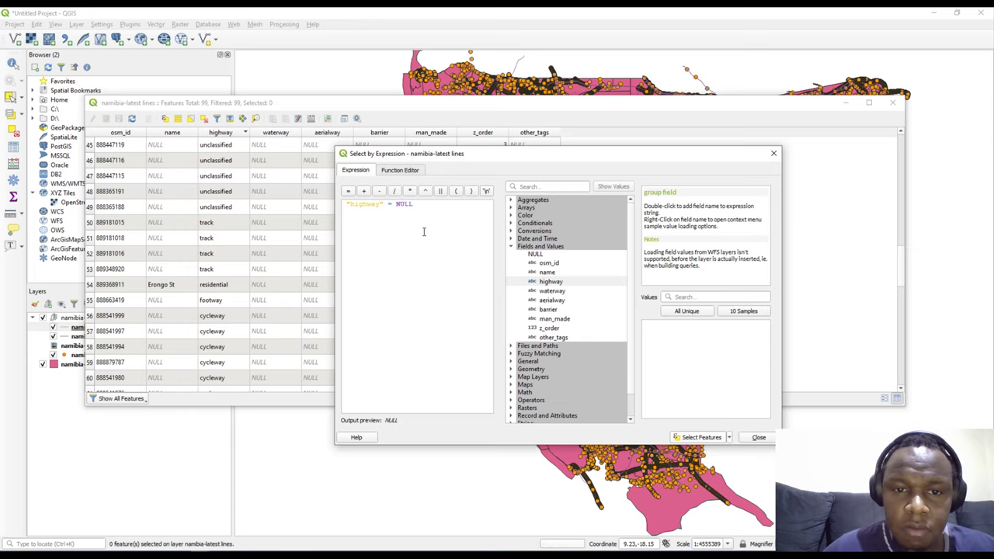
click(411, 205)
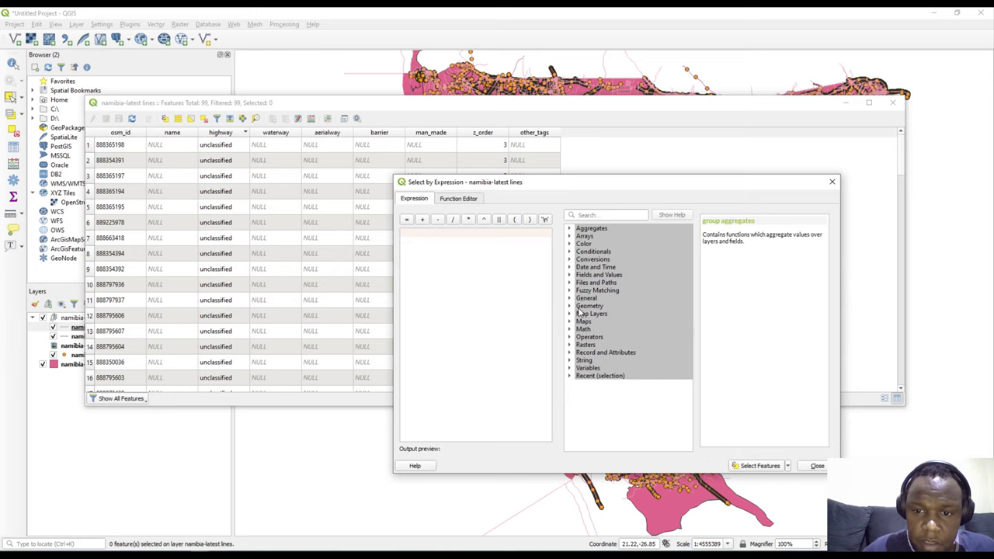
- Insert the z_order field from Fields and Values into the empty expression and complete it as "z_order" = 3
click(569, 282)
click(570, 283)
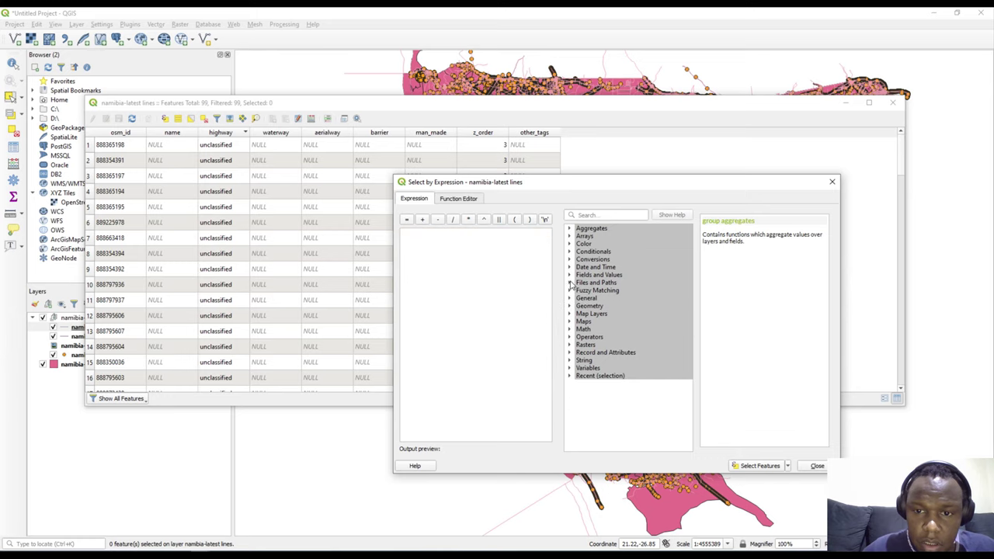
click(569, 275)
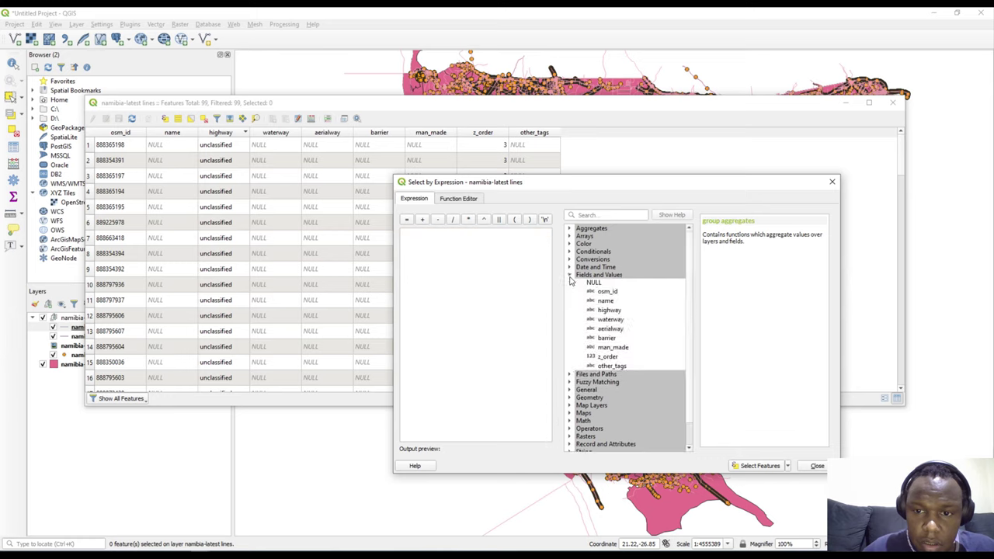
click(607, 356)
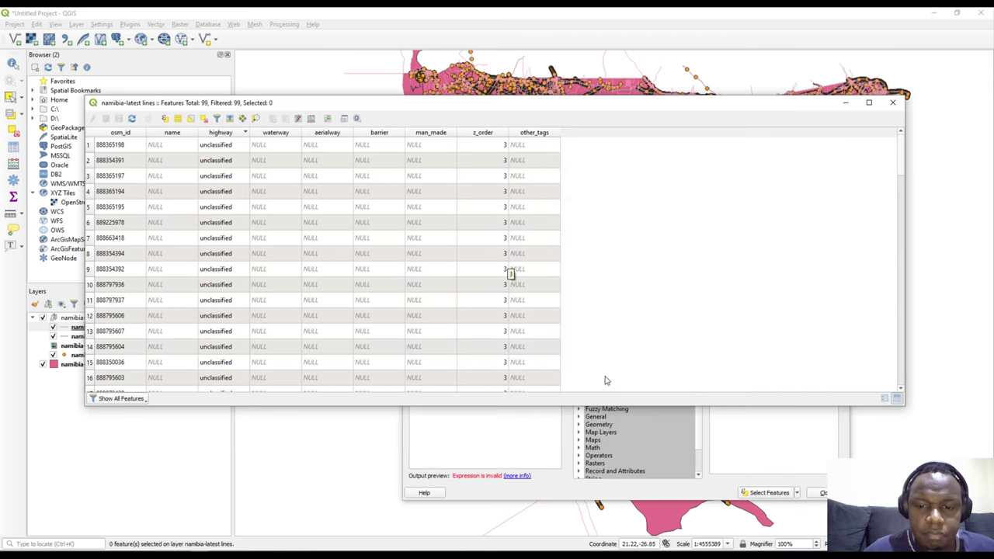
drag(500, 262, 456, 264)
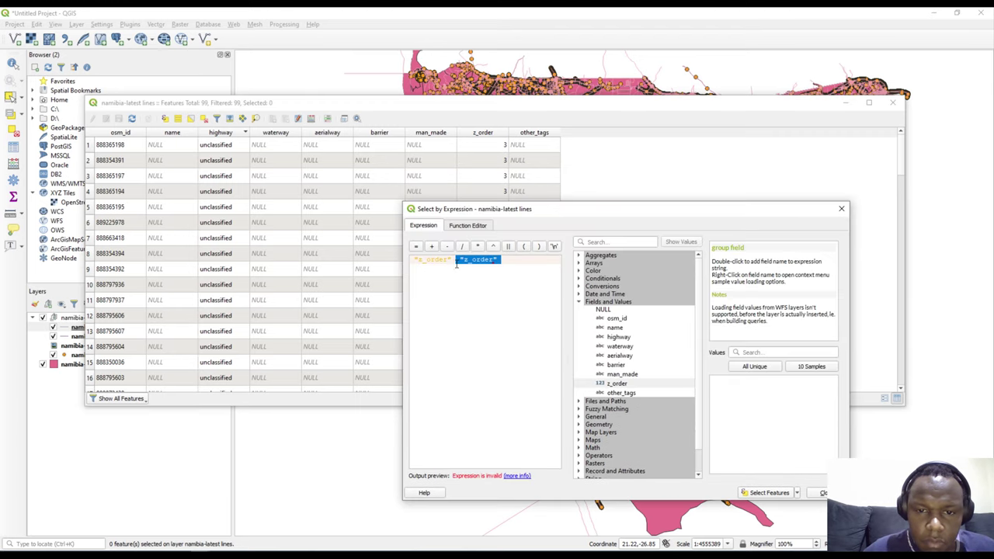
key(BackSpace)
text(> 3)
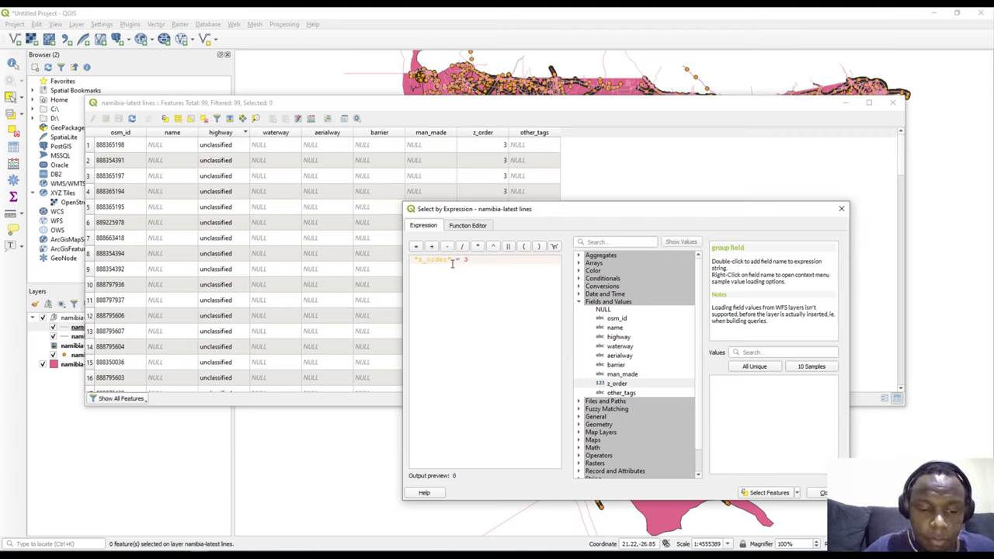
- Alternate the expression's comparison value between 0 and 3 to compare the output preview, finishing with "z_order" = 0
key(BackSpace)
text(0)
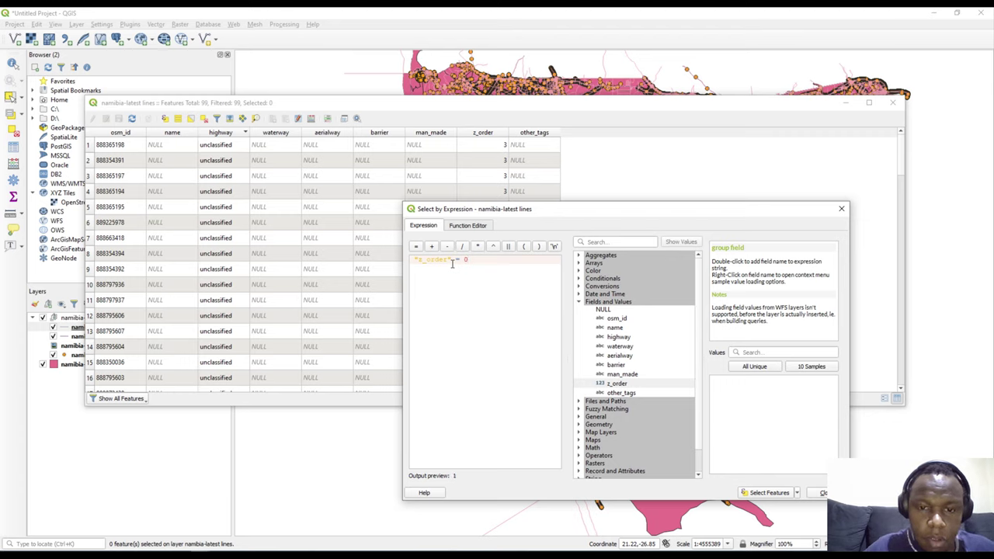
key(BackSpace)
text(0)
key(BackSpace)
text(0)
key(BackSpace)
text(3)
key(BackSpace)
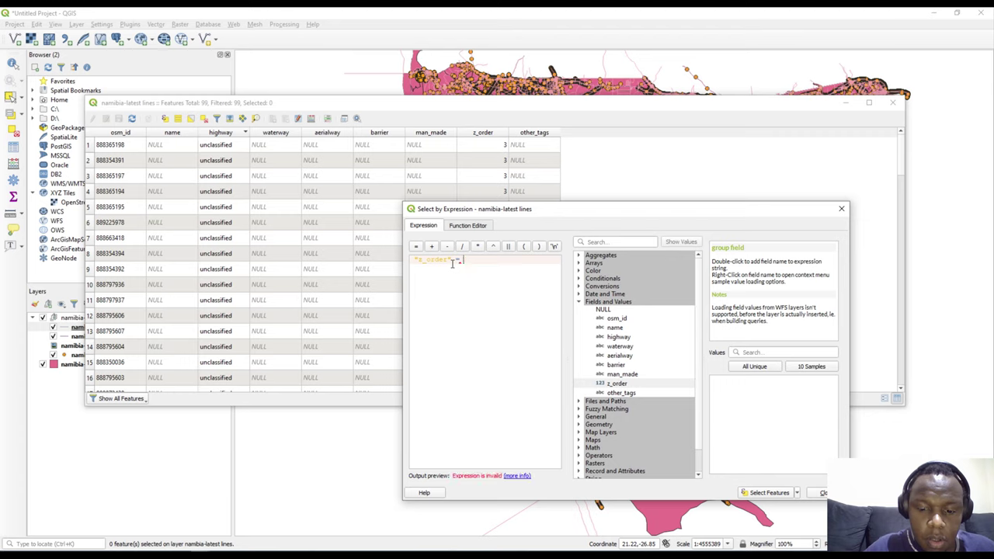
text(0)
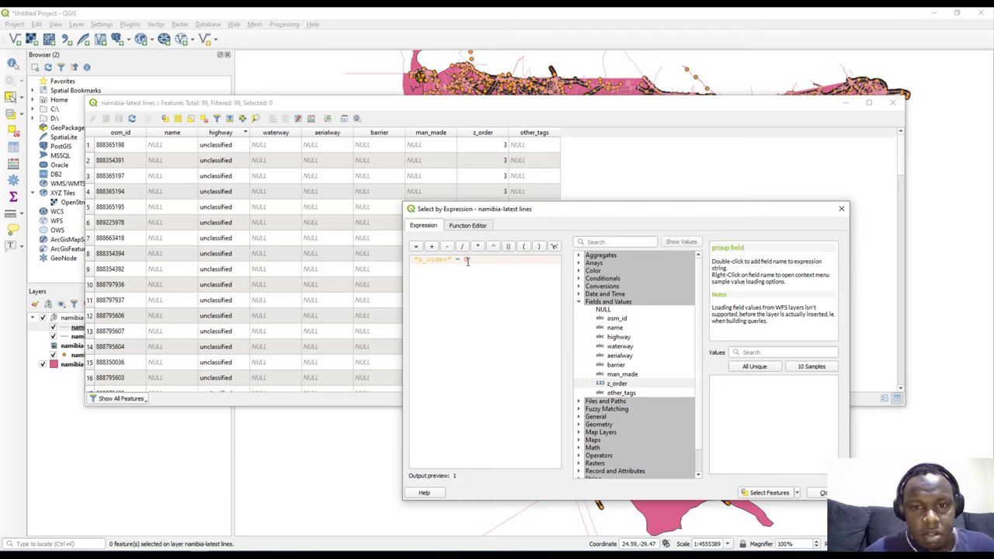
- Re-enter 0 without quotes as the comparison value and select the lines features matching "z_order" = 0
text('3')
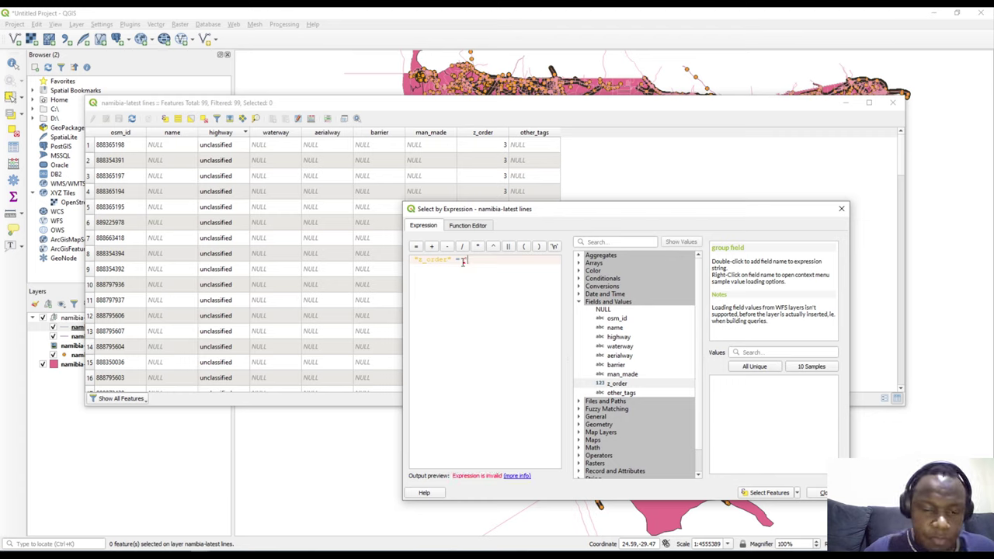
key(BackSpace)
key(BackSpace)
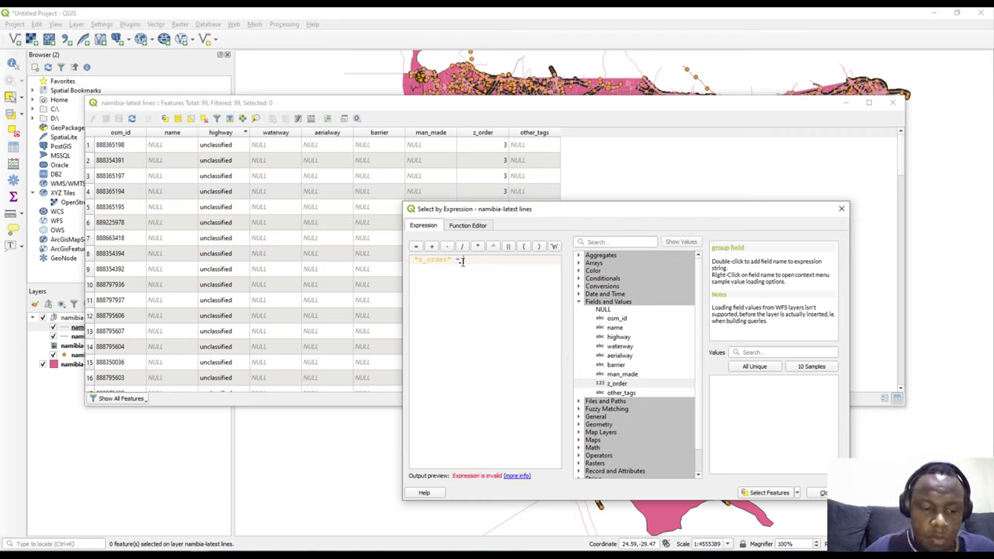
text(3)
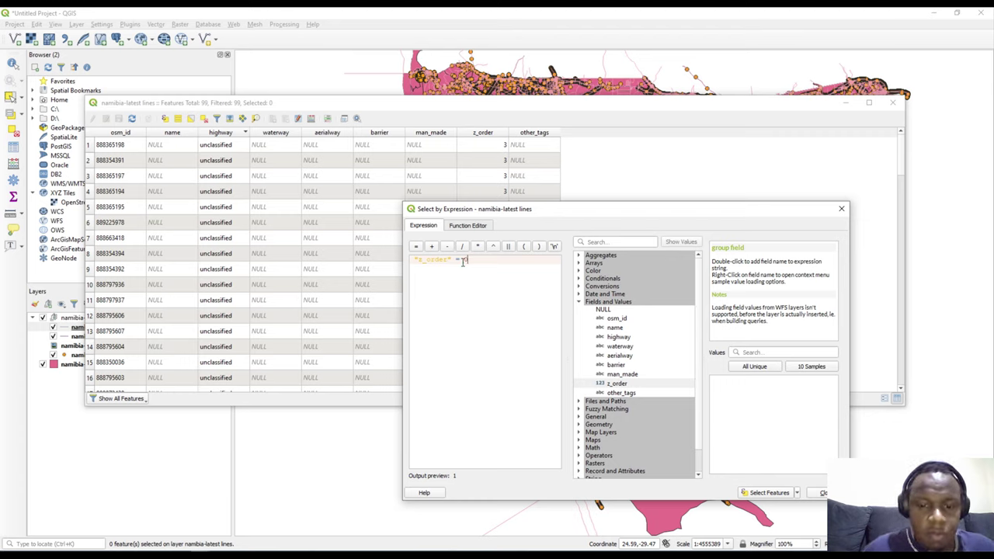
click(761, 495)
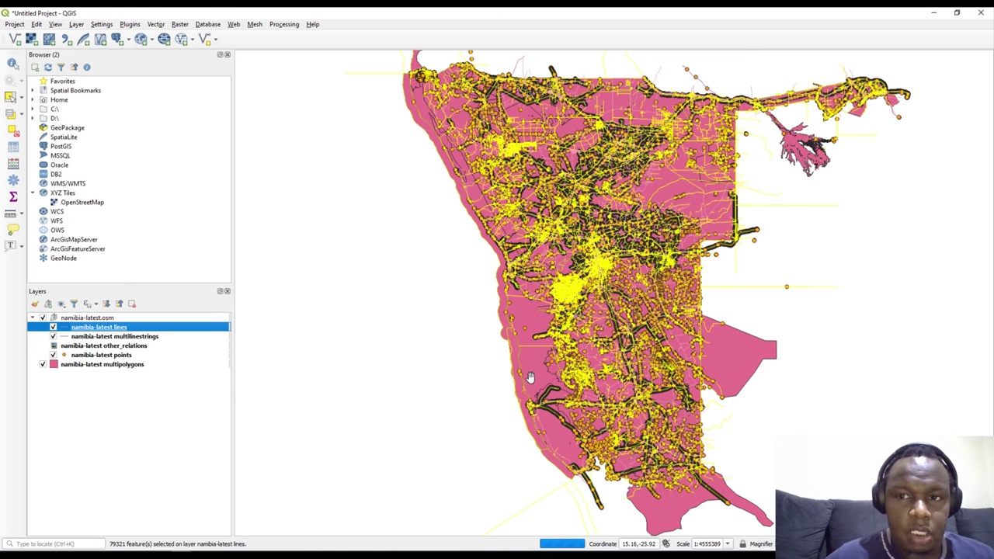
- Return from the map to the lines attribute table and close the Select by Expression dialog
mouse_move(180, 553)
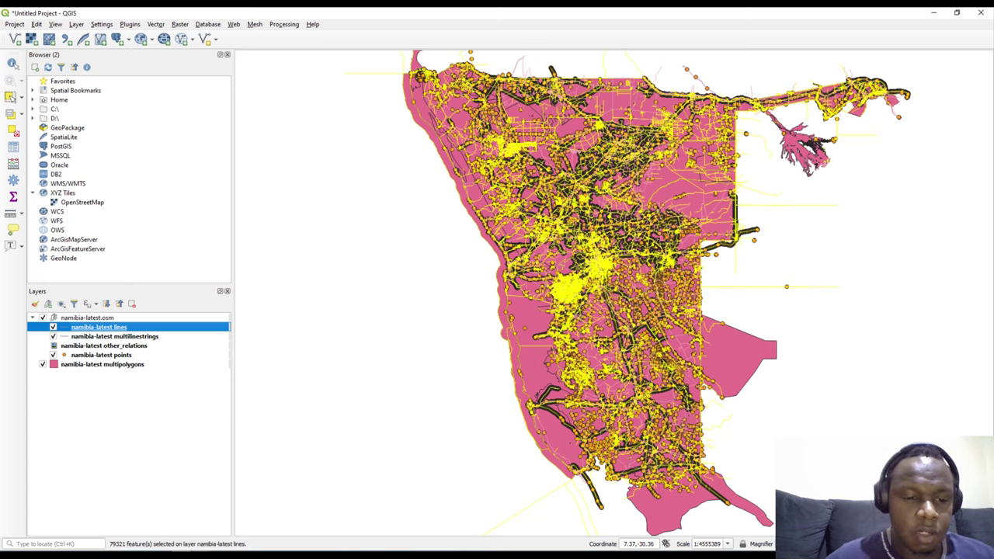
click(256, 516)
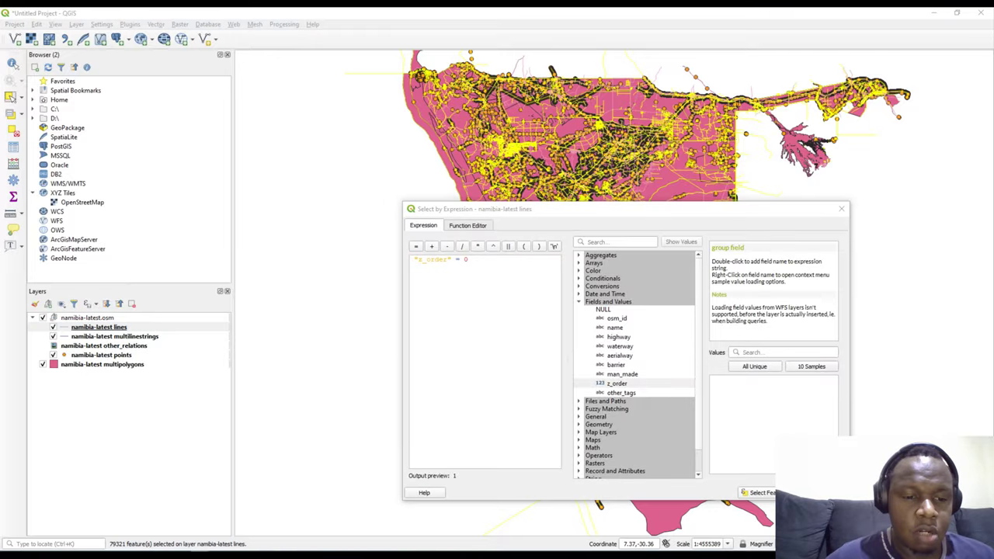
click(188, 529)
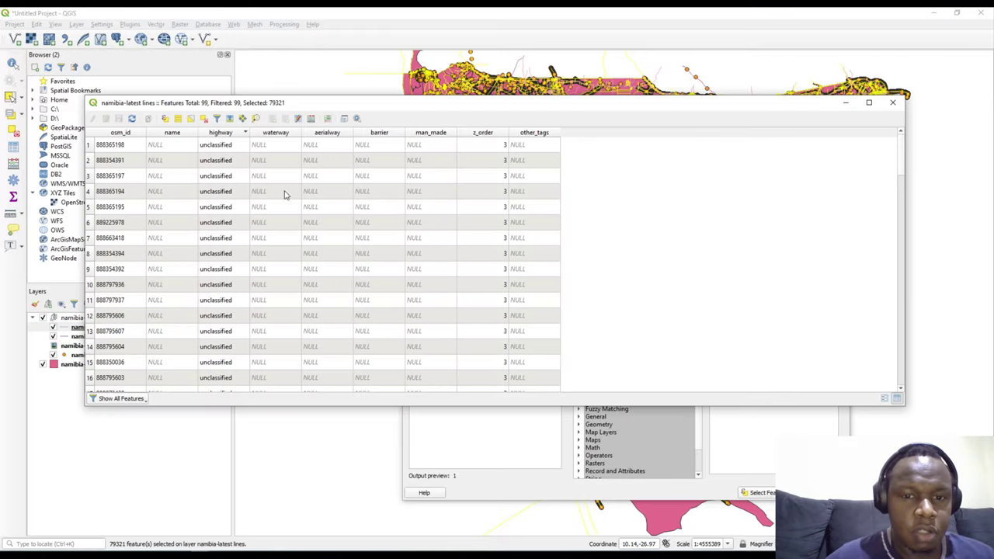
click(522, 486)
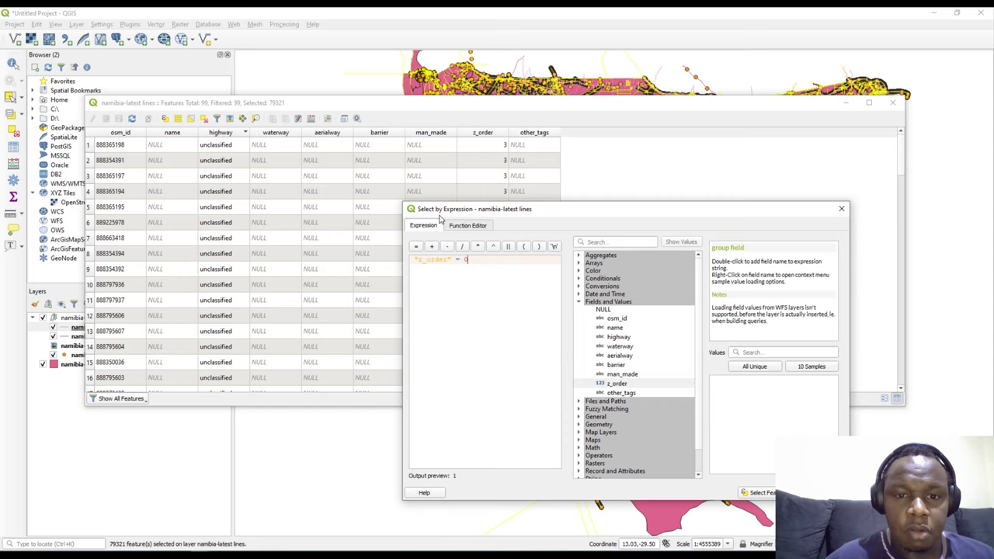
click(841, 208)
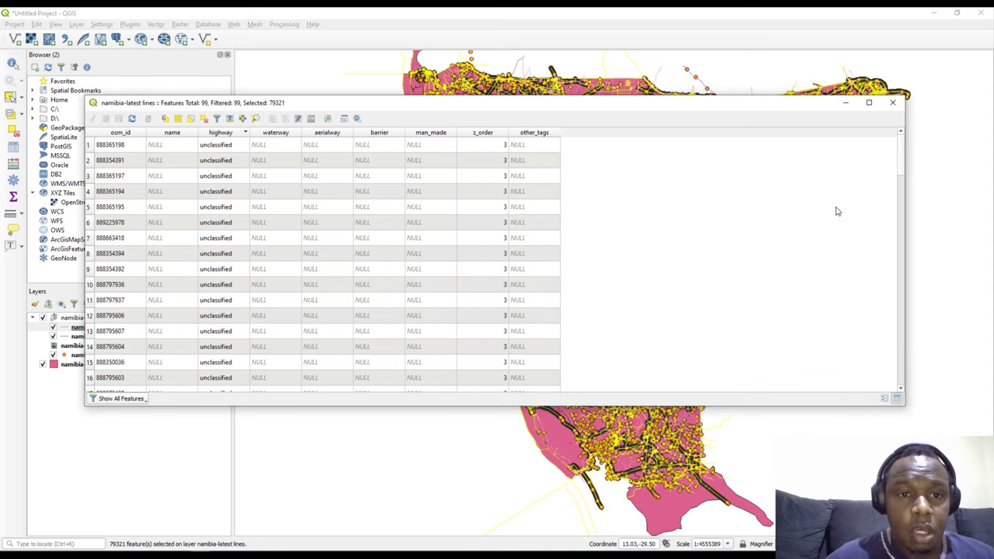
- Examine the Field Calculator for the lines layer, then close it and the attribute table
click(311, 119)
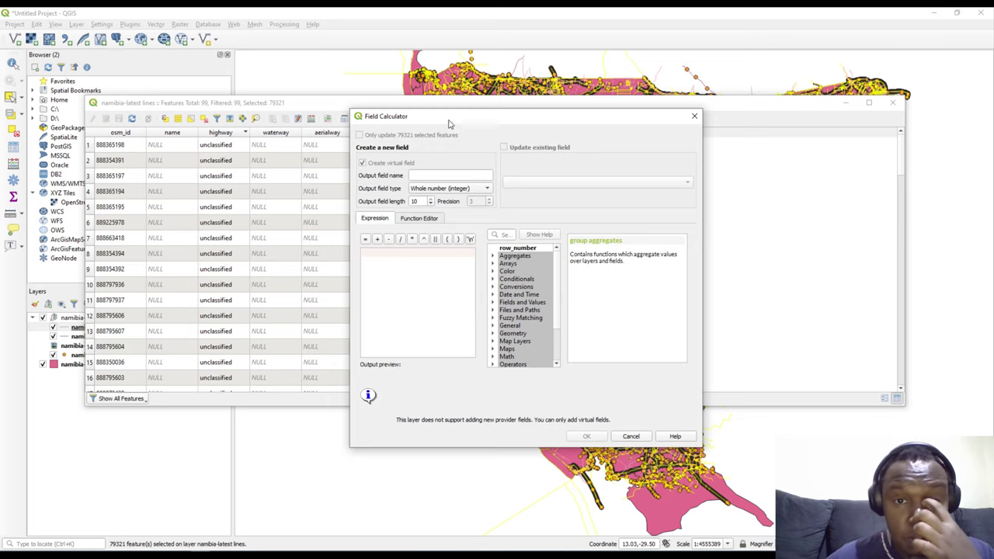
drag(451, 122, 405, 202)
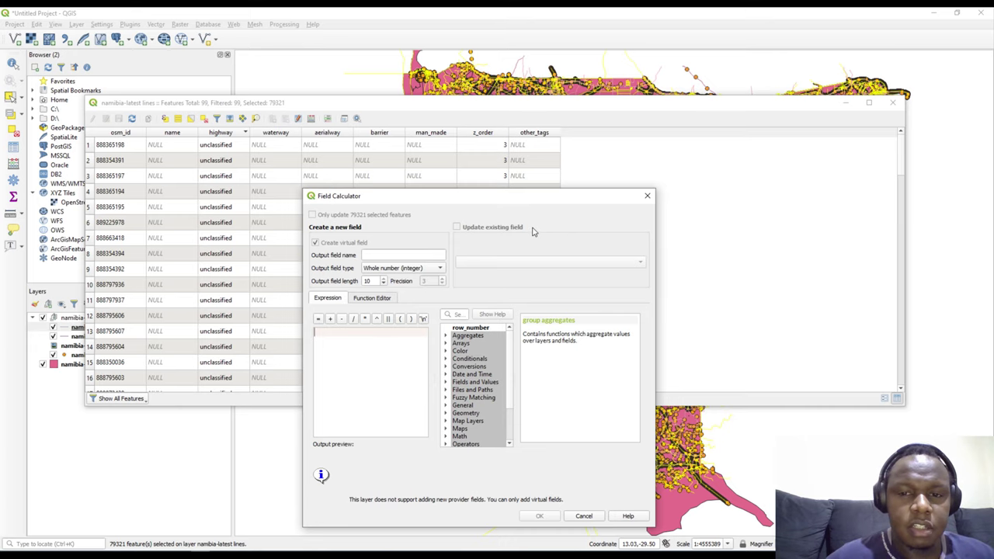
click(647, 199)
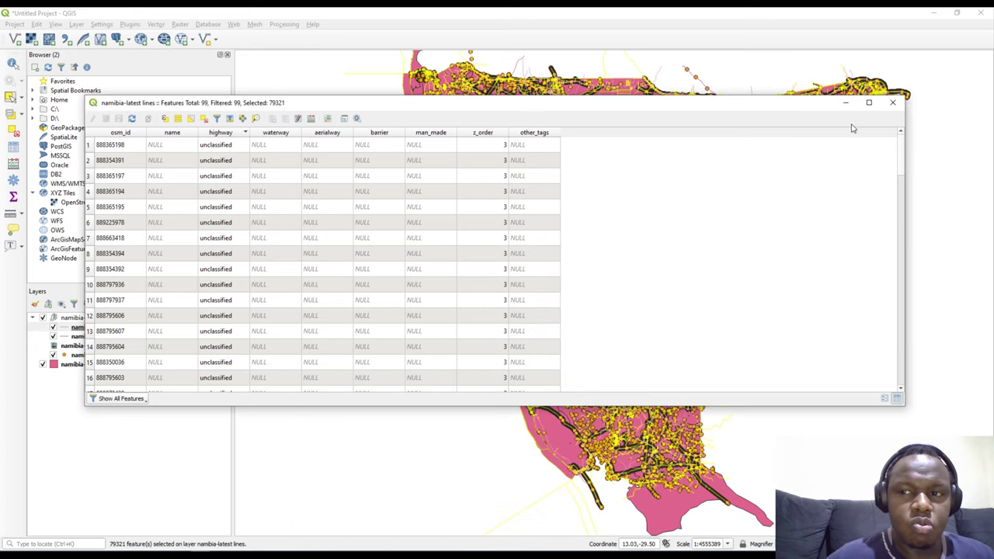
click(894, 105)
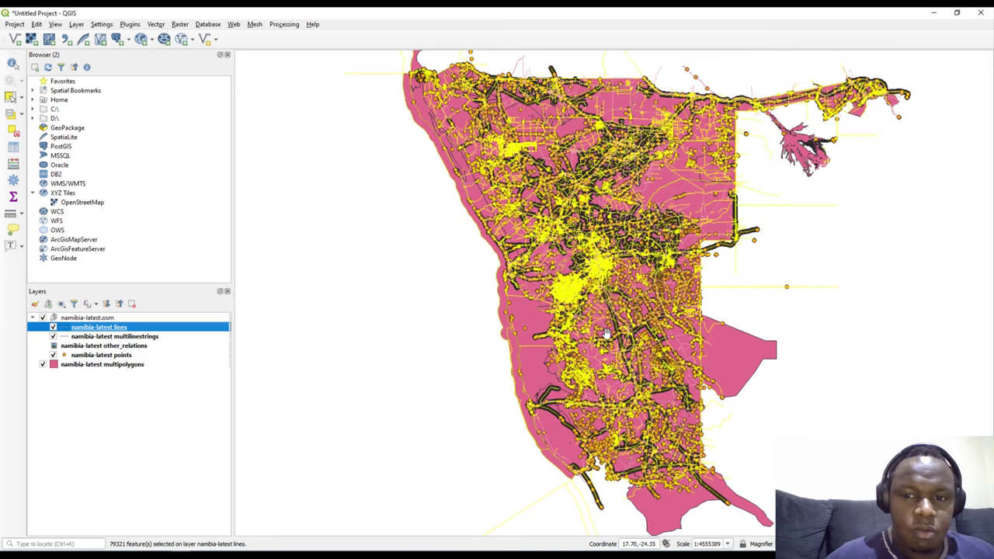
- Switch to the web browser and search for "natural earth" in a new tab
scroll(605, 333, up, 1)
scroll(537, 283, down, 1)
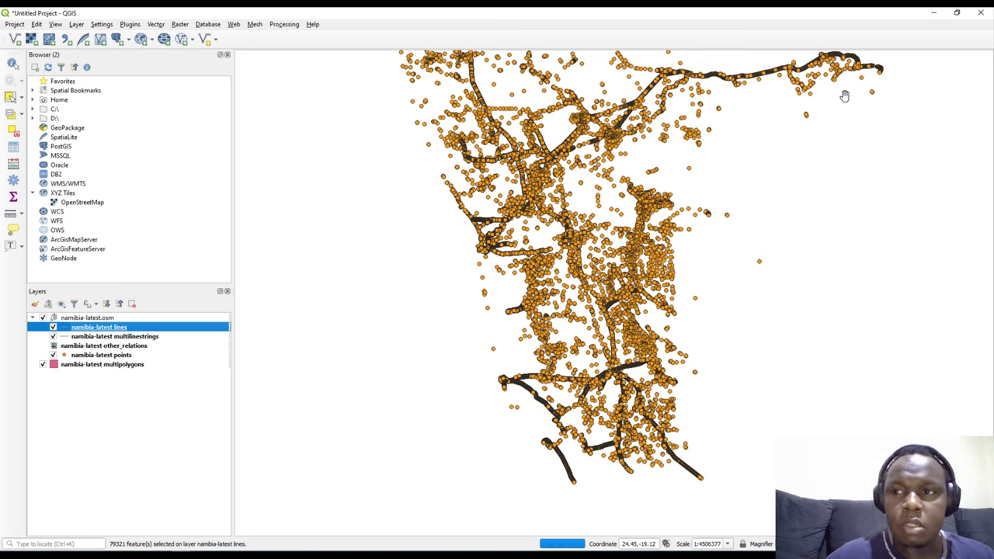
click(935, 14)
click(660, 303)
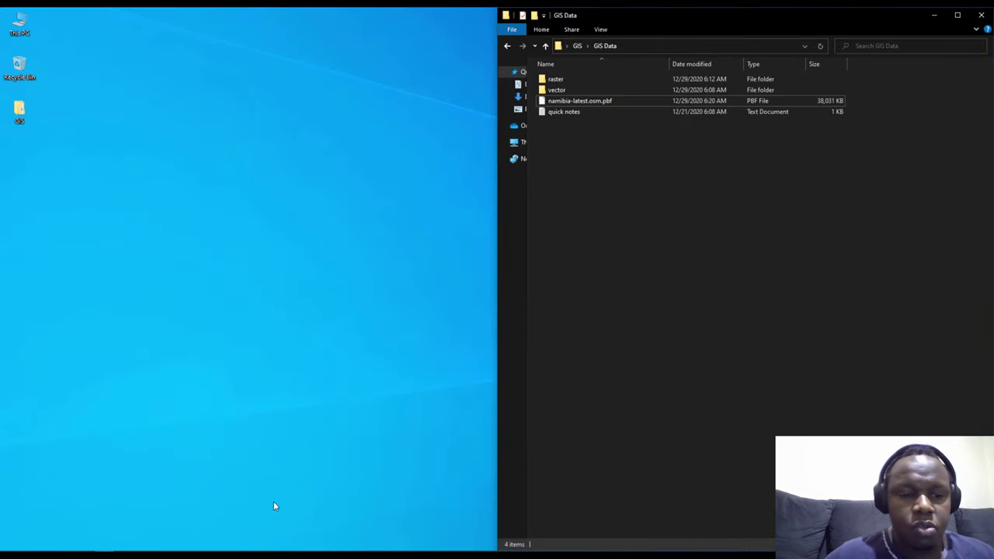
key(alt+Tab)
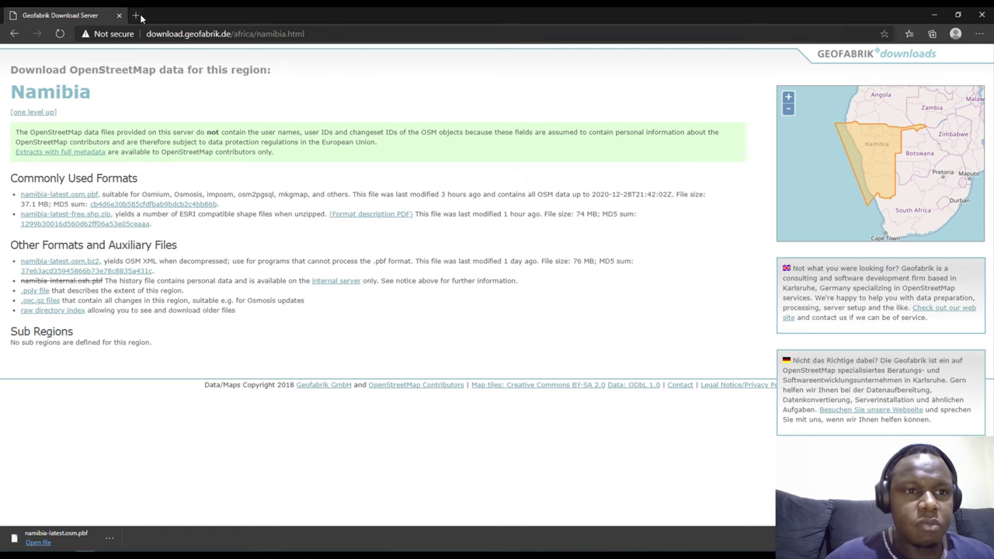
click(138, 15)
text(natu)
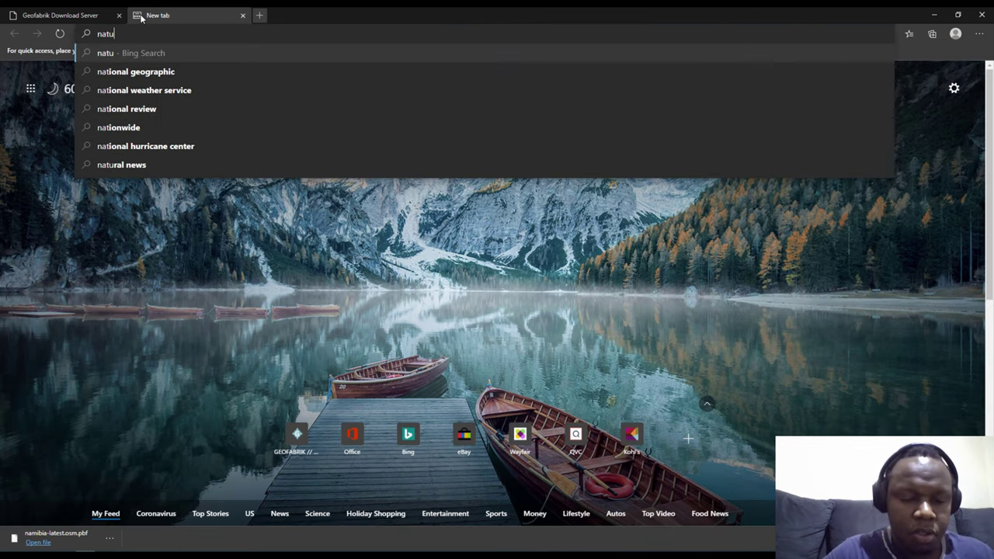
text(ral ear)
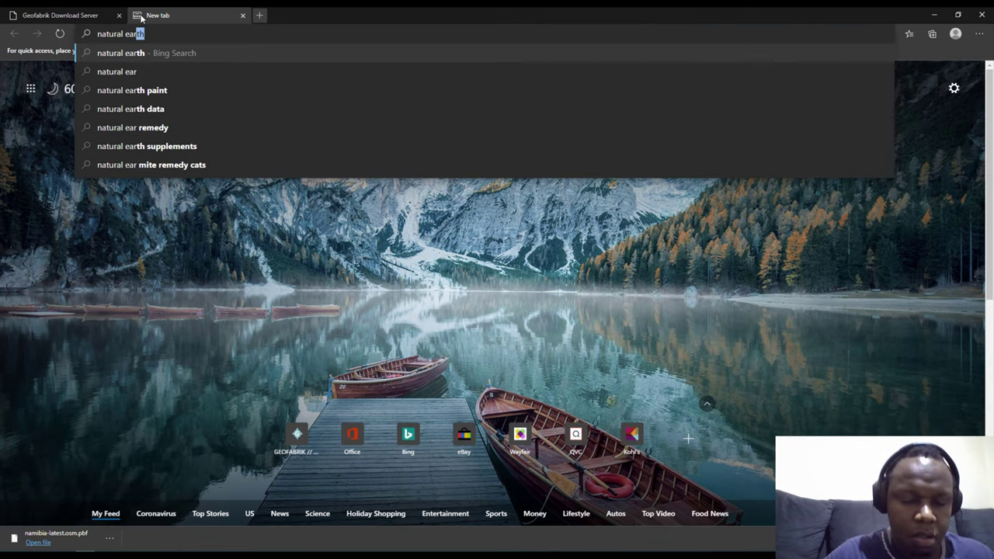
text(th)
key(Return)
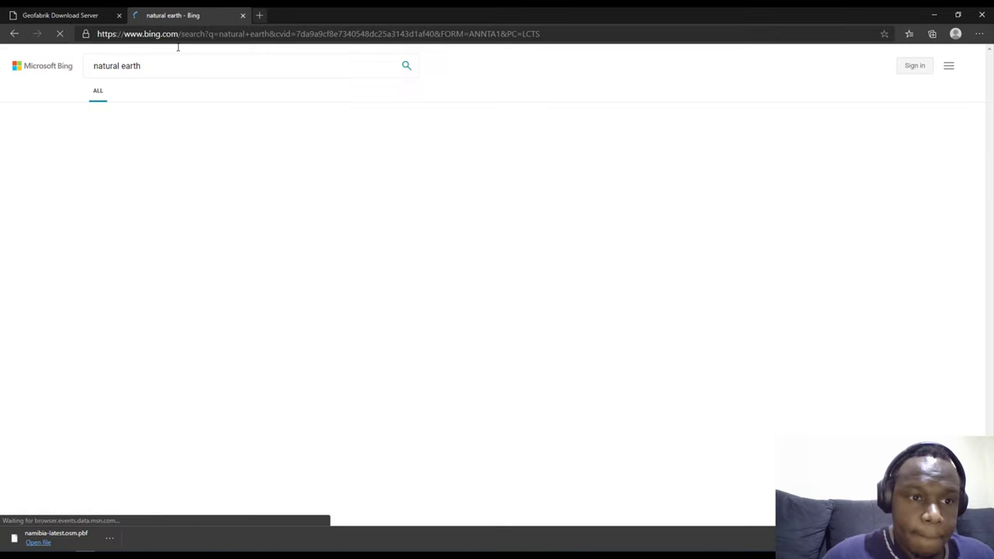
- Open Natural Earth's large-scale 1:10m raster data page from its downloads and examine the raster categories offered
scroll(64, 292, down, 3)
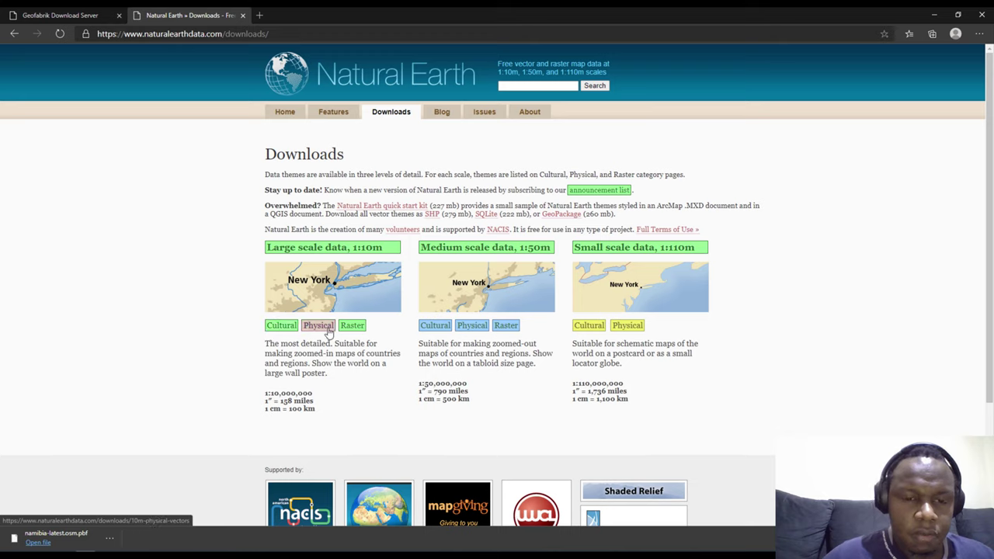
click(354, 329)
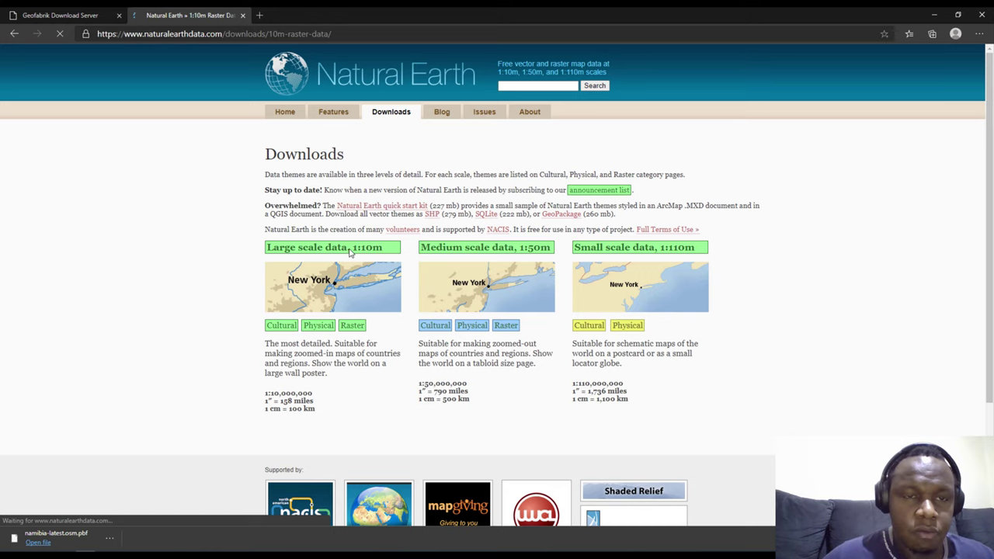
scroll(69, 295, down, 2)
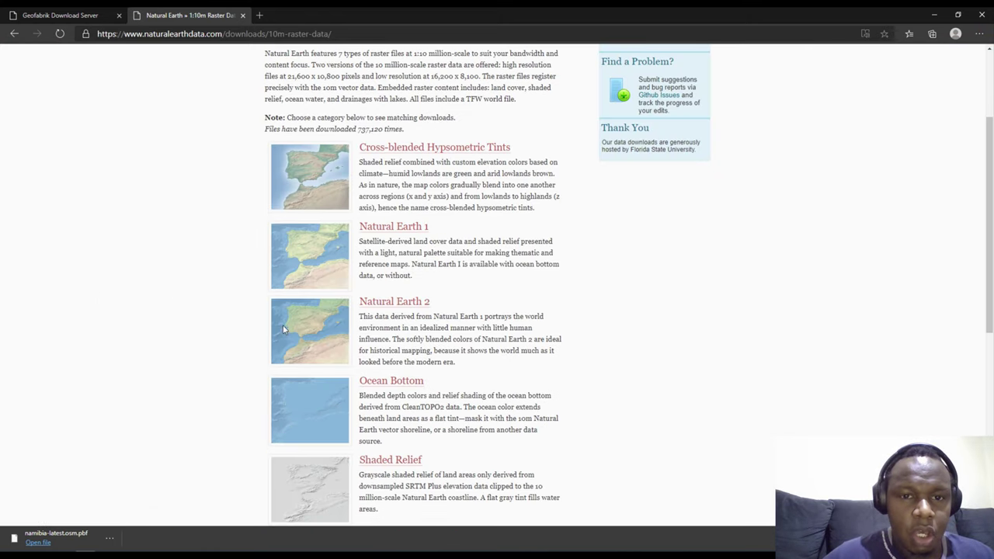
scroll(275, 318, up, 2)
scroll(419, 379, down, 7)
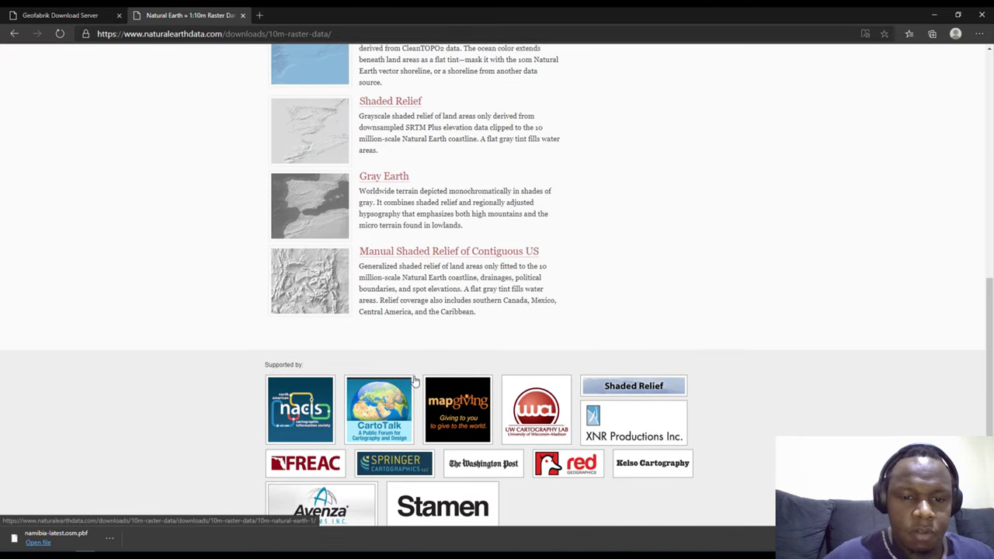
scroll(414, 380, up, 5)
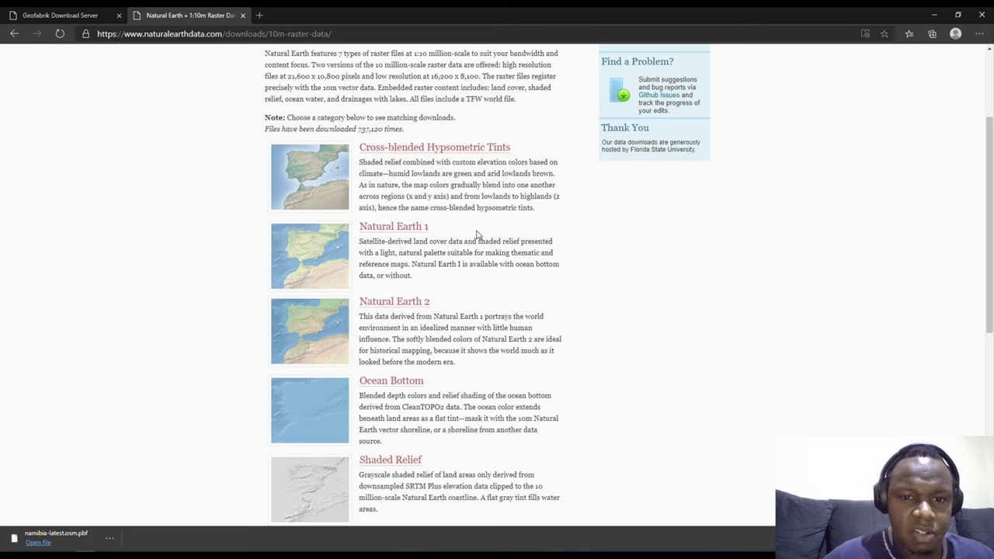
scroll(519, 330, down, 1)
scroll(489, 331, down, 2)
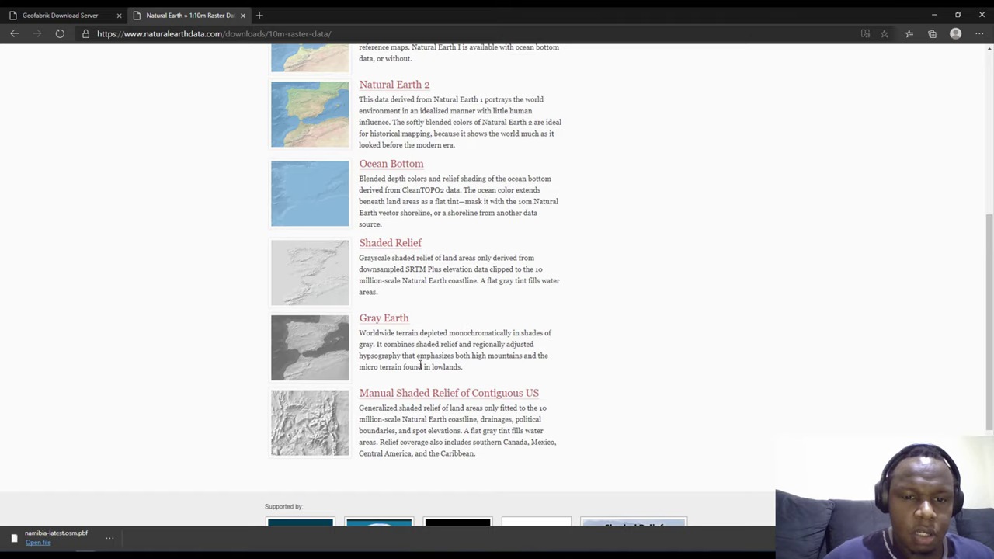
scroll(672, 411, up, 5)
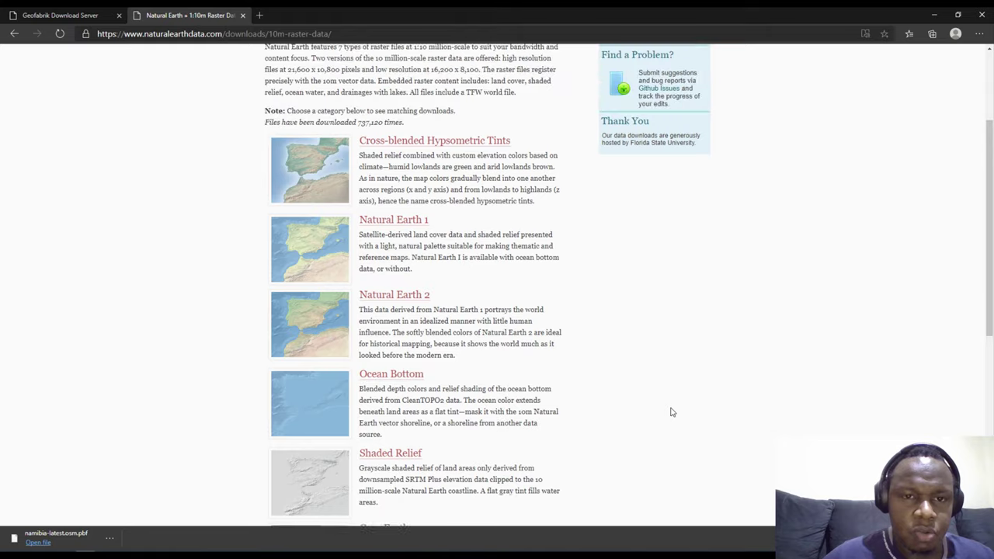
scroll(419, 276, down, 2)
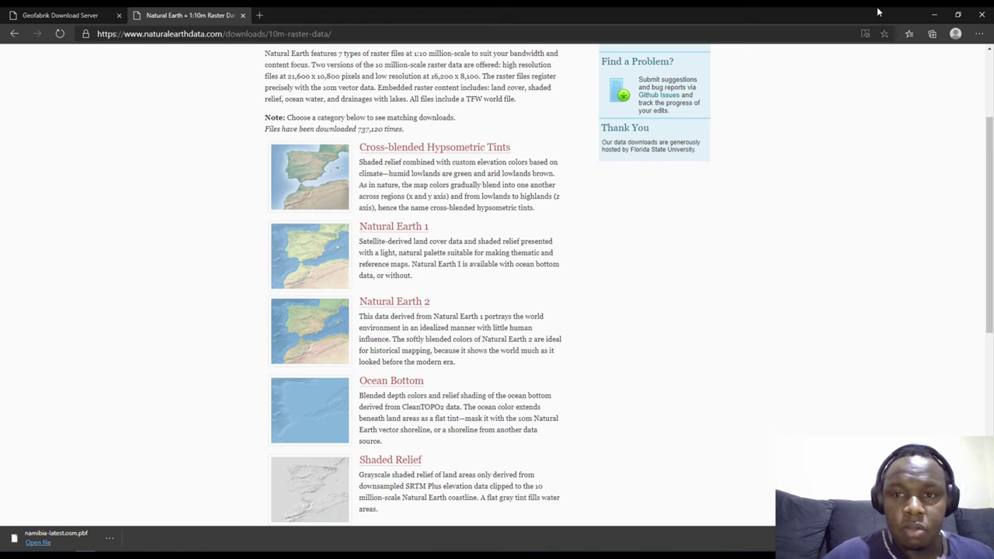
scroll(152, 326, up, 2)
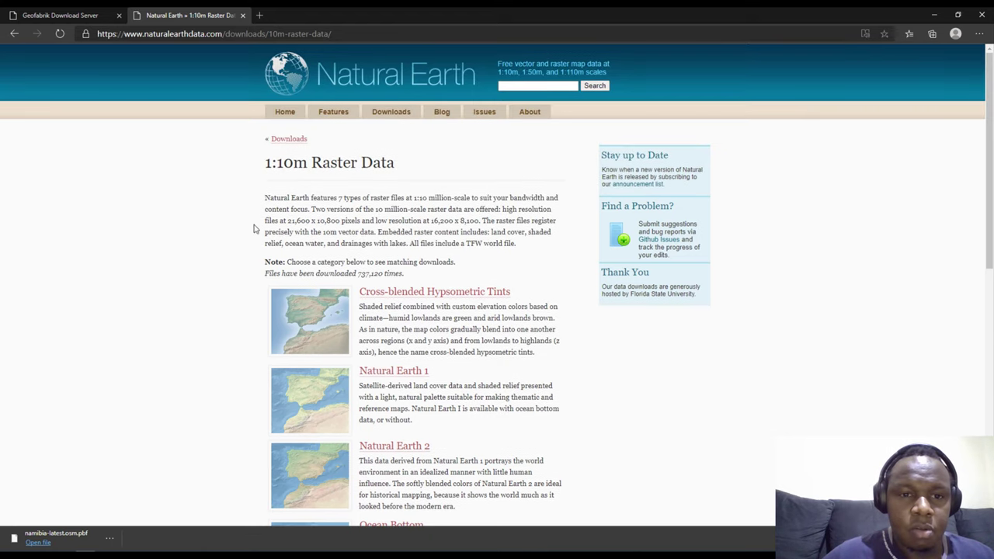
click(349, 28)
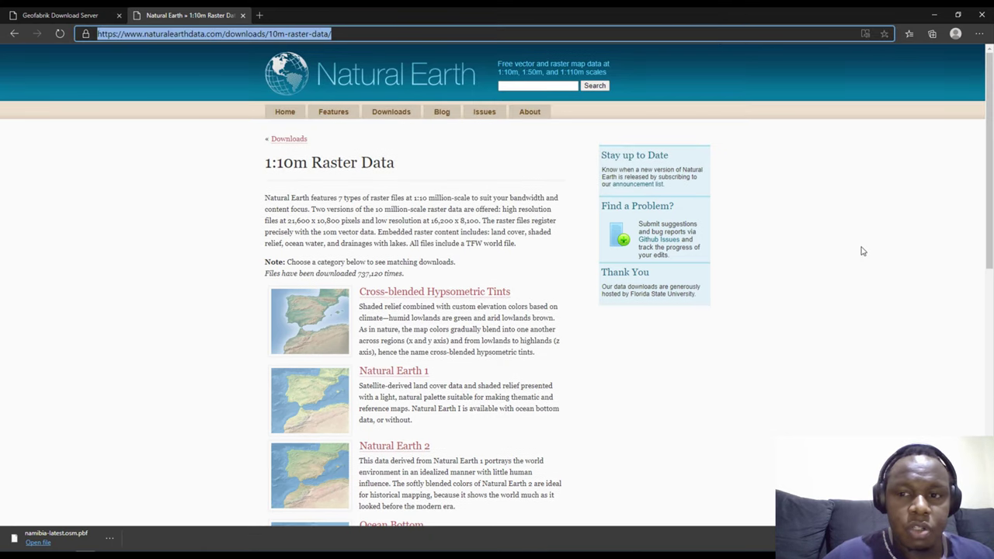
- Return to QGIS and start a new empty project, discarding the changes to the Namibia project
click(934, 14)
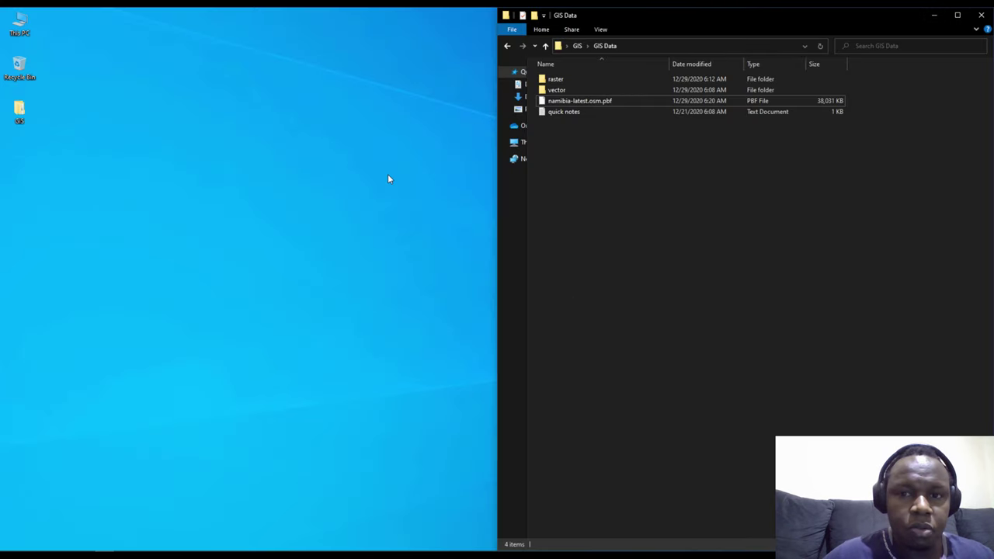
click(182, 516)
click(14, 24)
click(23, 36)
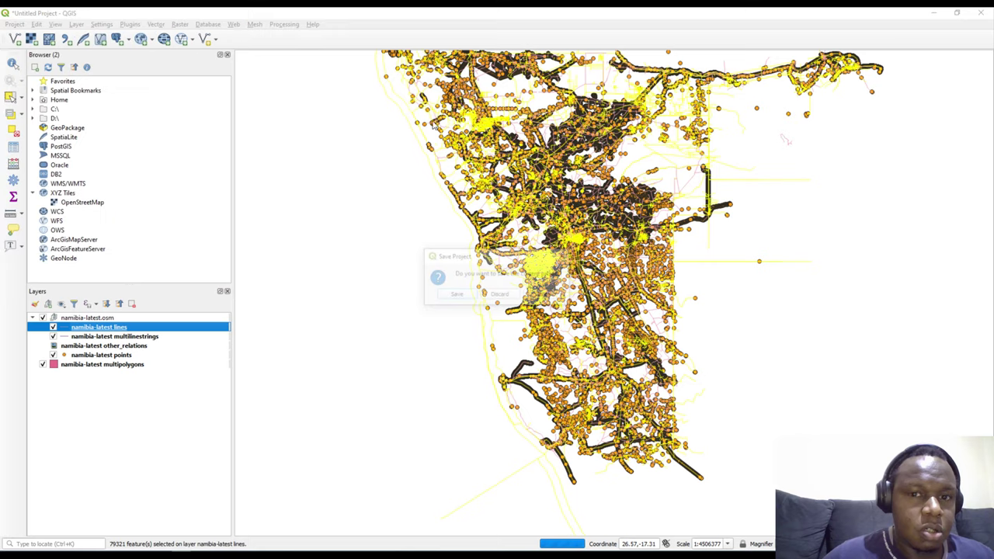
click(499, 296)
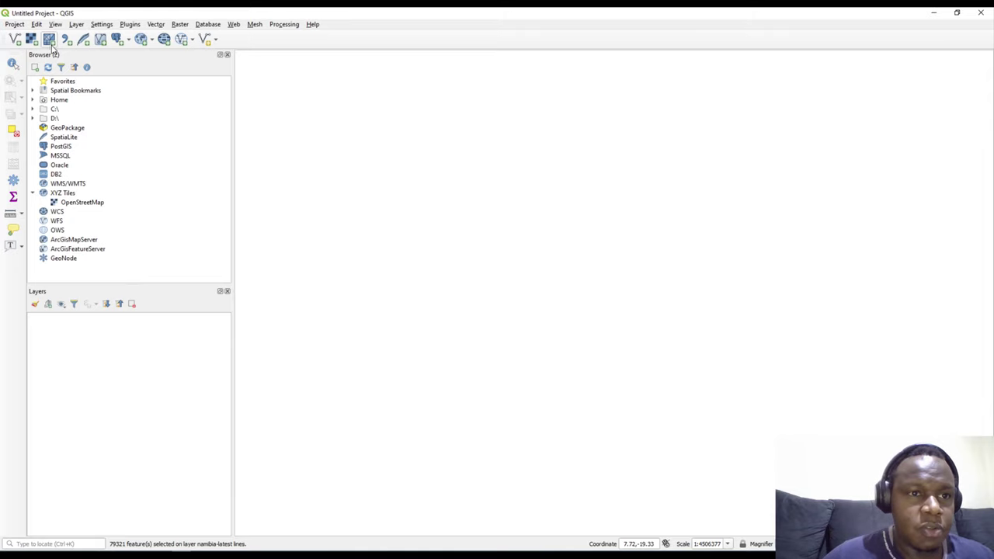
- Add the NE1_HR_LC_SR_W TIF from the raster data folder as a raster layer through the Data Source Manager
click(76, 24)
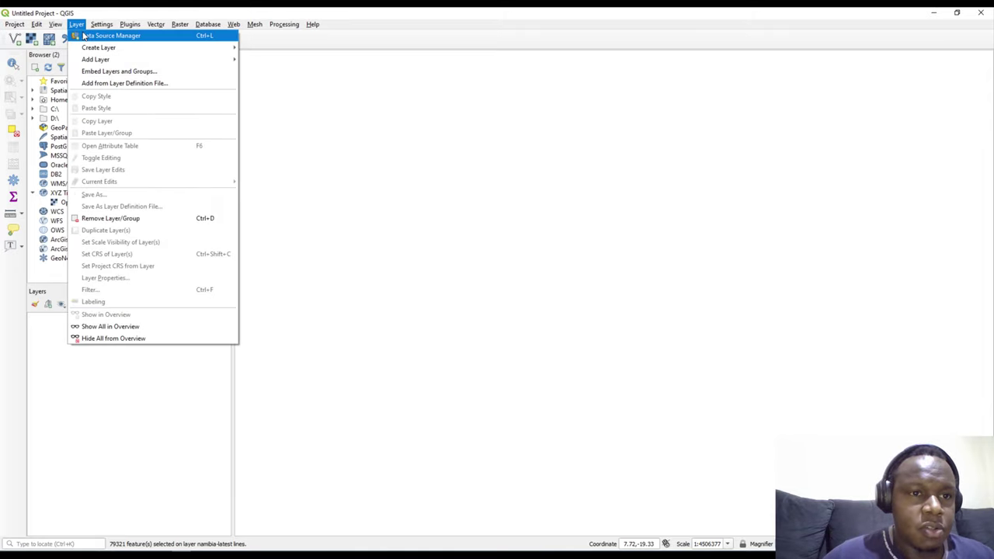
click(104, 34)
click(302, 259)
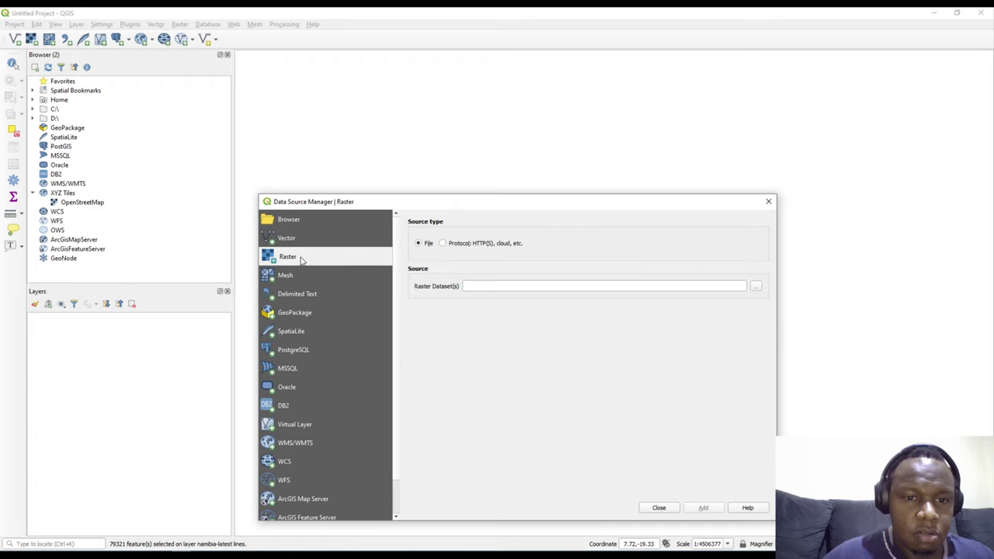
click(759, 288)
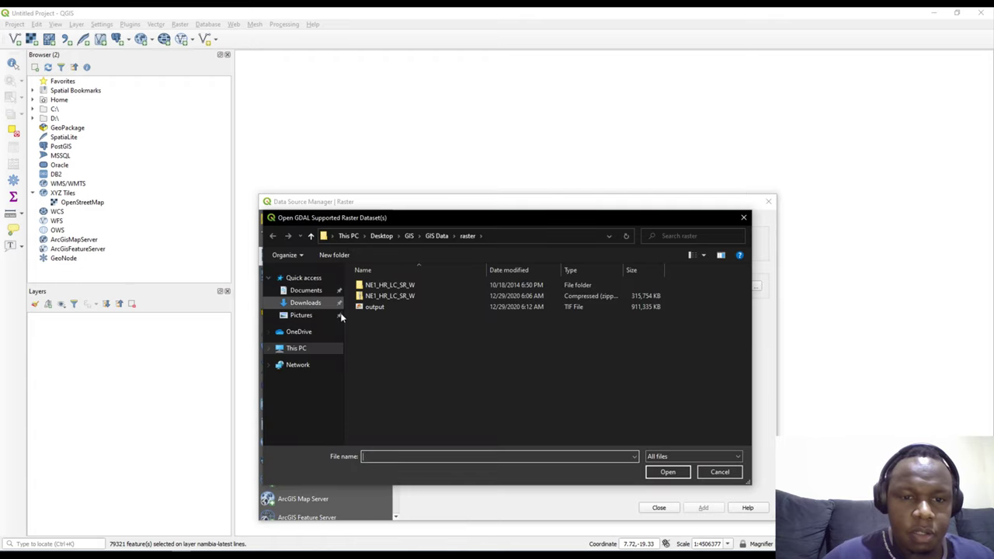
double_click(396, 285)
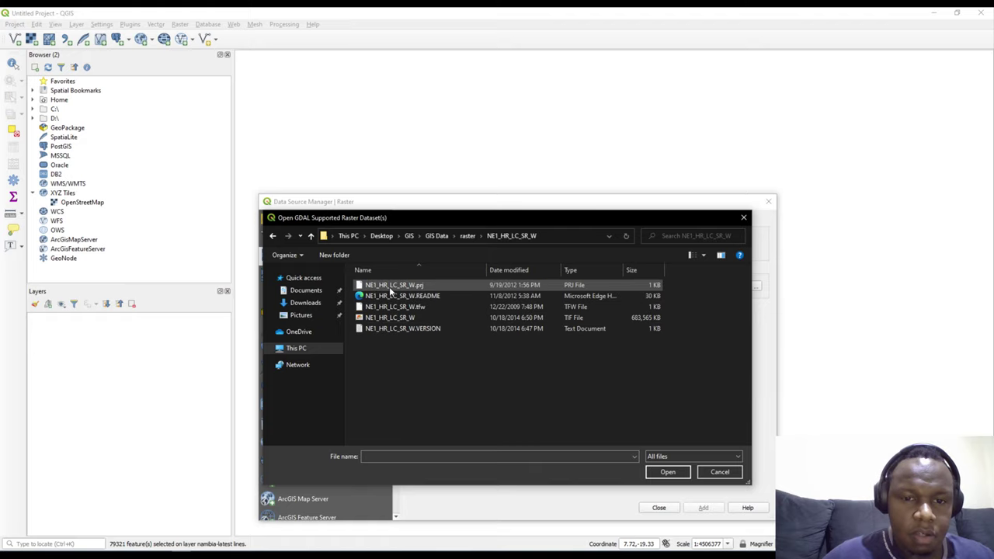
click(434, 318)
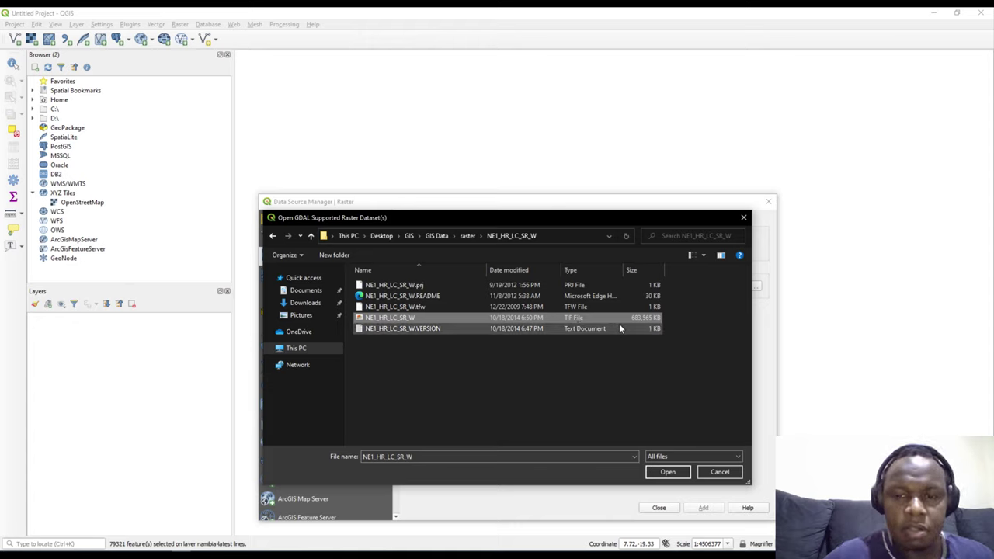
click(668, 473)
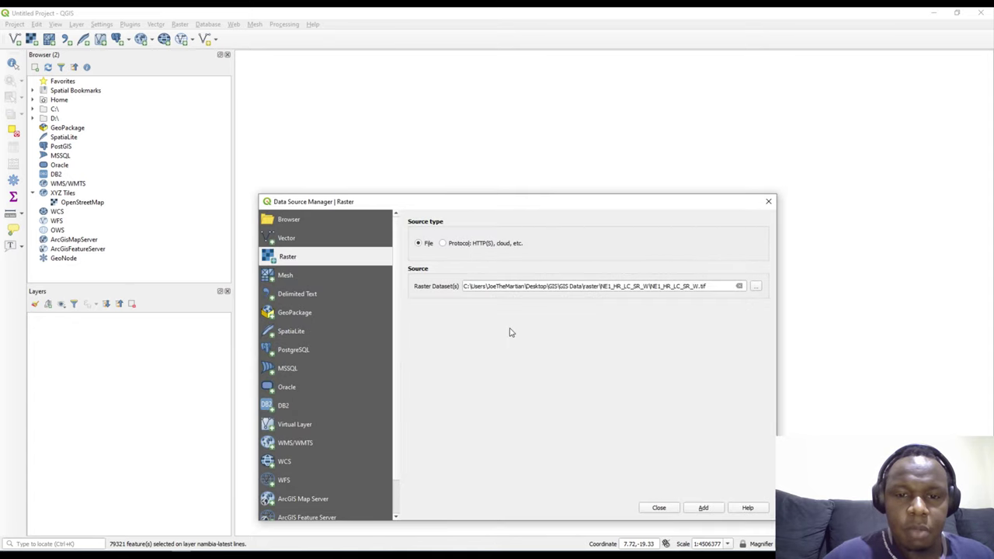
click(703, 508)
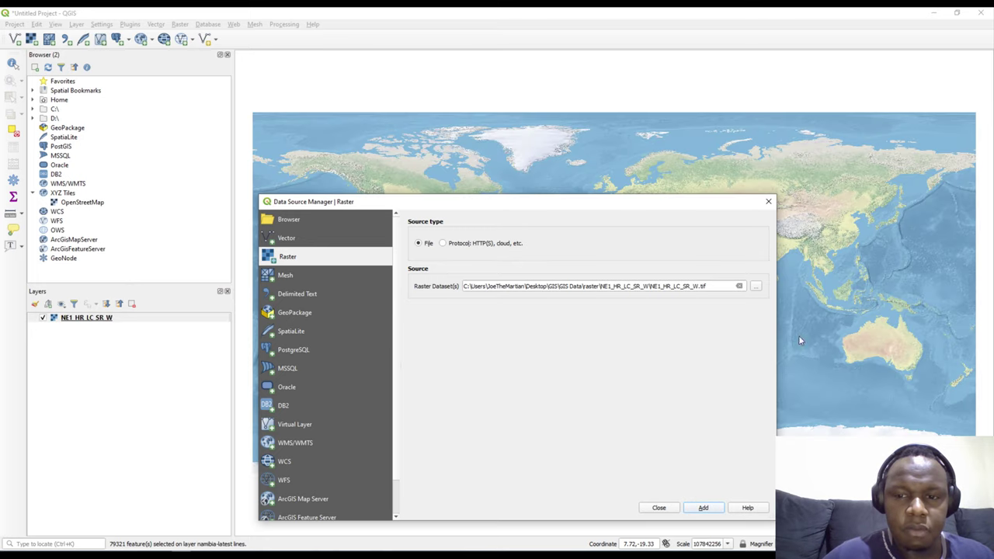
click(657, 507)
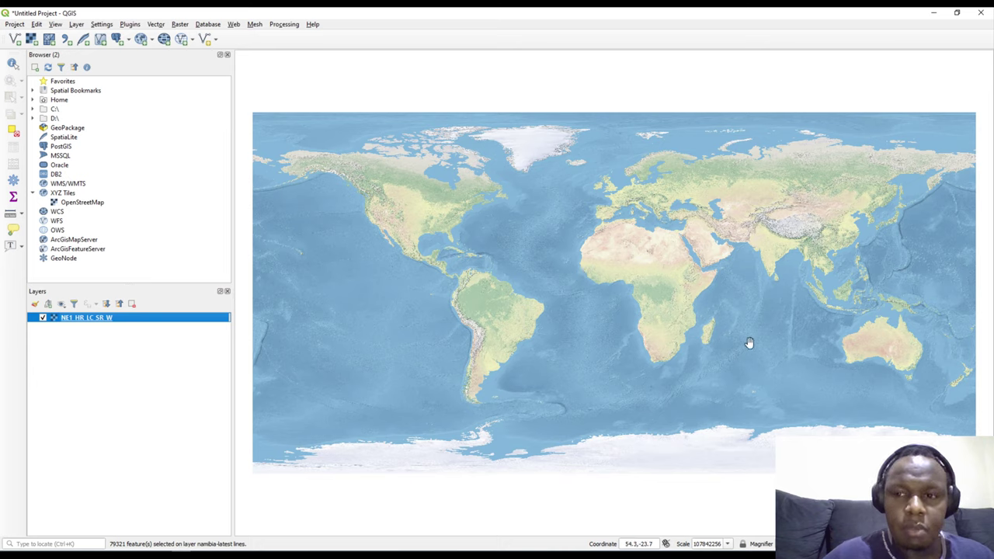
- Examine the NE1_HR_LC_SR_W raster's land cover and relief across Africa, the Middle East and Asia
click(91, 347)
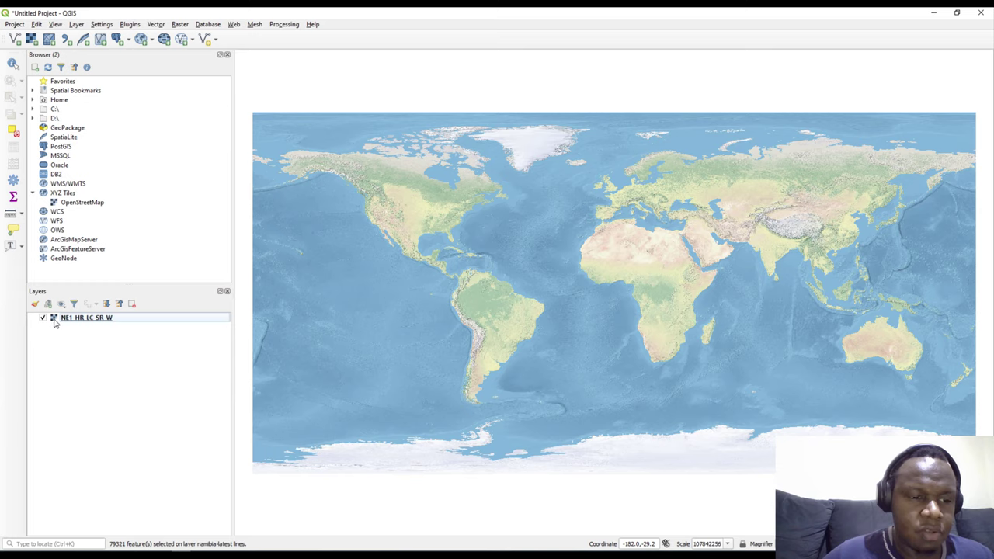
click(55, 321)
click(65, 342)
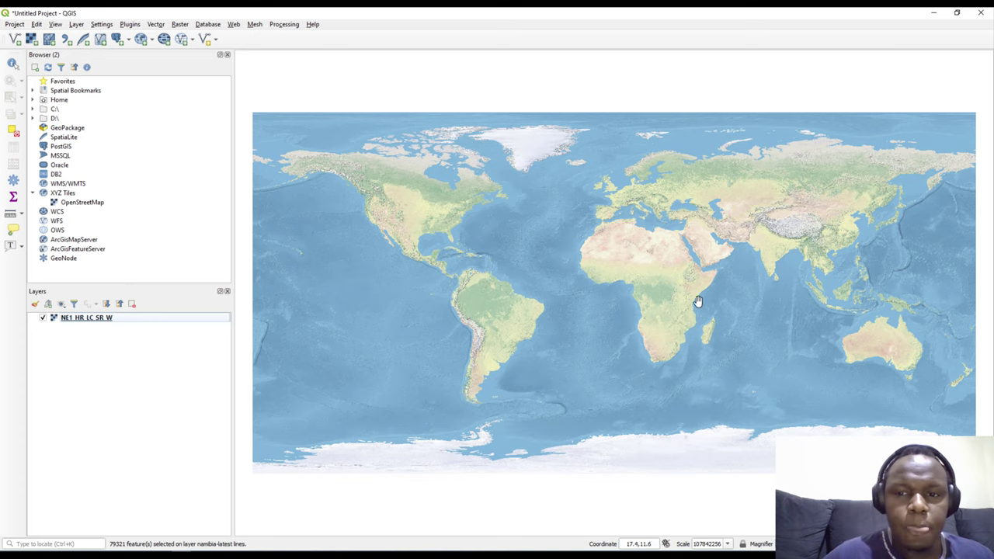
scroll(685, 326, up, 5)
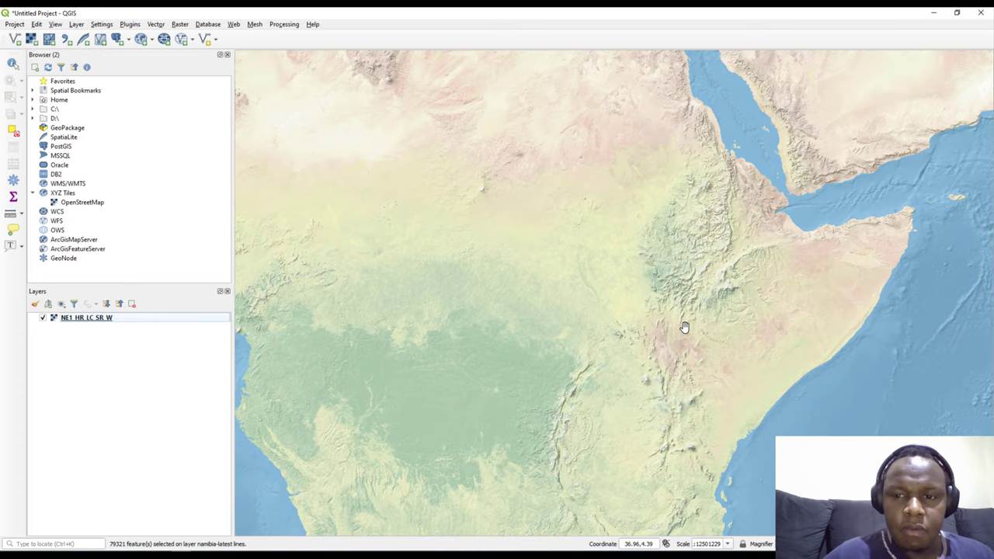
scroll(685, 326, down, 3)
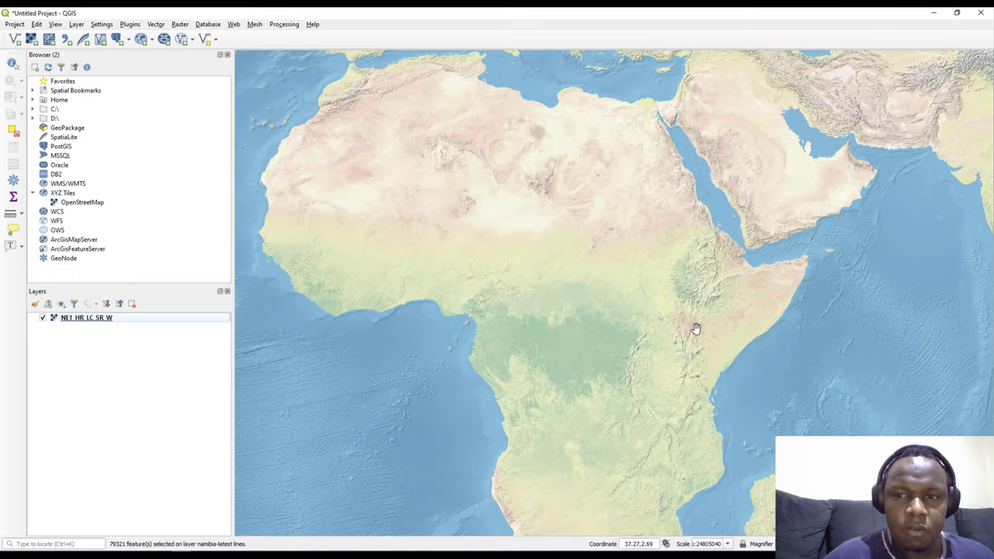
drag(696, 329, 528, 381)
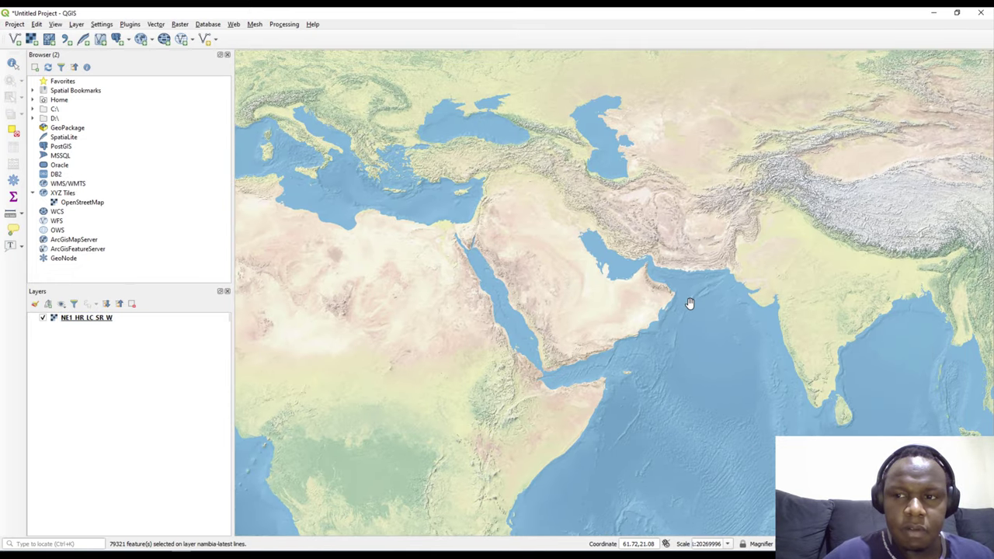
scroll(687, 304, down, 1)
drag(738, 243, 510, 297)
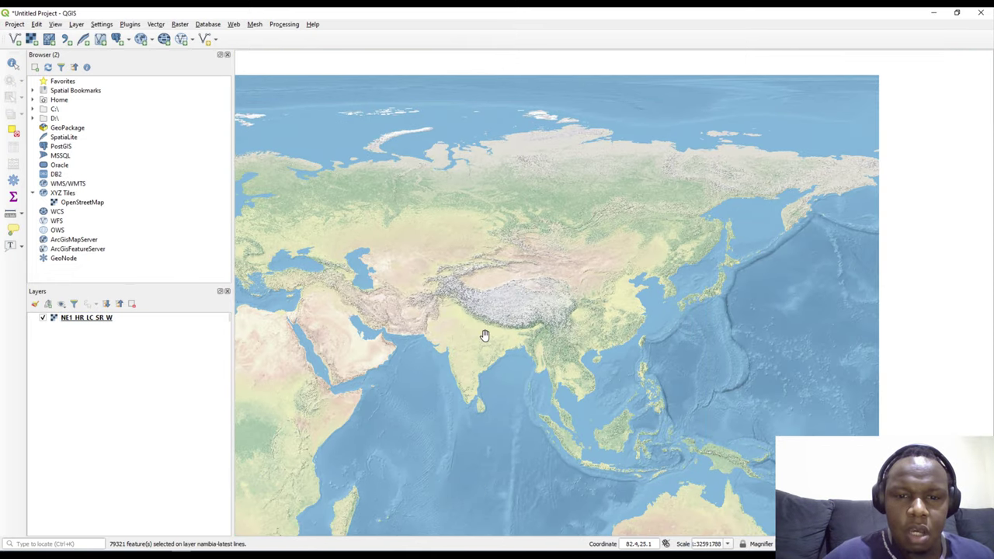
scroll(484, 337, up, 1)
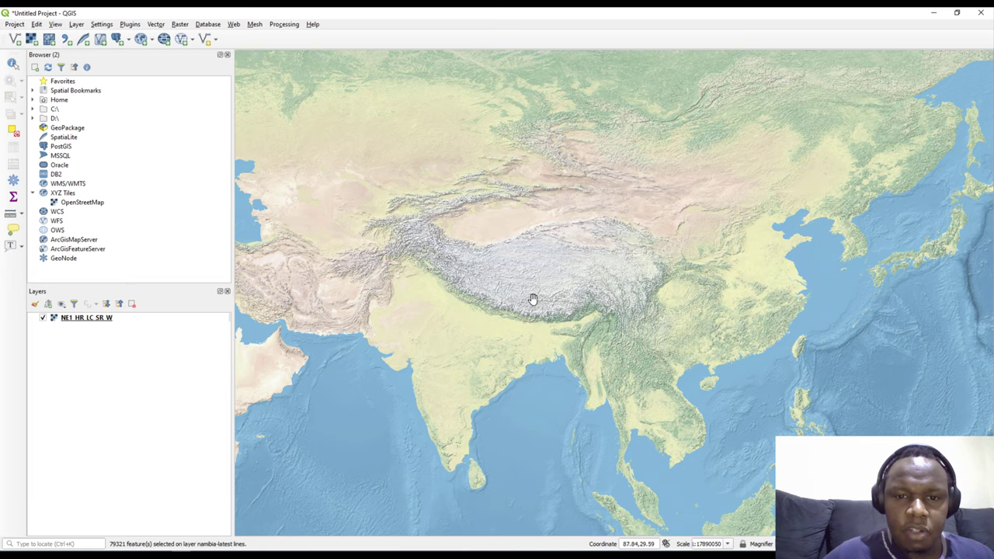
scroll(514, 311, down, 1)
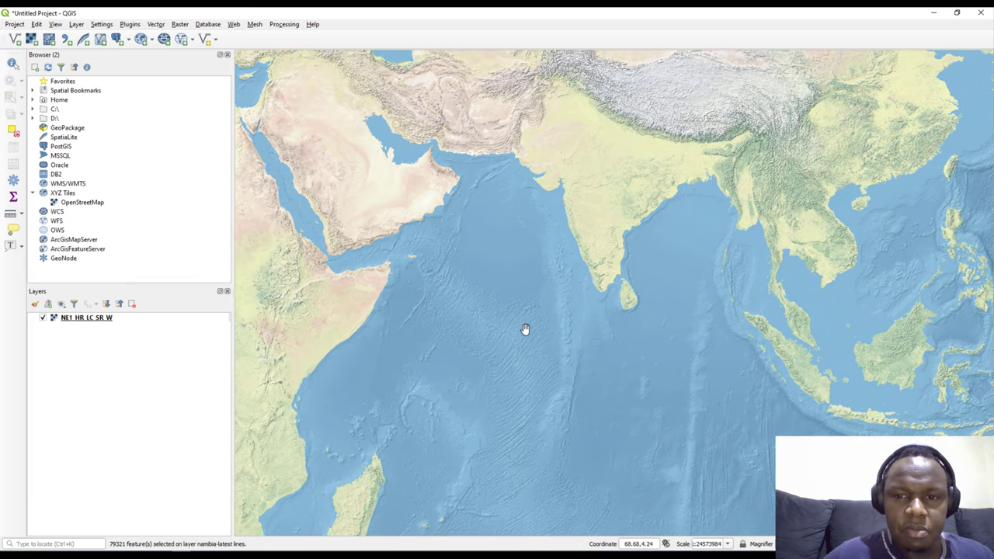
- Examine the raster's land cover and relief across southern Africa, Madagascar and North Africa
drag(525, 329, 661, 112)
drag(597, 271, 639, 211)
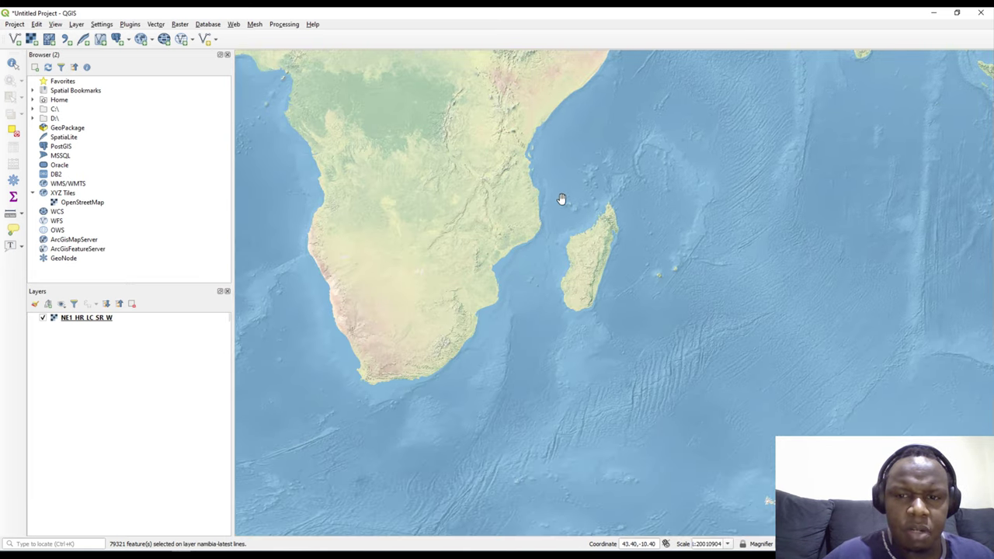
drag(561, 200, 539, 349)
drag(543, 229, 528, 306)
drag(516, 217, 514, 305)
drag(453, 270, 636, 359)
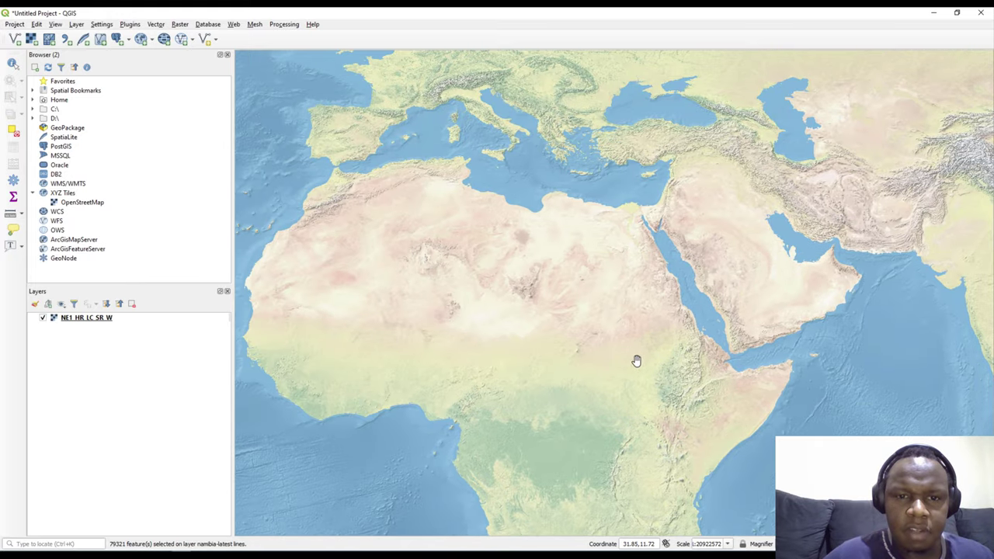
scroll(593, 340, down, 3)
- Inspect the raster's mountain relief and ice cover along western North America, Alaska, Greenland and Iceland at different scales
scroll(505, 271, up, 9)
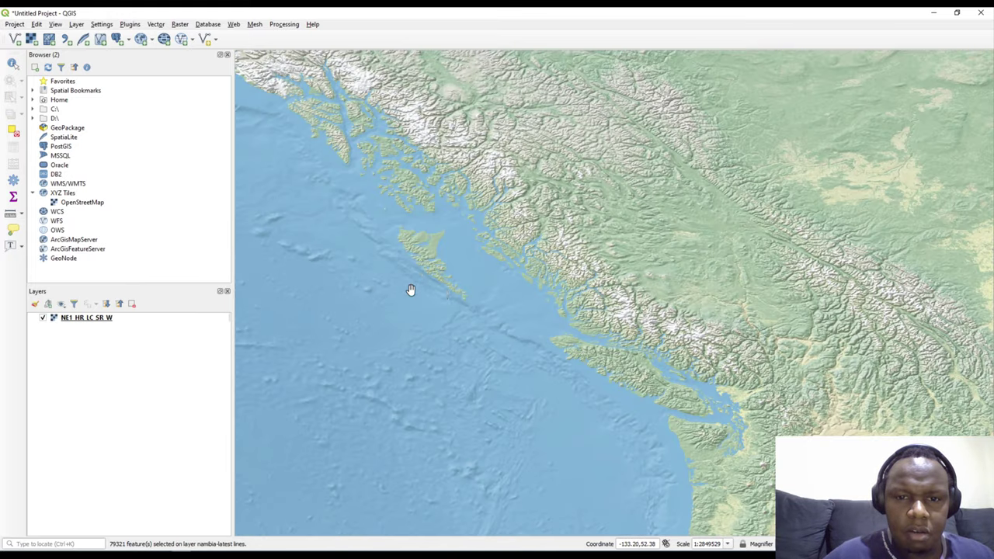
scroll(439, 363, down, 4)
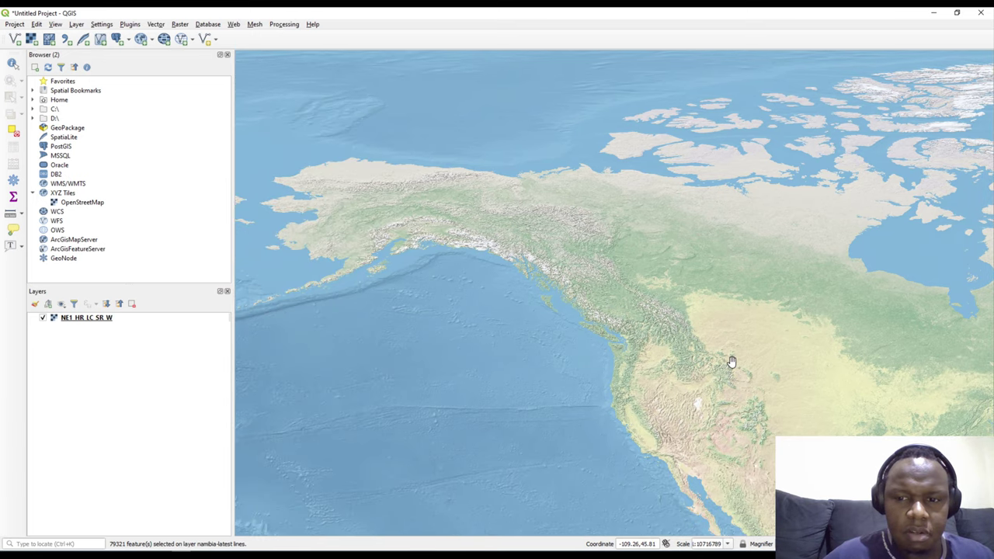
drag(731, 362, 621, 266)
scroll(621, 267, down, 1)
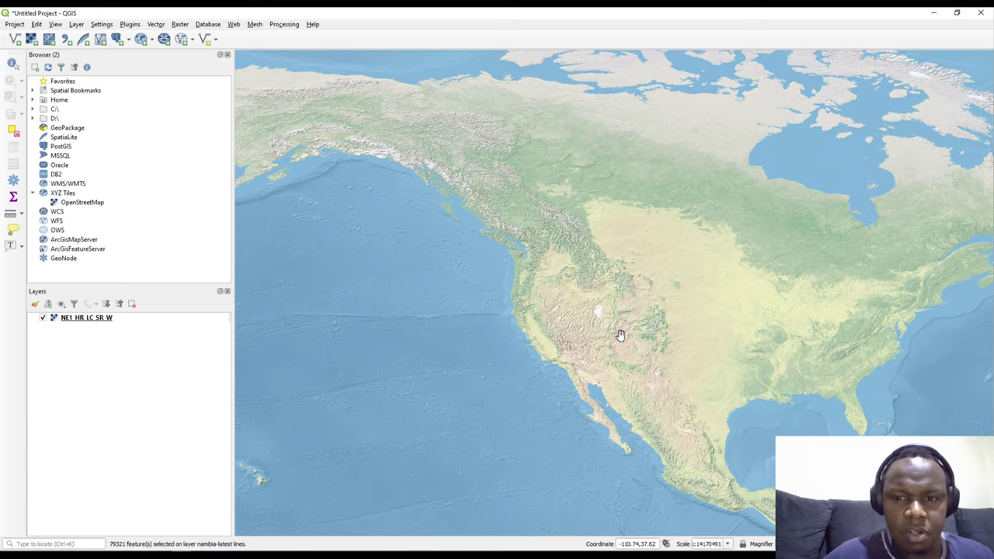
scroll(524, 219, up, 3)
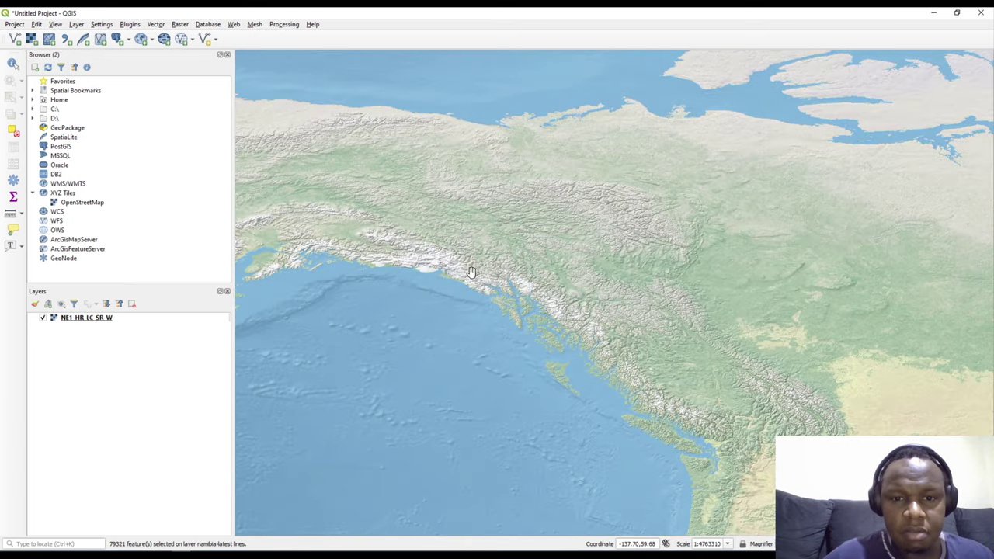
scroll(470, 273, up, 1)
scroll(623, 264, down, 2)
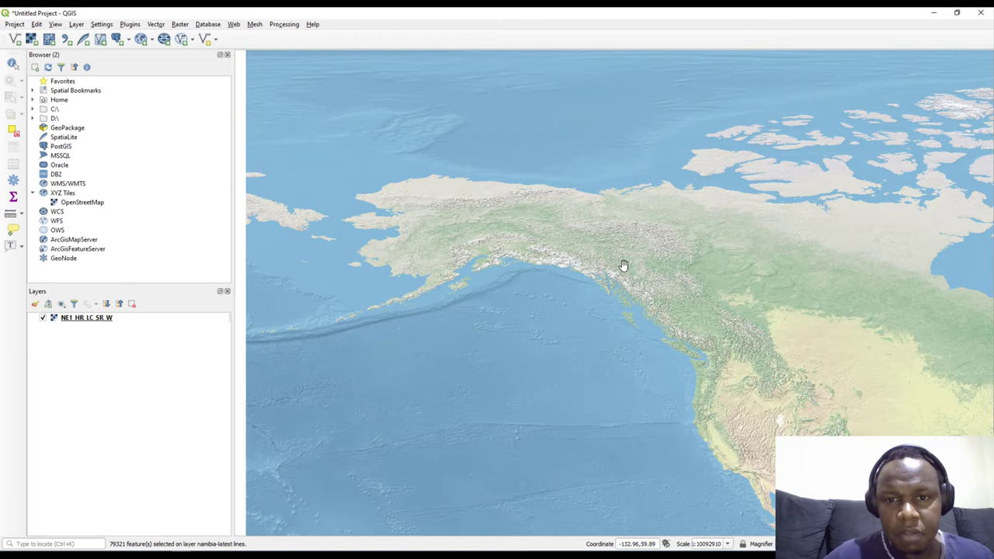
scroll(401, 195, down, 2)
scroll(550, 238, up, 2)
drag(550, 237, 502, 392)
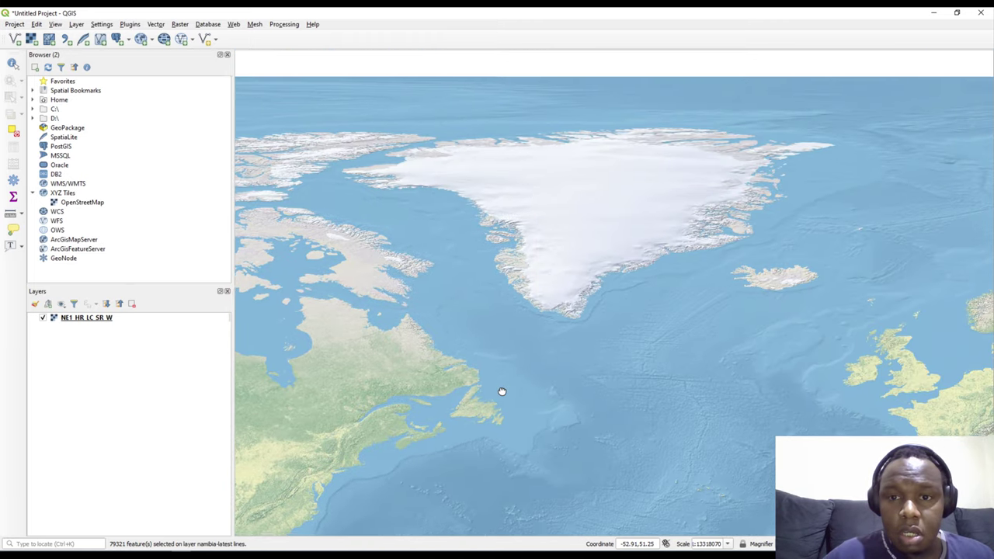
scroll(571, 261, up, 1)
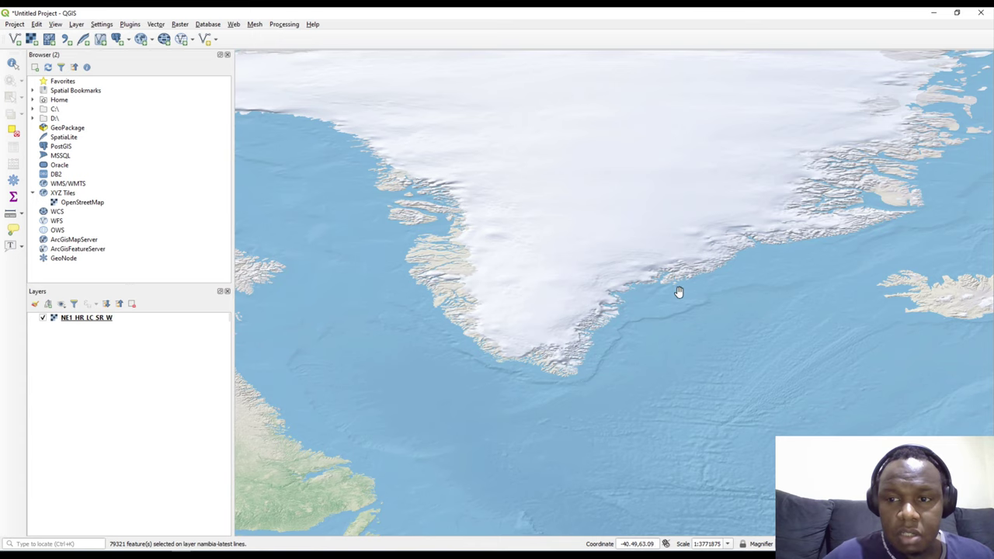
drag(659, 434, 485, 337)
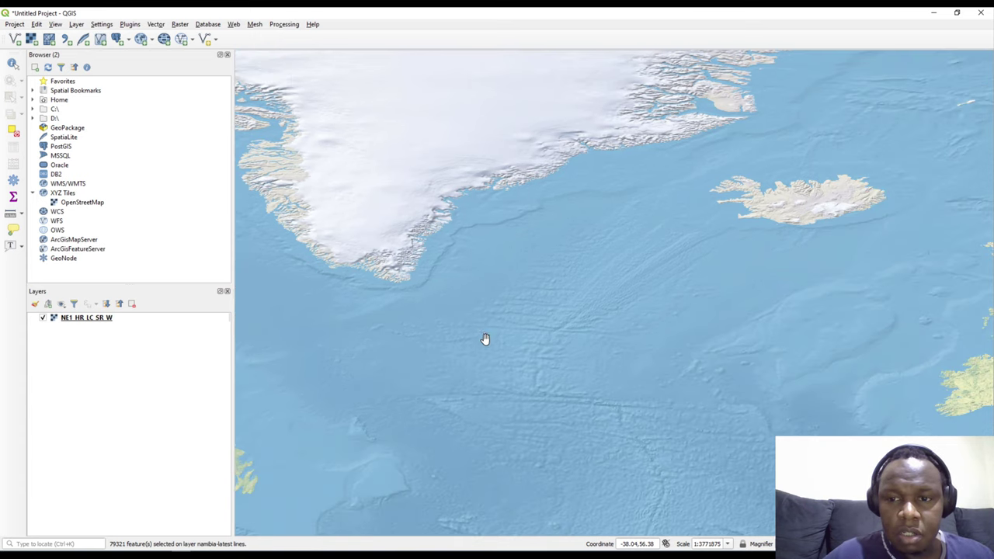
- Compare the raster's terrain relief over the Tibetan Plateau with that of the Ethiopian Highlands and Horn of Africa
scroll(485, 336, down, 6)
scroll(487, 326, up, 3)
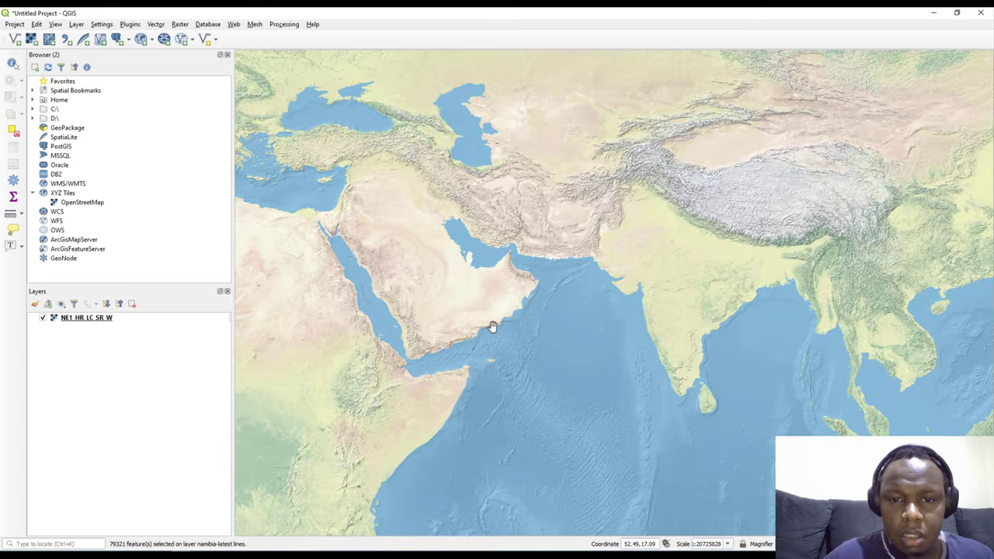
scroll(701, 266, up, 3)
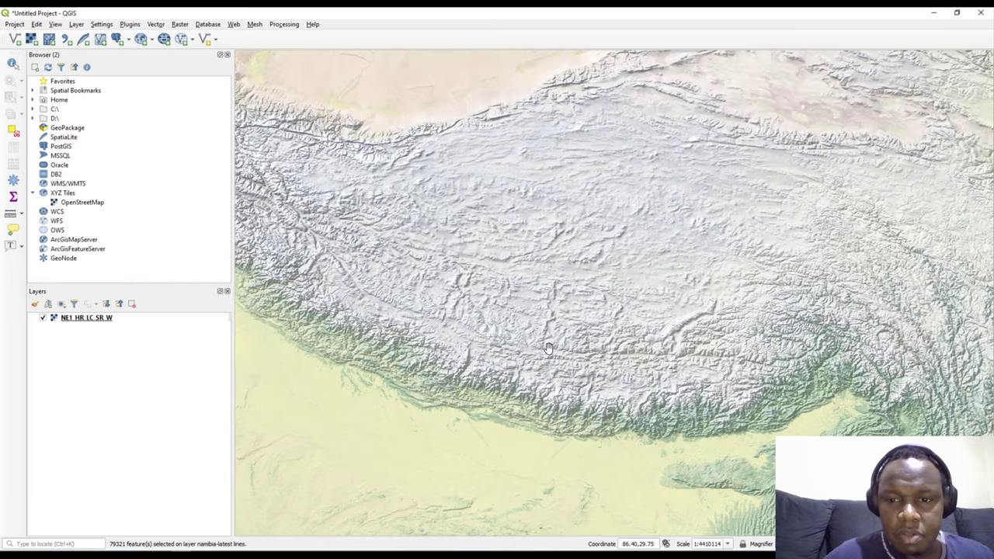
scroll(546, 348, down, 3)
scroll(450, 293, up, 5)
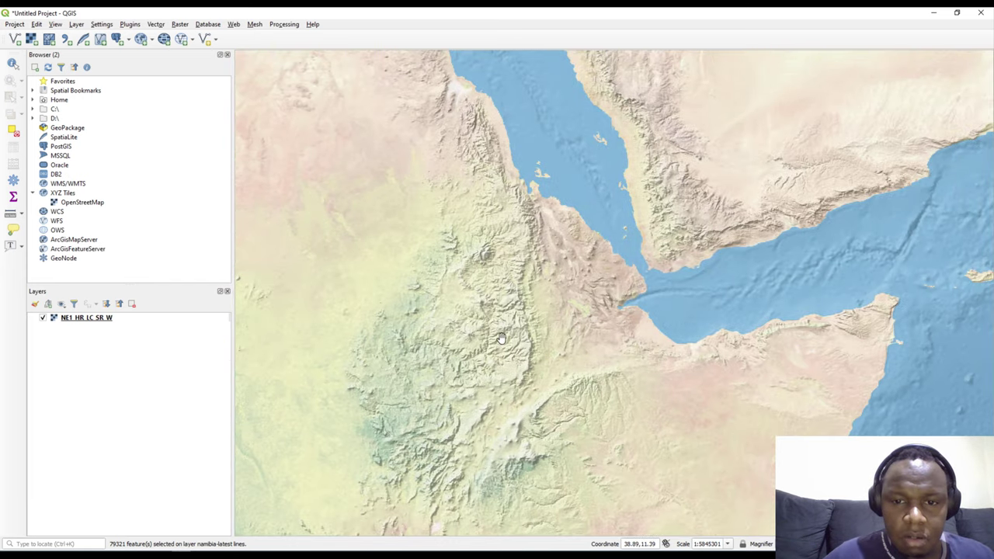
drag(501, 338, 563, 136)
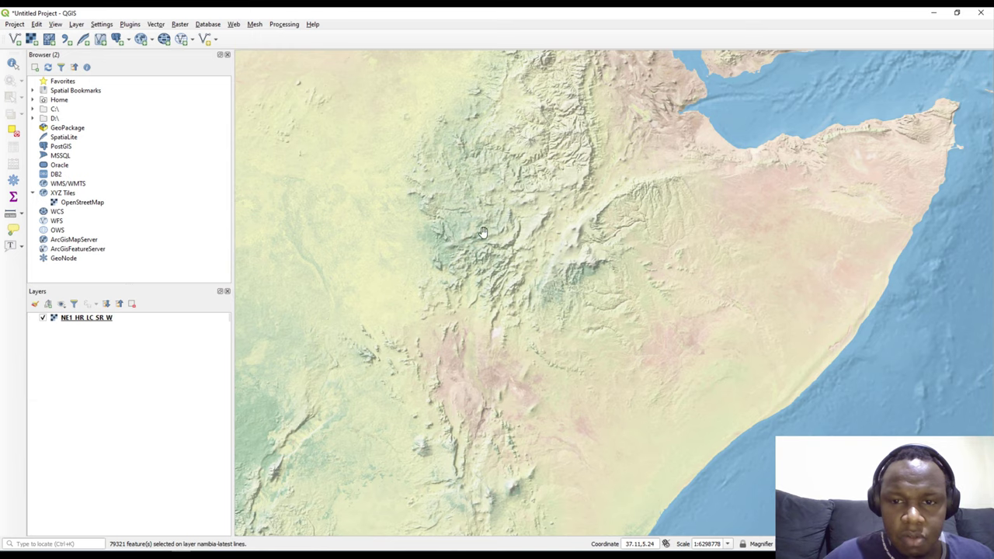
scroll(514, 438, down, 2)
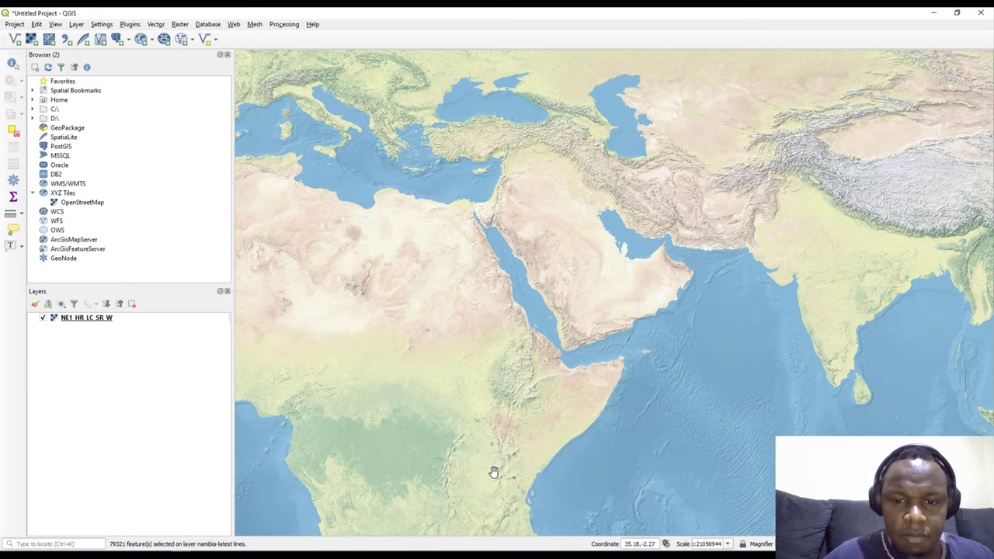
scroll(539, 289, up, 2)
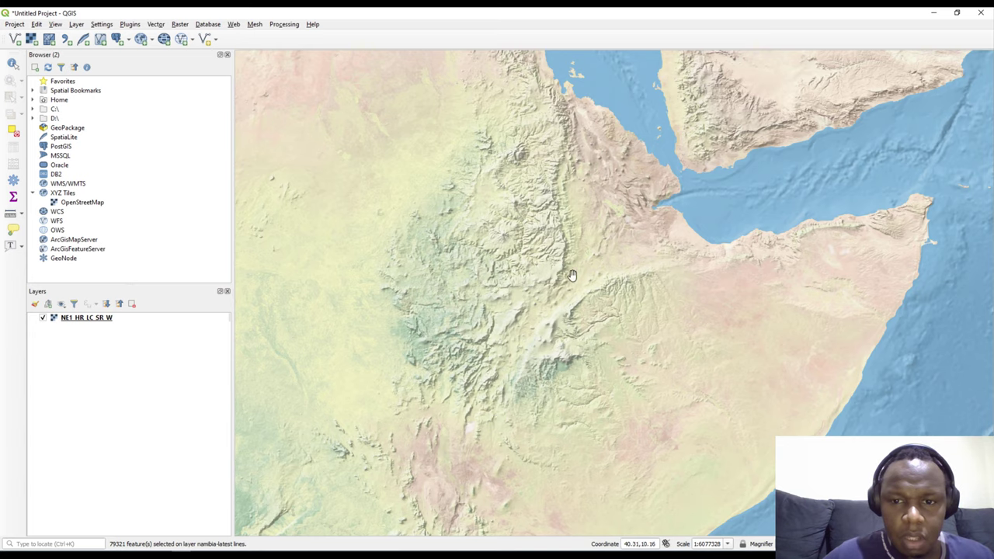
- Inspect the raster's detail along the coast and mountains of southern Africa, ending on a view of the wider continent
scroll(533, 300, down, 1)
drag(520, 377, 535, 208)
drag(528, 312, 561, 262)
drag(505, 336, 532, 298)
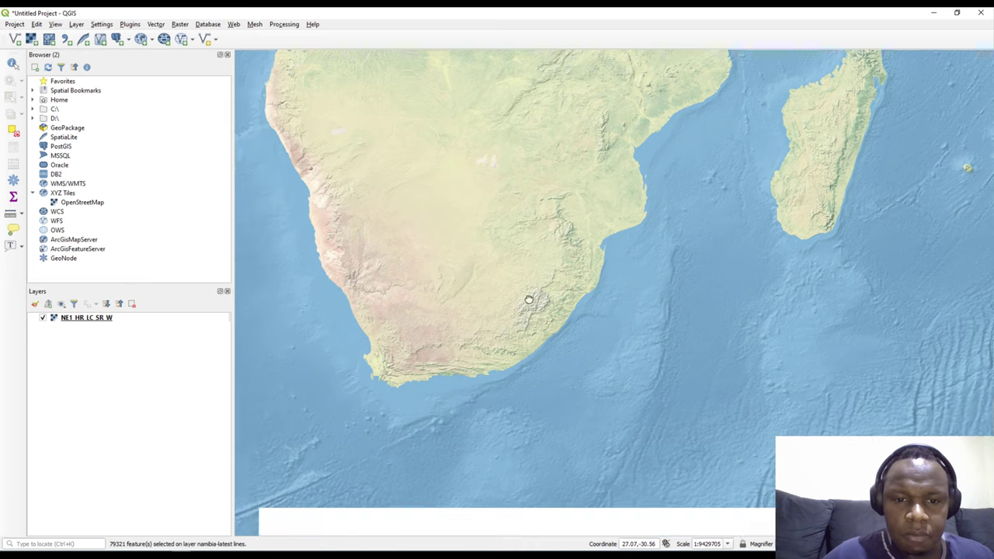
scroll(559, 282, up, 1)
scroll(557, 293, up, 1)
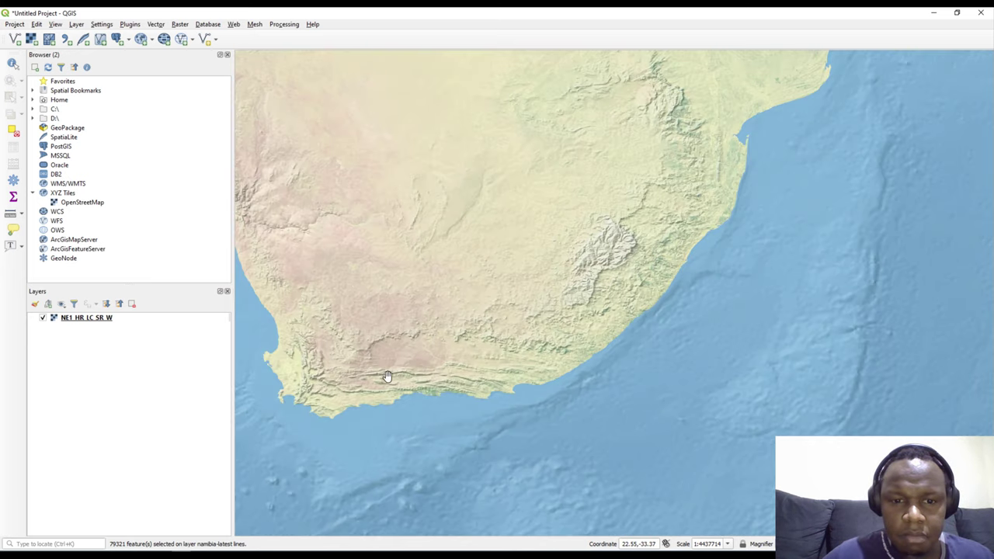
scroll(379, 326, down, 3)
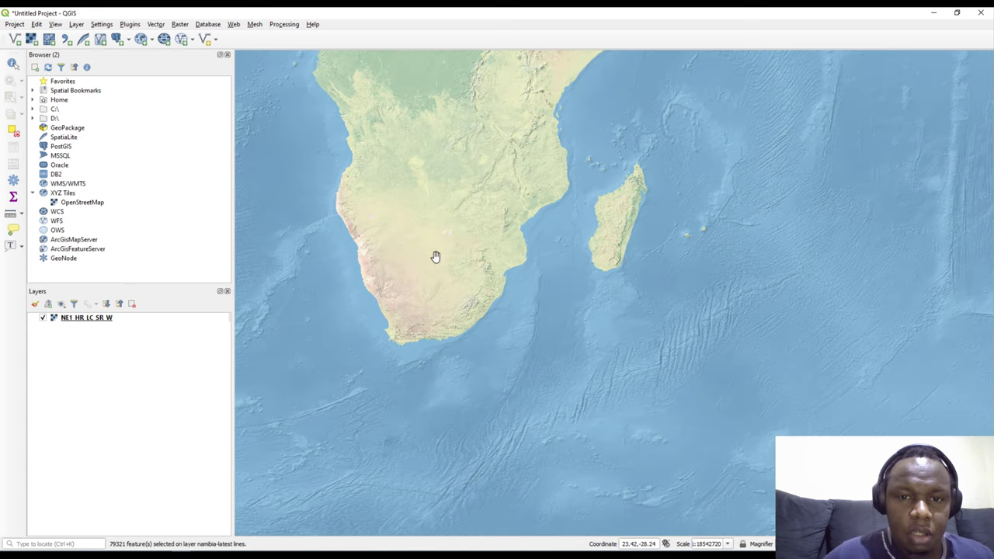
drag(437, 255, 438, 373)
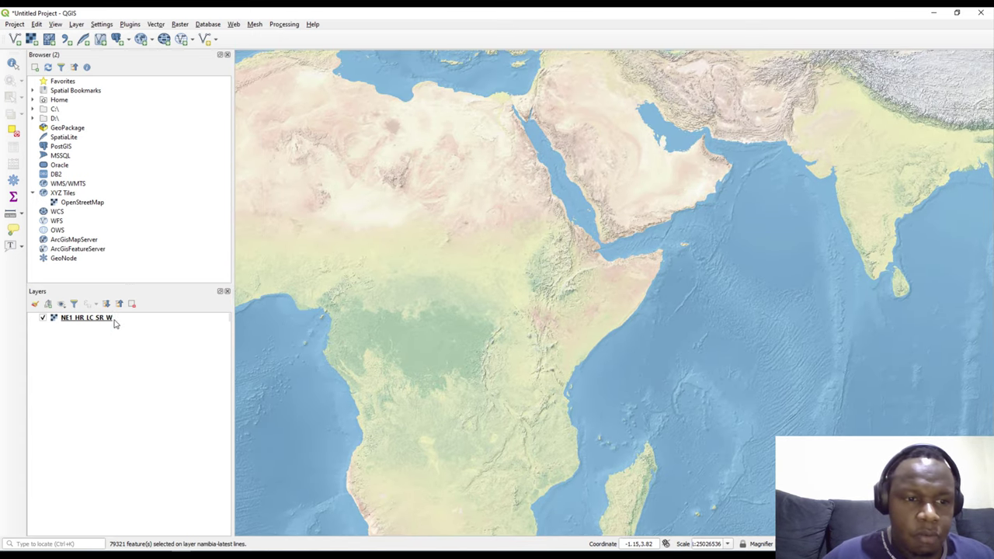
- Open the layer properties of NE1_HR_LC_SR_W and enlarge the dialog for easier reading
right_click(110, 317)
click(155, 479)
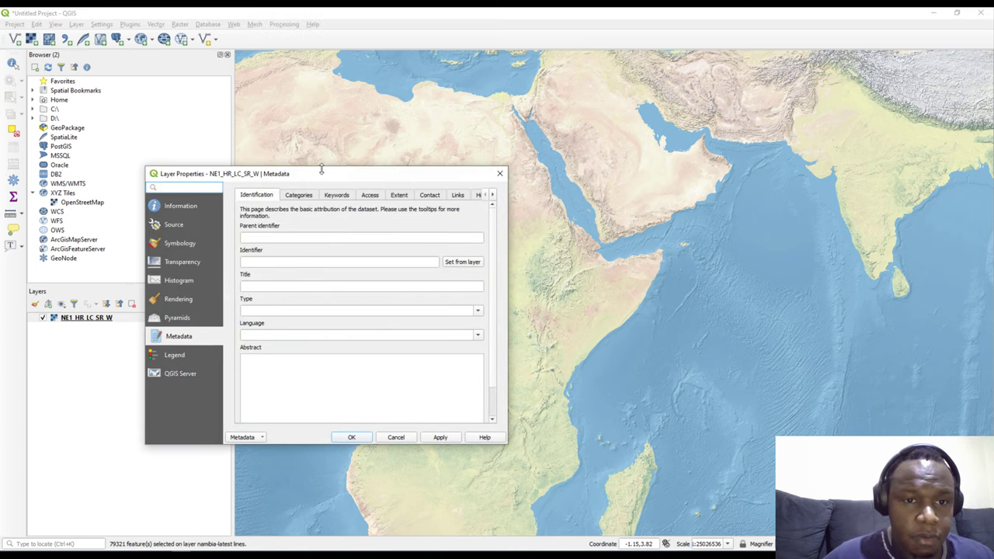
drag(321, 169, 344, 75)
drag(509, 197, 696, 197)
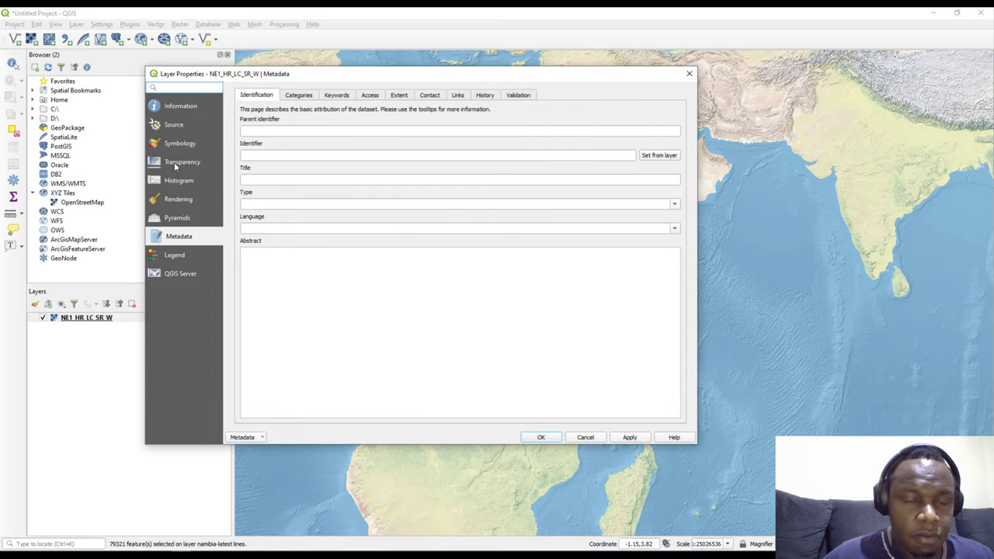
- Review the raster layer's provider information, including CRS, extent, data type, band statistics, pixel size and band list
click(184, 109)
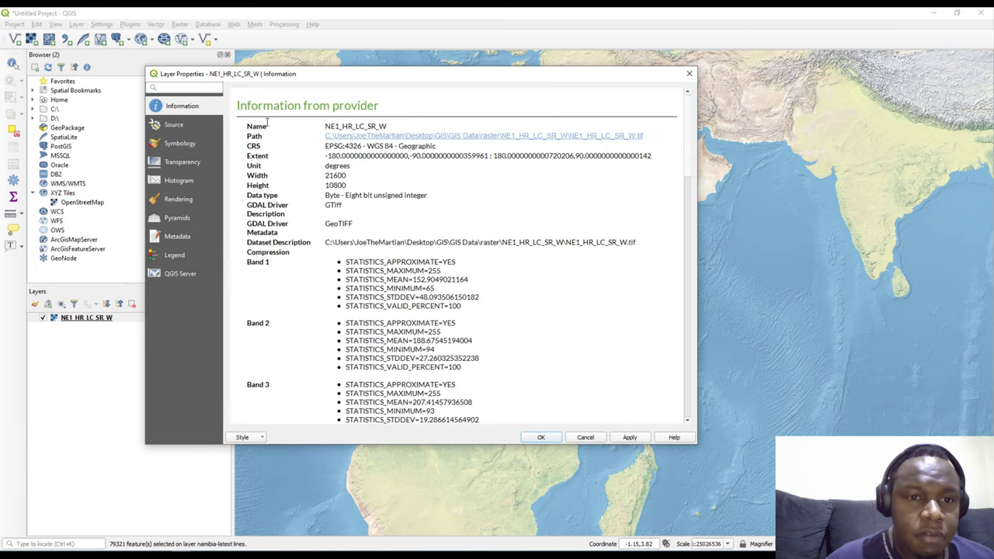
double_click(334, 205)
click(338, 223)
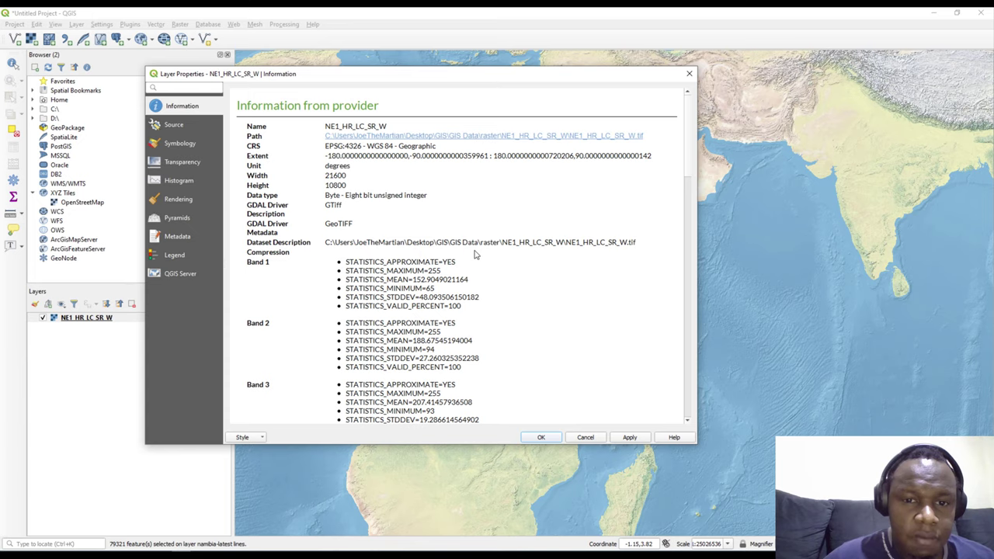
scroll(442, 241, down, 1)
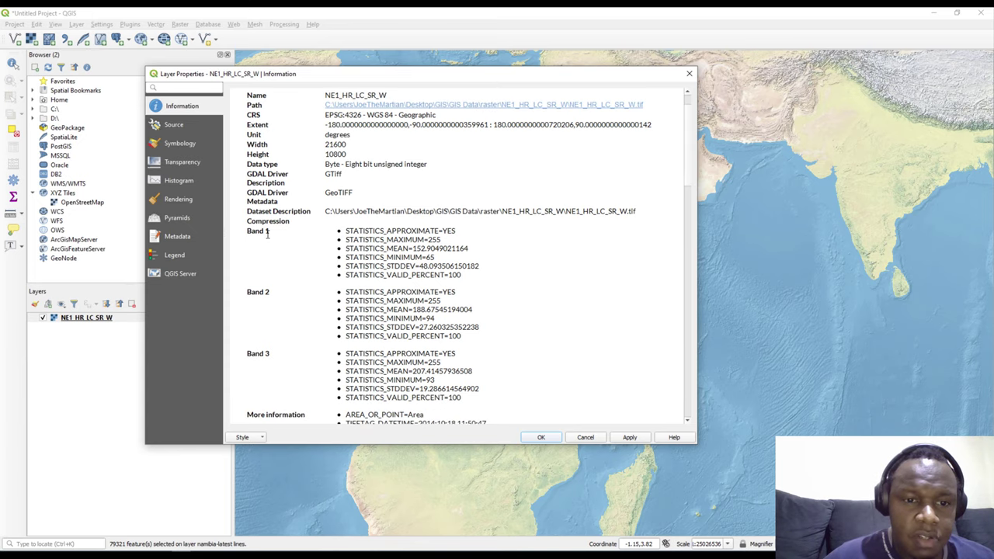
scroll(425, 273, down, 1)
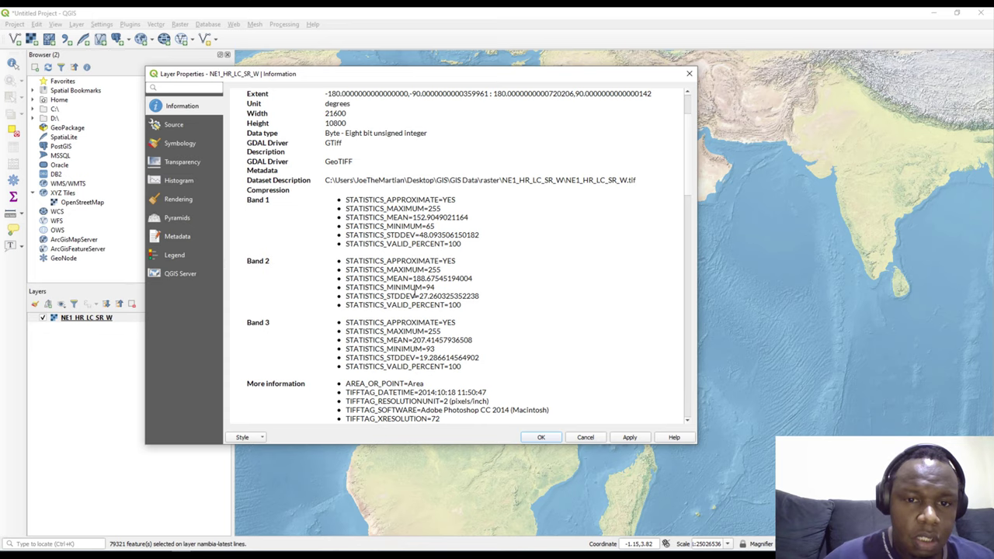
scroll(419, 291, down, 4)
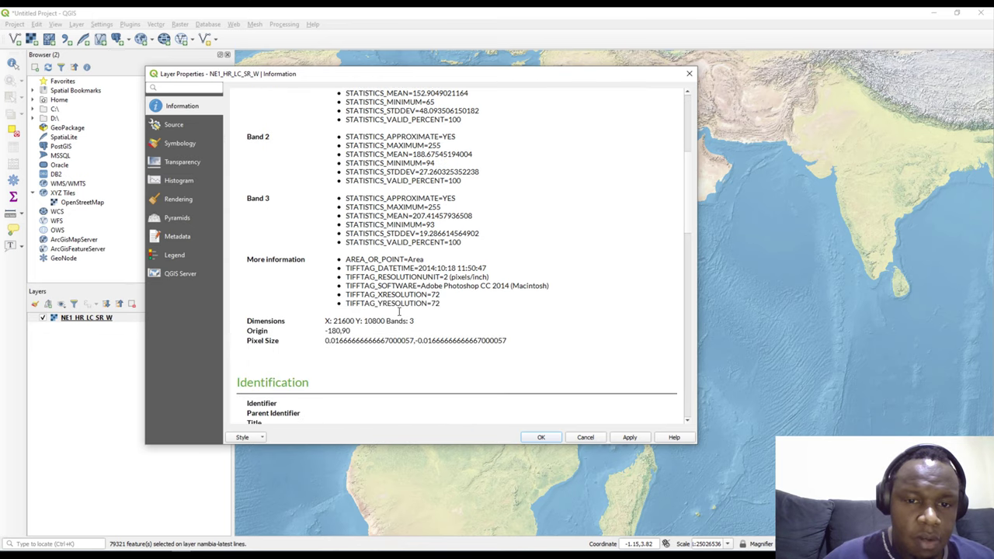
drag(346, 260, 410, 261)
click(421, 292)
scroll(412, 306, down, 8)
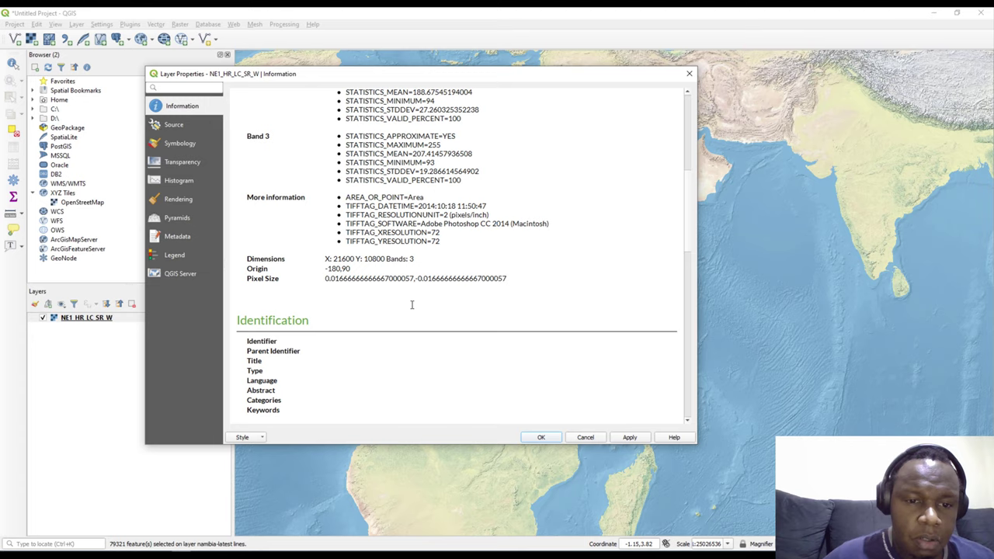
scroll(412, 308, down, 11)
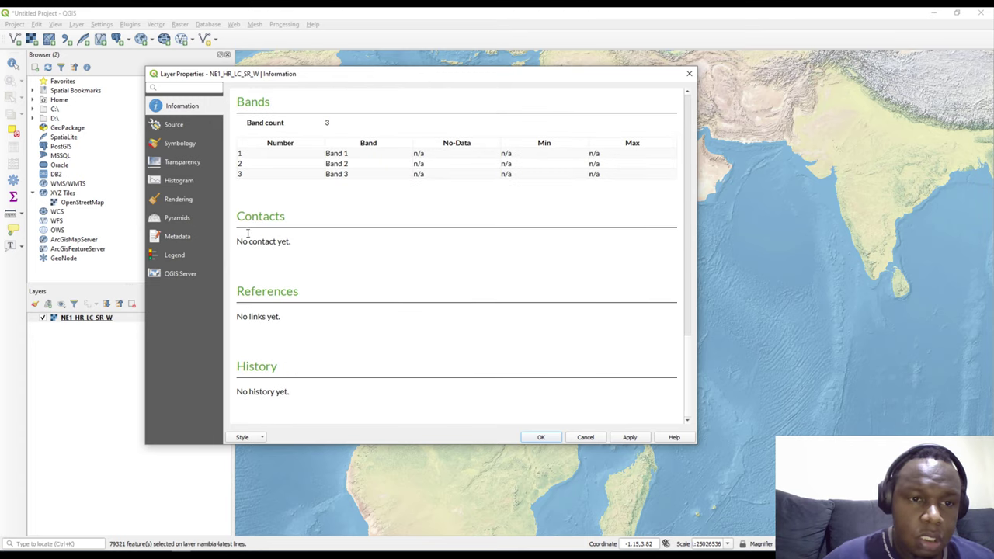
- Review the layer's source coordinate reference system and its multiband color symbology settings
click(175, 126)
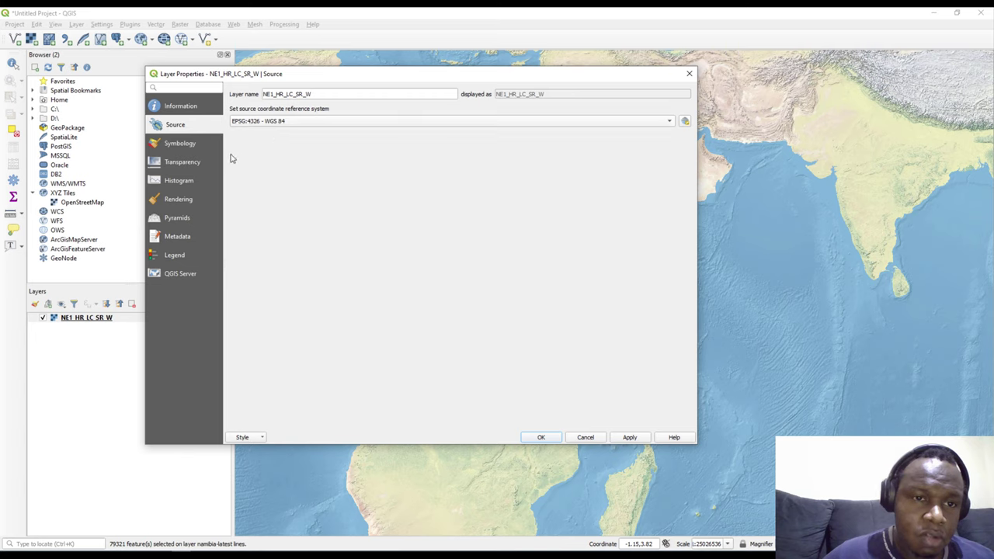
click(178, 145)
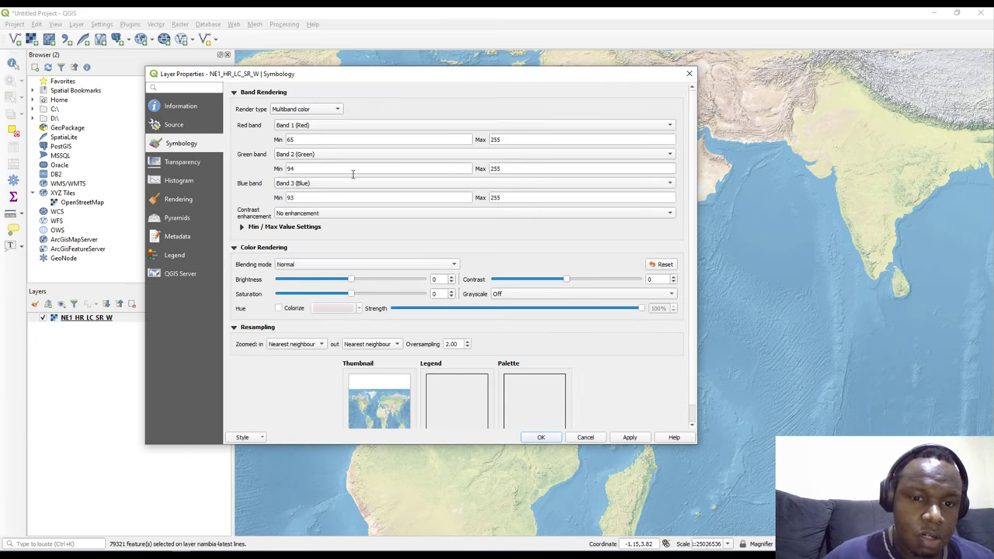
scroll(305, 264, down, 2)
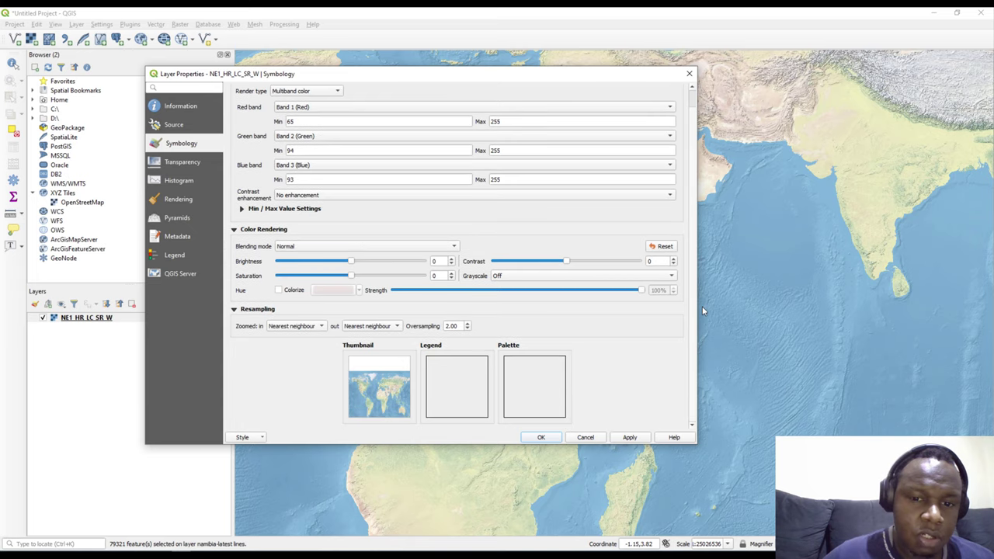
- Apply a global opacity of 53.9% to the raster layer, and restore it to 100%
click(190, 164)
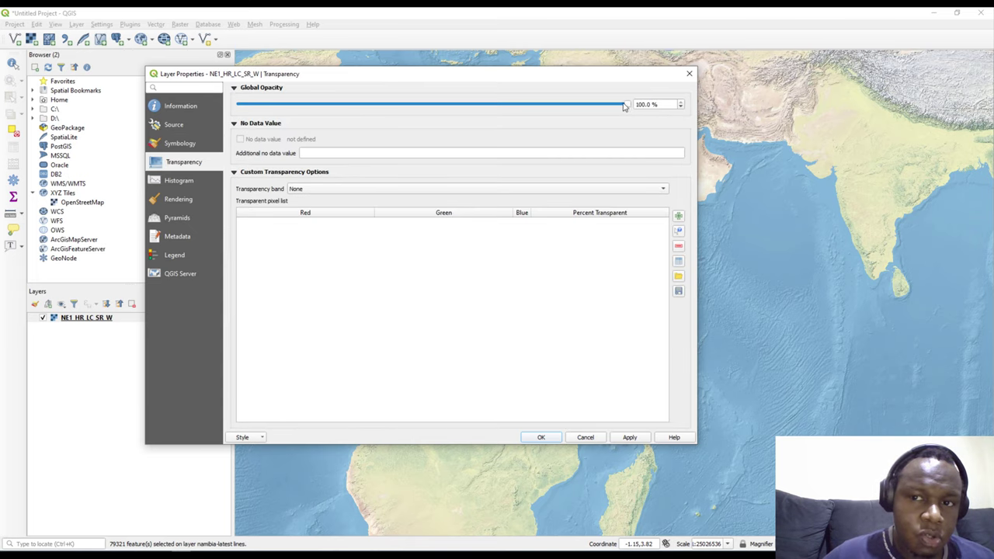
drag(625, 105, 449, 118)
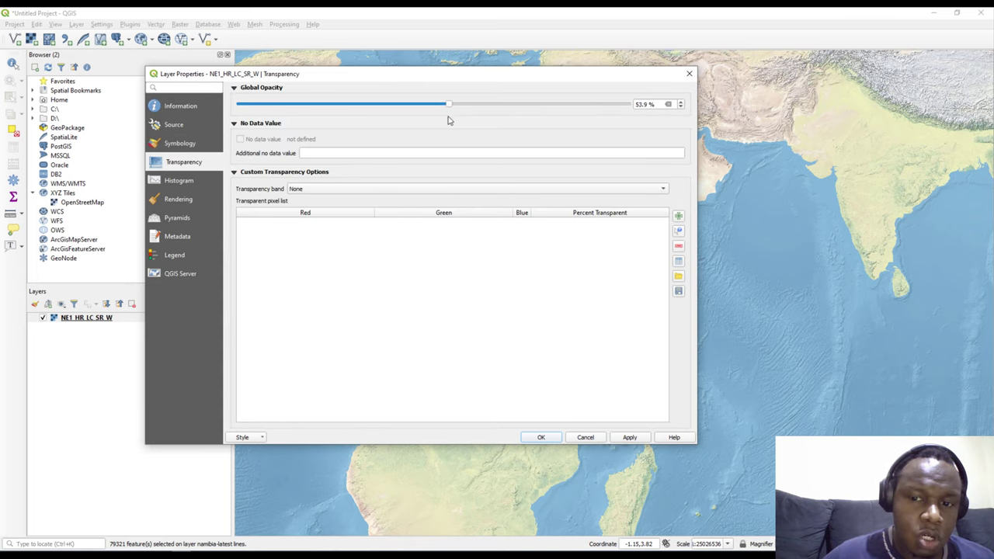
click(627, 438)
drag(448, 104, 659, 121)
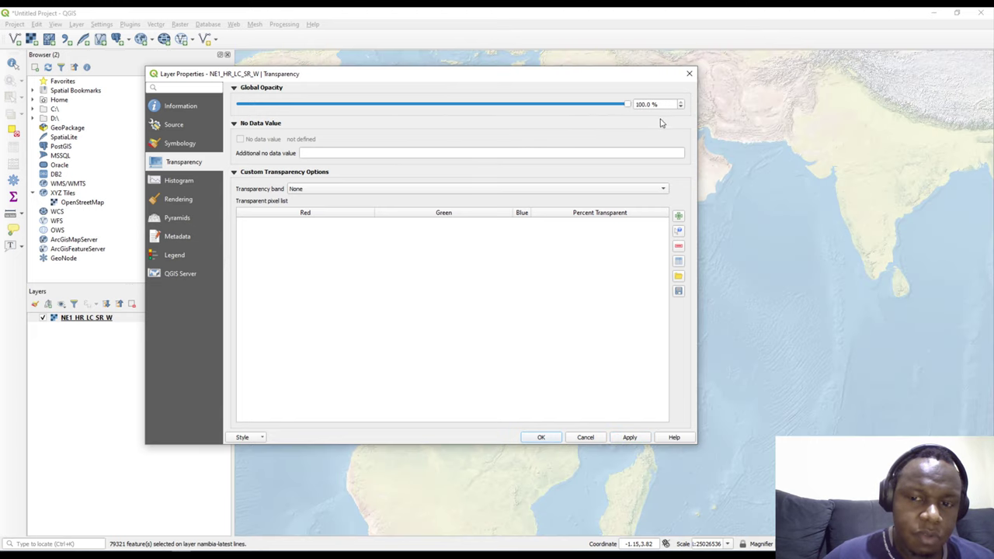
click(629, 437)
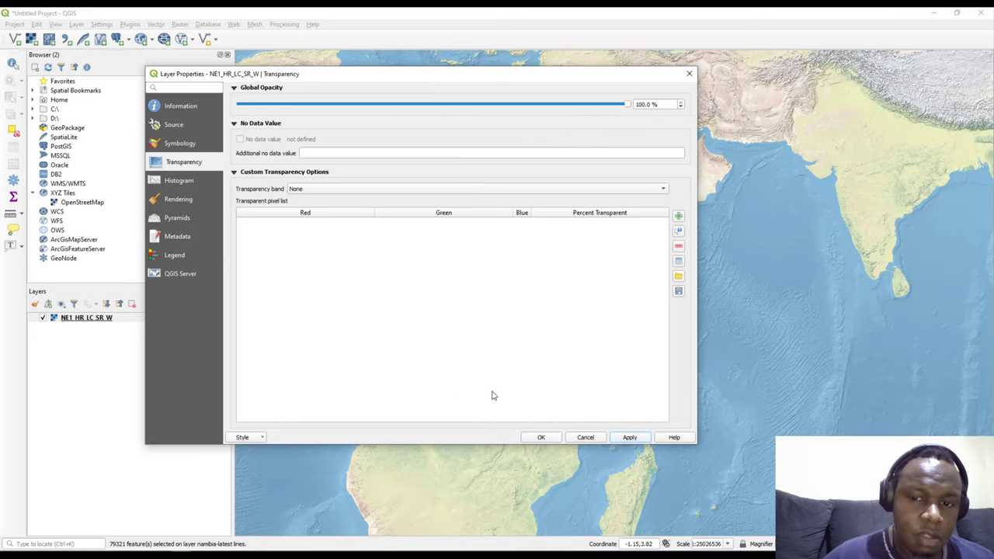
- Compute the raster histogram and choose Band 2 for the min/max style
click(187, 181)
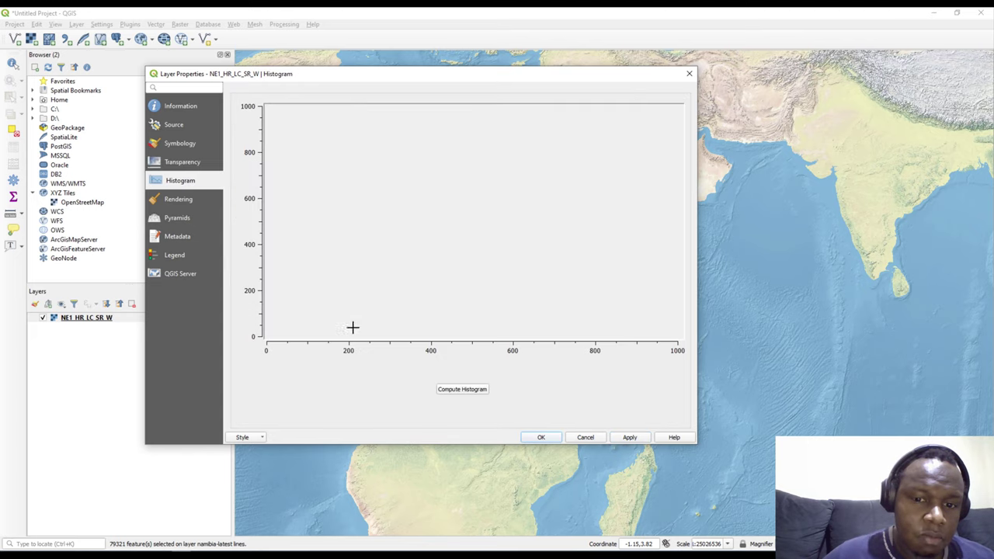
click(463, 392)
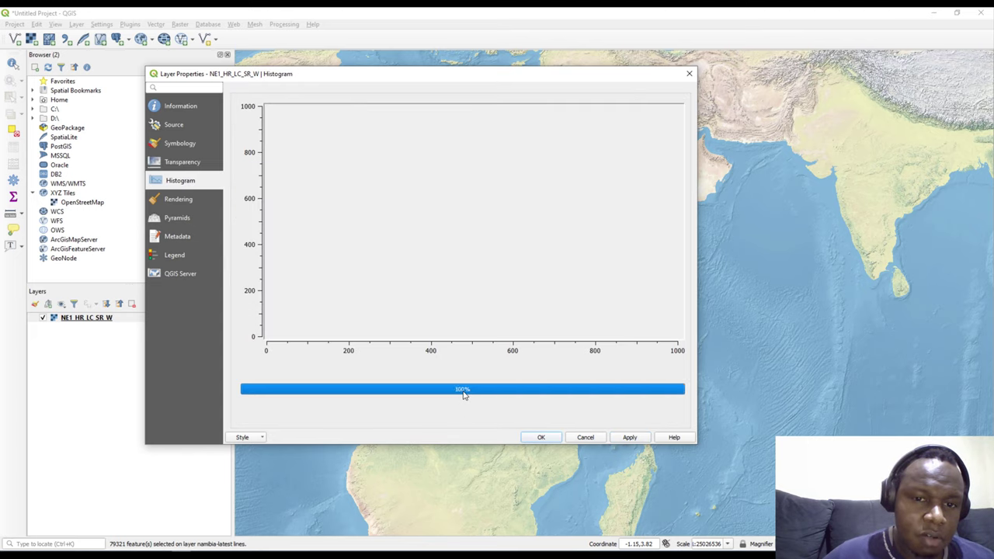
click(493, 382)
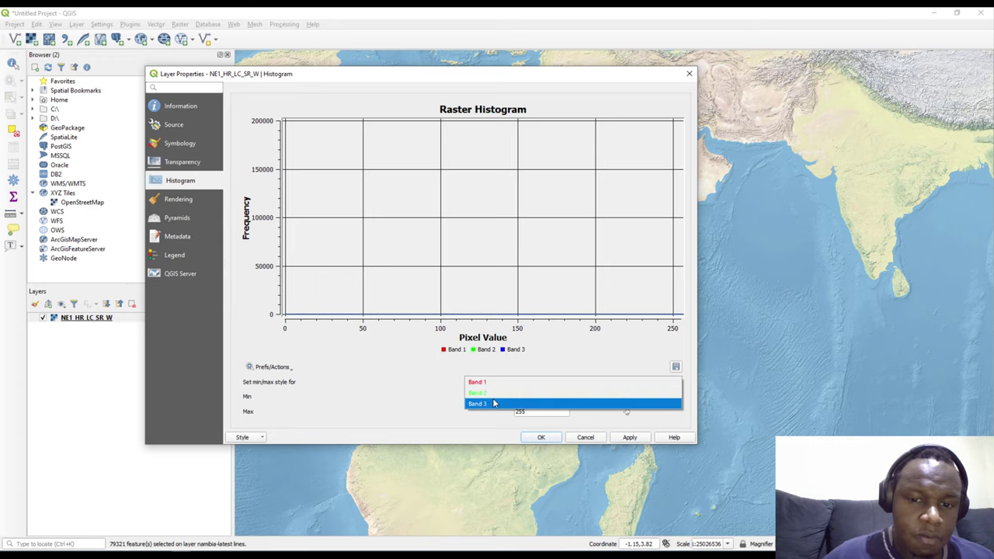
click(494, 402)
click(493, 383)
click(486, 373)
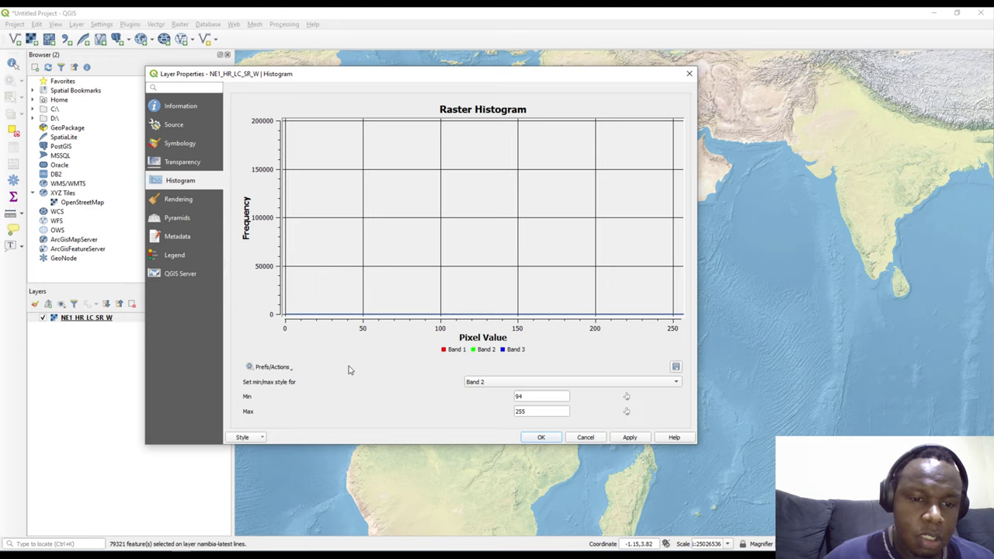
- View the layer's rendering settings and select all pyramid resolutions from 10800 x 5400 down to 84 x 42
click(195, 203)
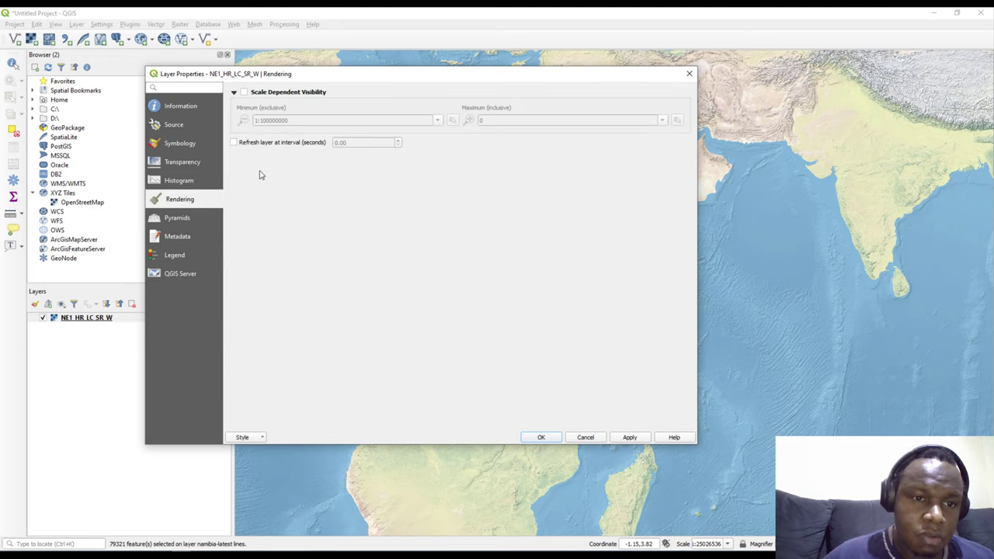
click(196, 218)
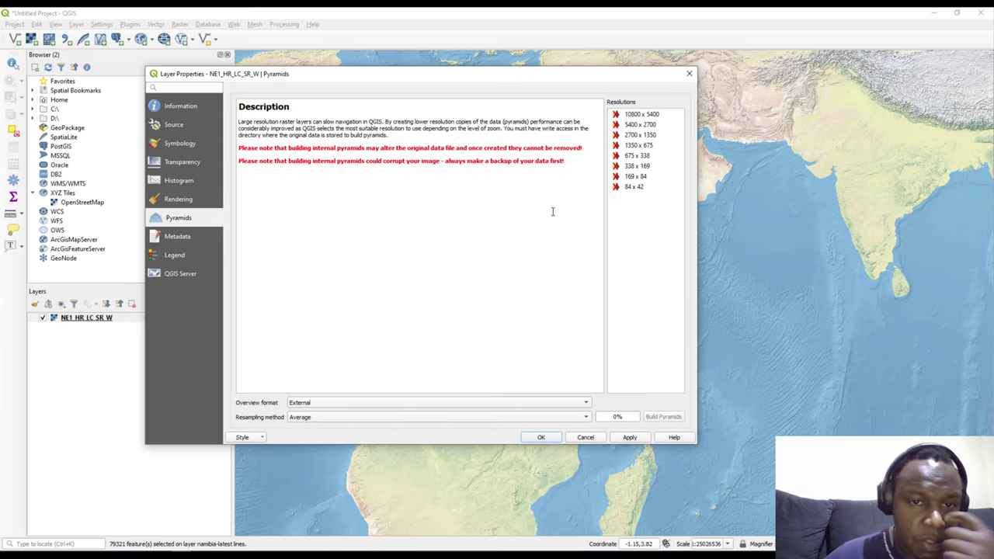
click(632, 187)
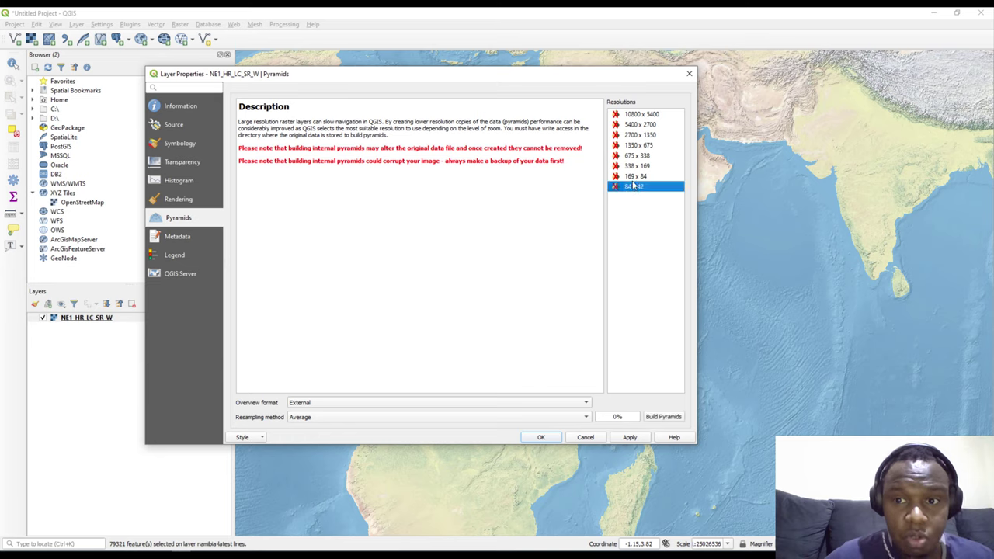
ctrl+click(634, 177)
ctrl+click(635, 177)
ctrl+click(635, 166)
ctrl+click(642, 136)
ctrl+click(642, 115)
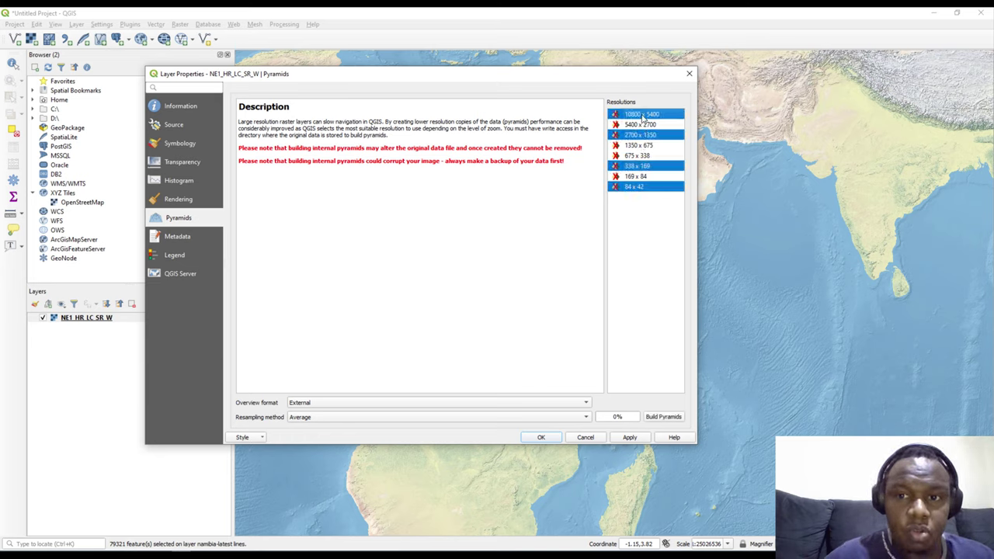
ctrl+click(641, 125)
ctrl+click(645, 145)
ctrl+click(644, 156)
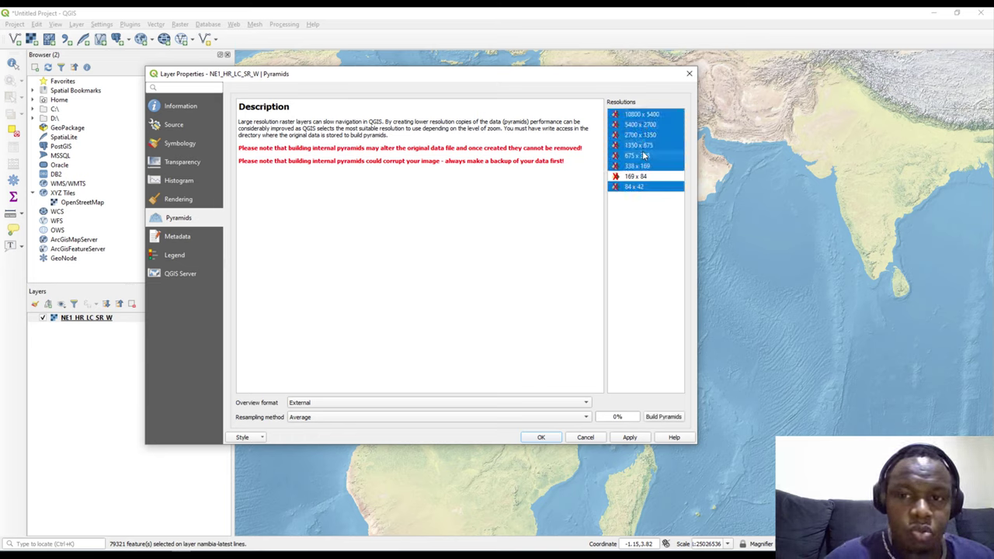
ctrl+click(641, 178)
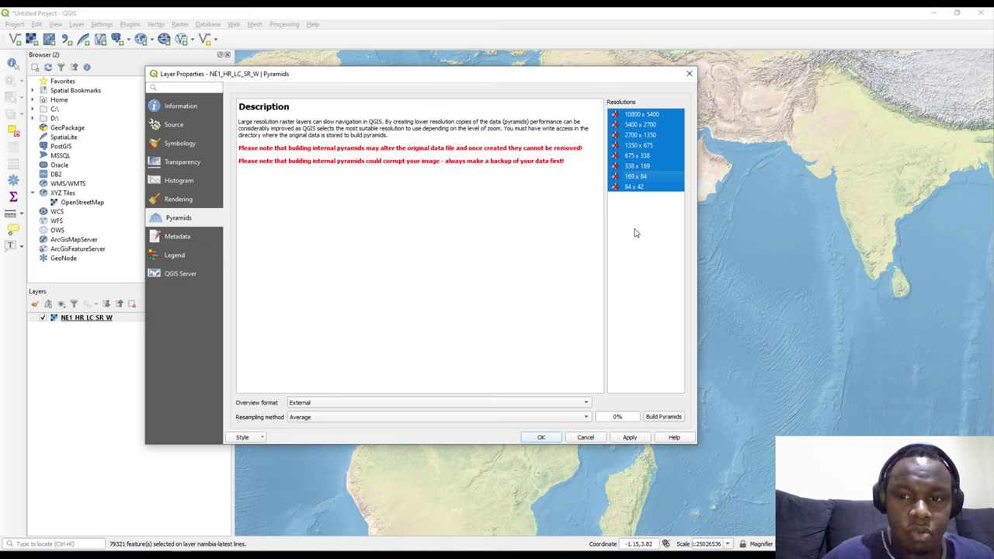
- Deselect all the pyramid resolutions and select only 84 x 42
ctrl+click(635, 188)
ctrl+click(638, 177)
ctrl+click(639, 156)
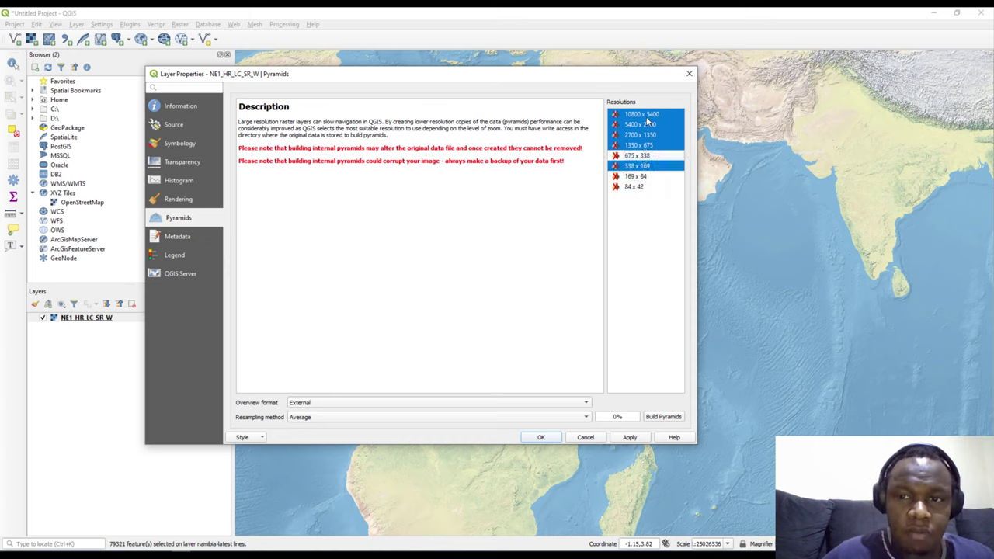
ctrl+click(648, 114)
ctrl+click(648, 124)
ctrl+click(649, 134)
ctrl+click(648, 145)
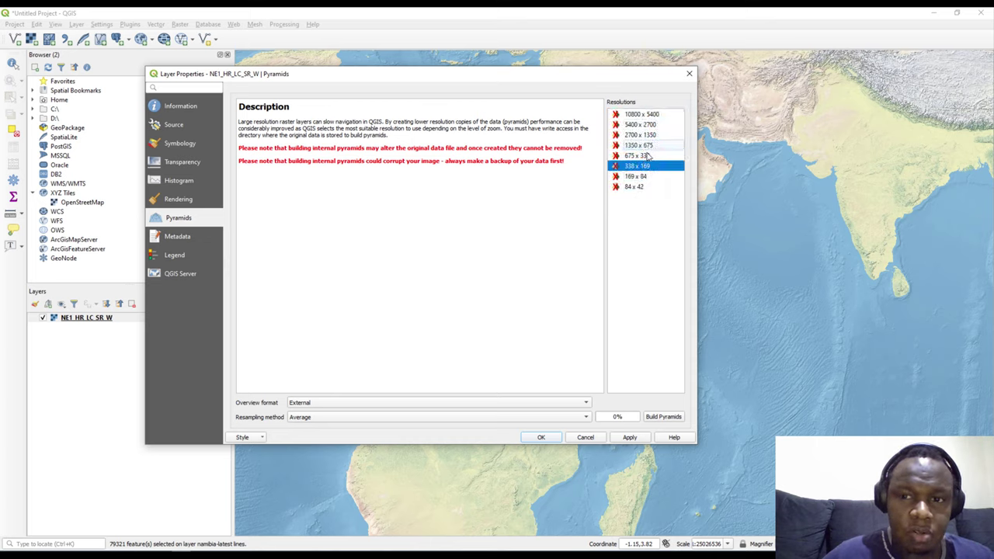
ctrl+click(645, 166)
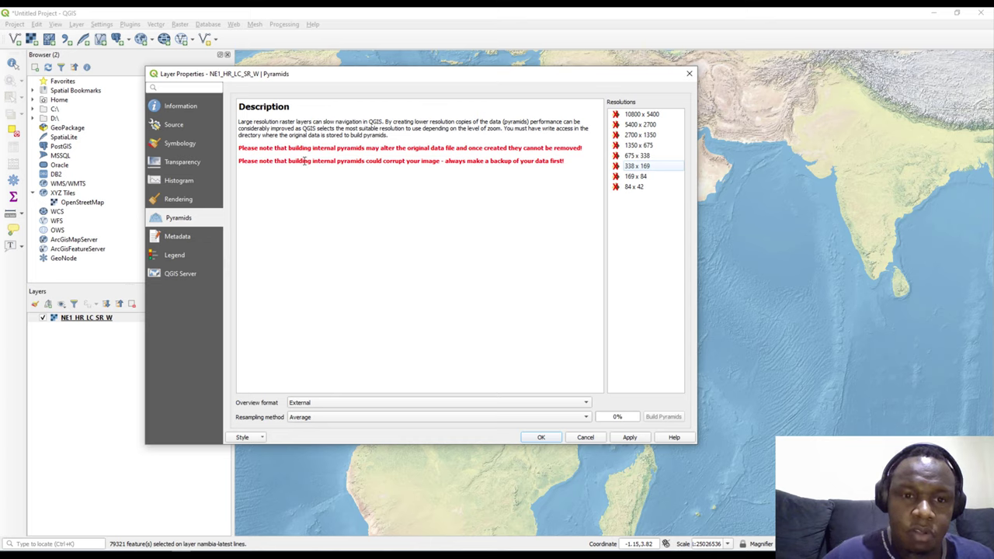
click(636, 190)
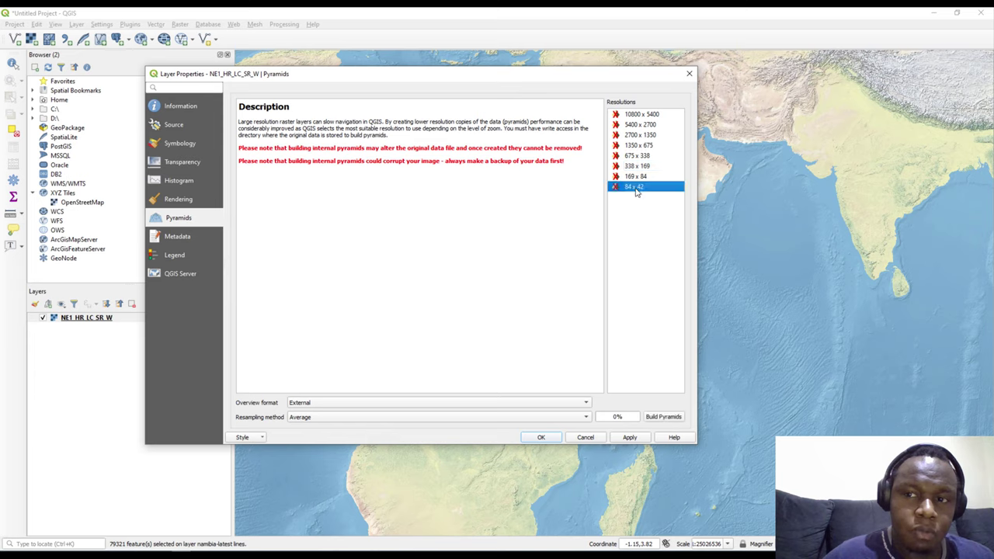
- Review the layer's metadata, legend and QGIS Server settings, including metadata categories, keywords and access, and close the properties
click(184, 239)
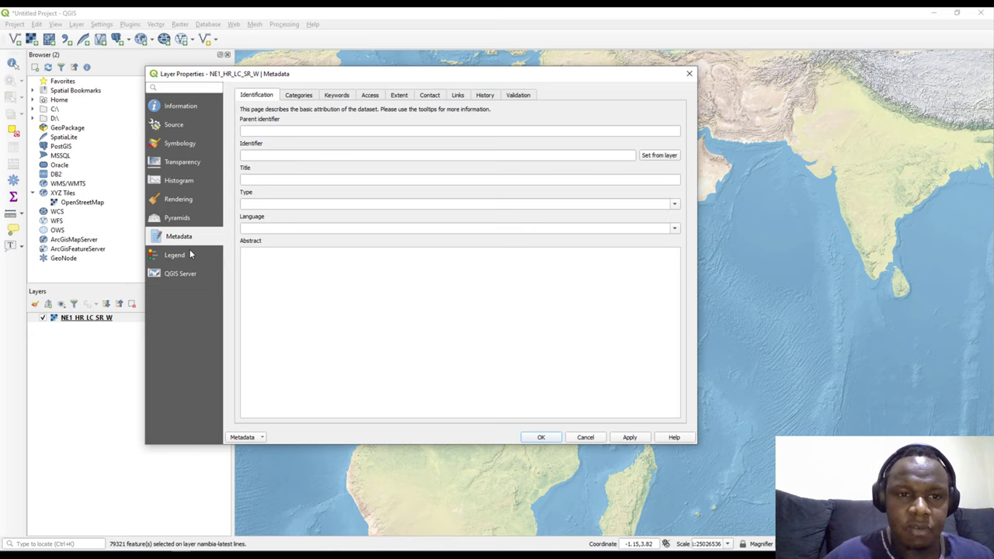
click(189, 256)
click(193, 274)
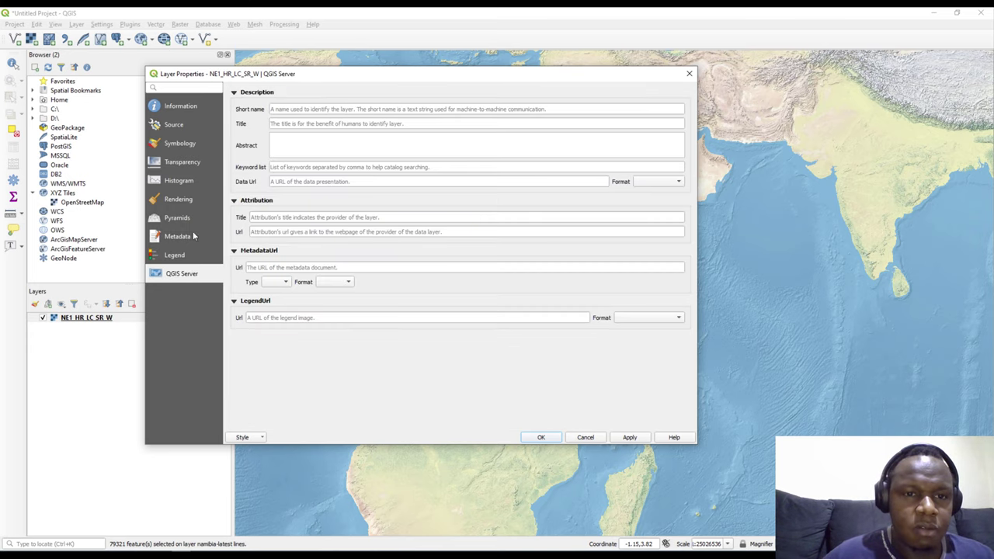
click(180, 240)
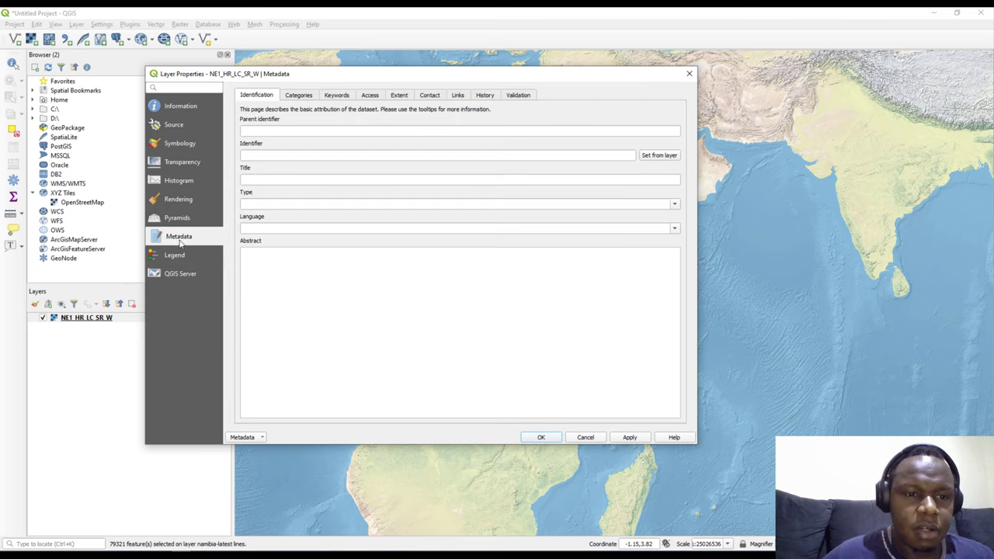
click(297, 97)
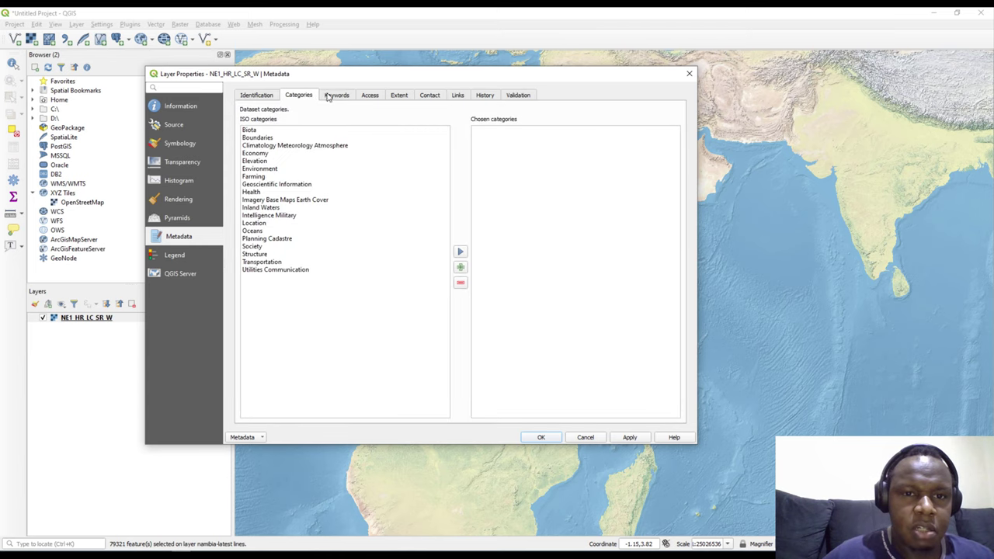
click(333, 96)
click(371, 96)
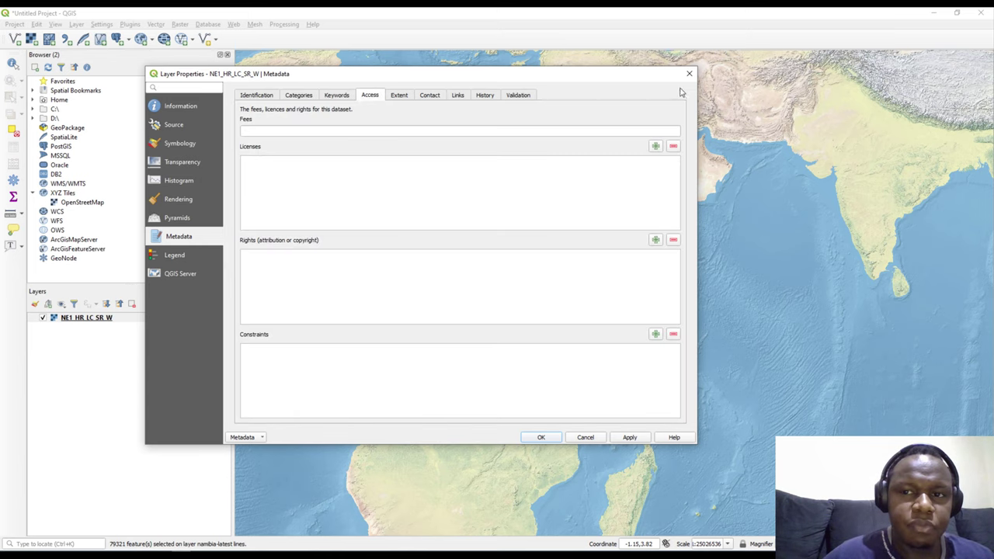
click(689, 73)
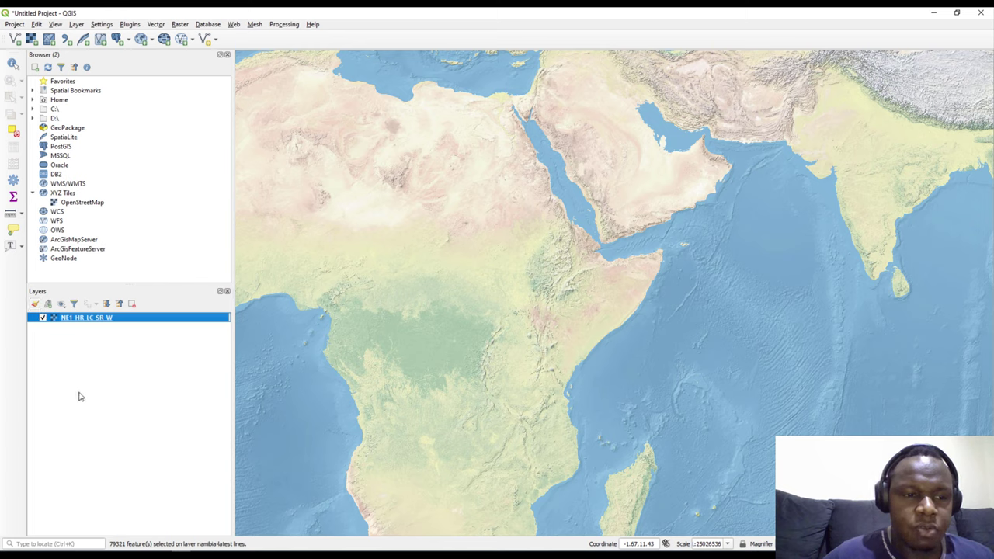
- Reopen the raster's layer properties to review the symbology settings, and close them without changes
right_click(77, 322)
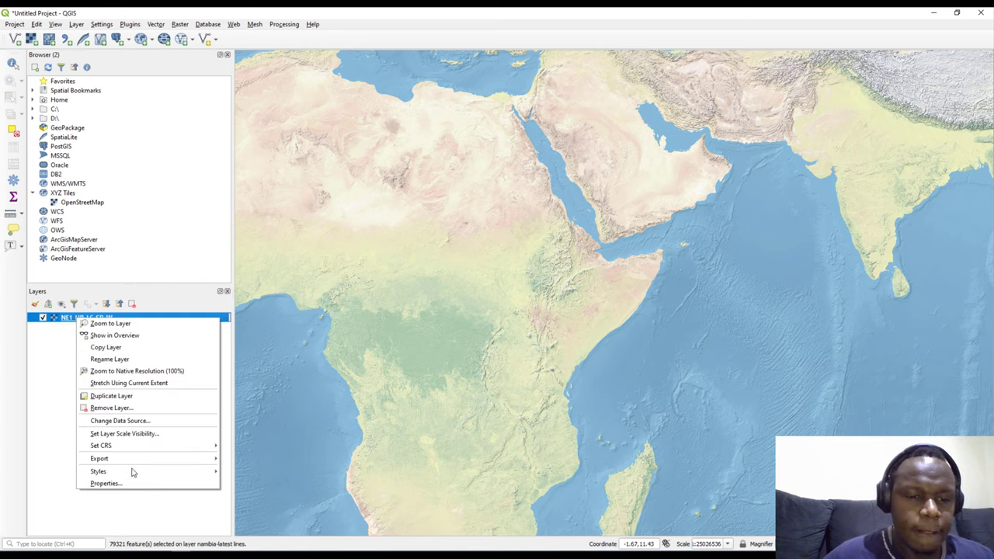
mouse_move(133, 475)
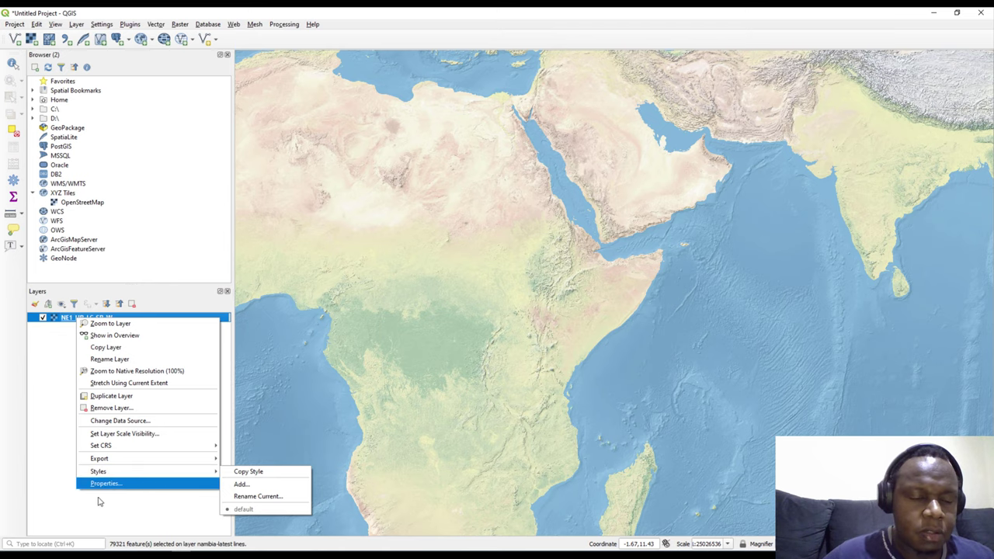
click(107, 483)
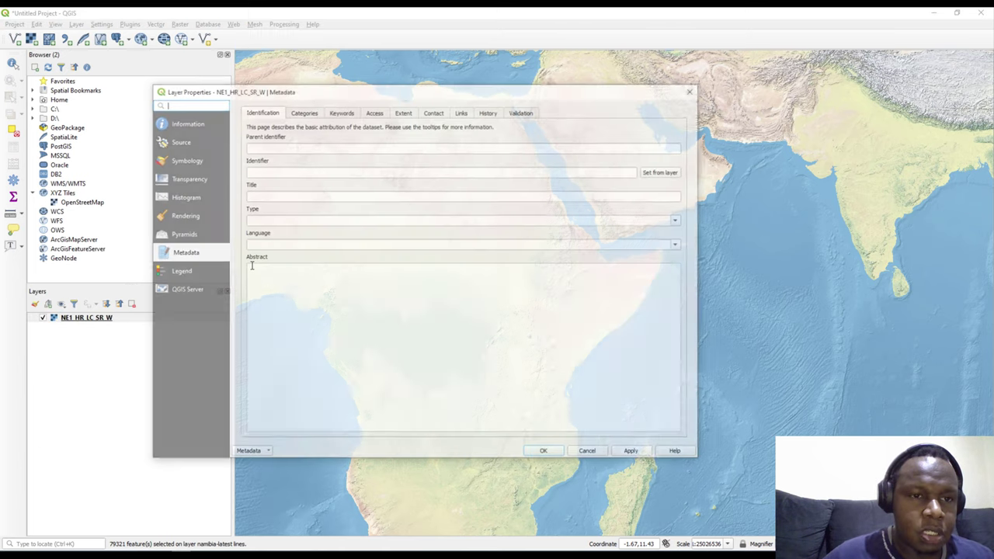
click(183, 160)
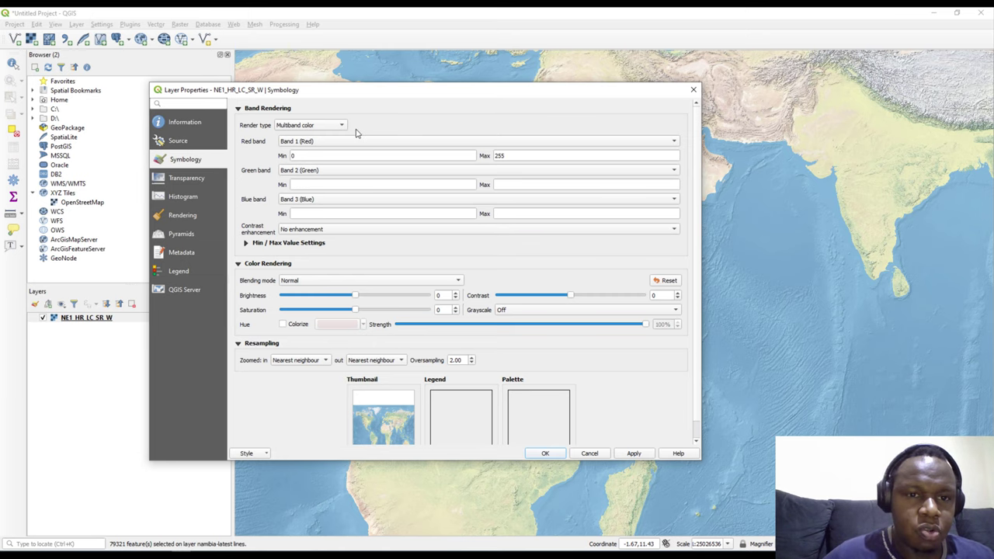
click(692, 90)
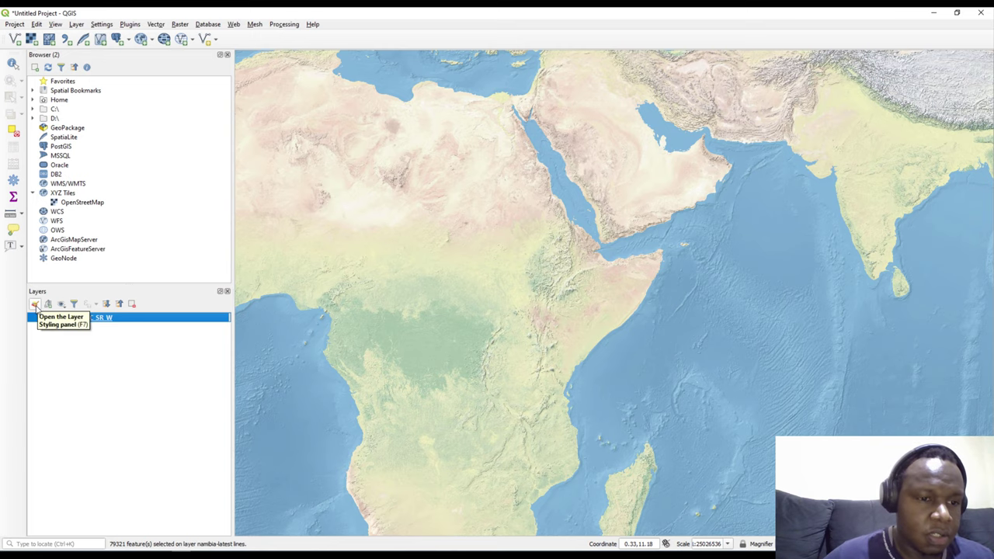
- Show the layer styling options for NE1_HR_LC_SR_W and fit the map to the layer's full extent
click(34, 305)
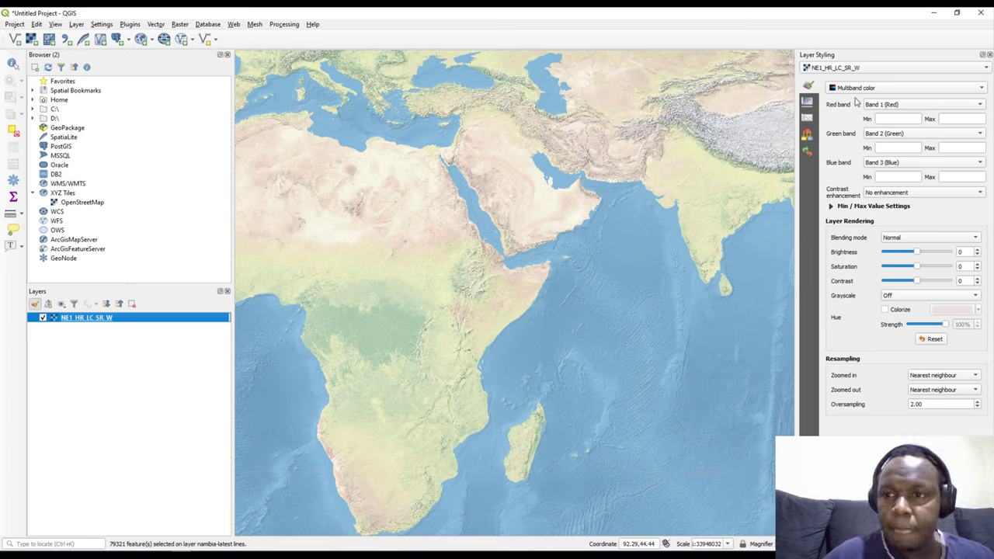
right_click(137, 319)
click(164, 326)
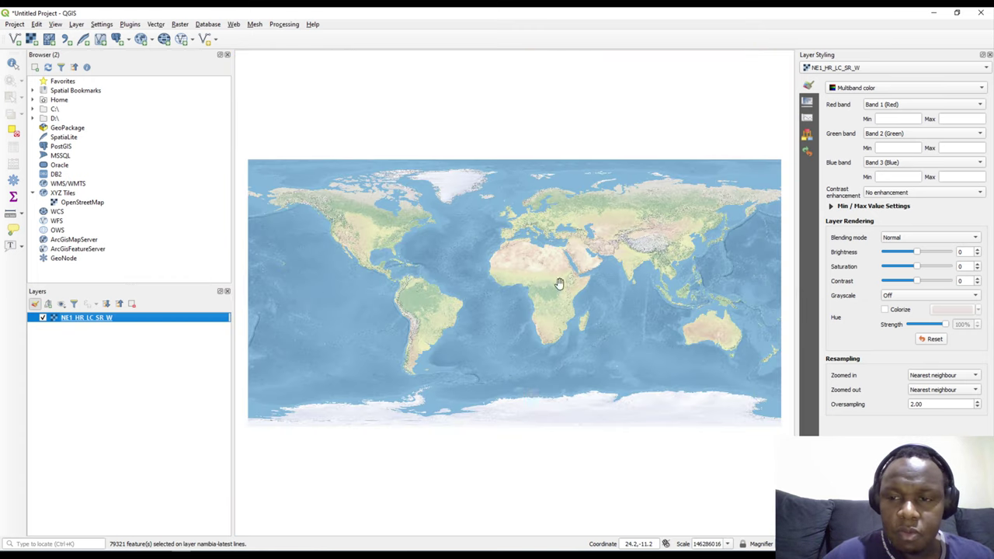
- Render the raster as singleband gray, and change the renderer to singleband pseudocolor
click(867, 90)
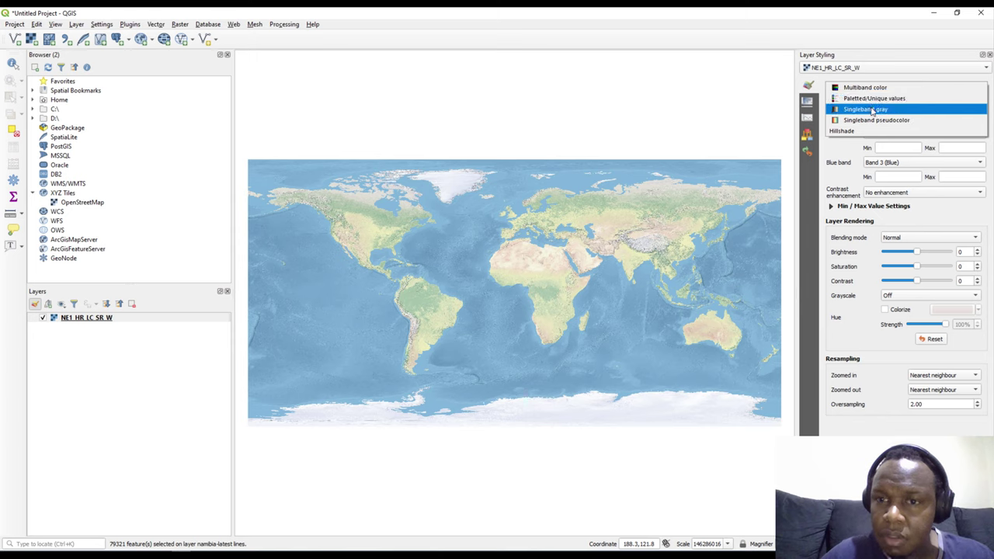
click(871, 111)
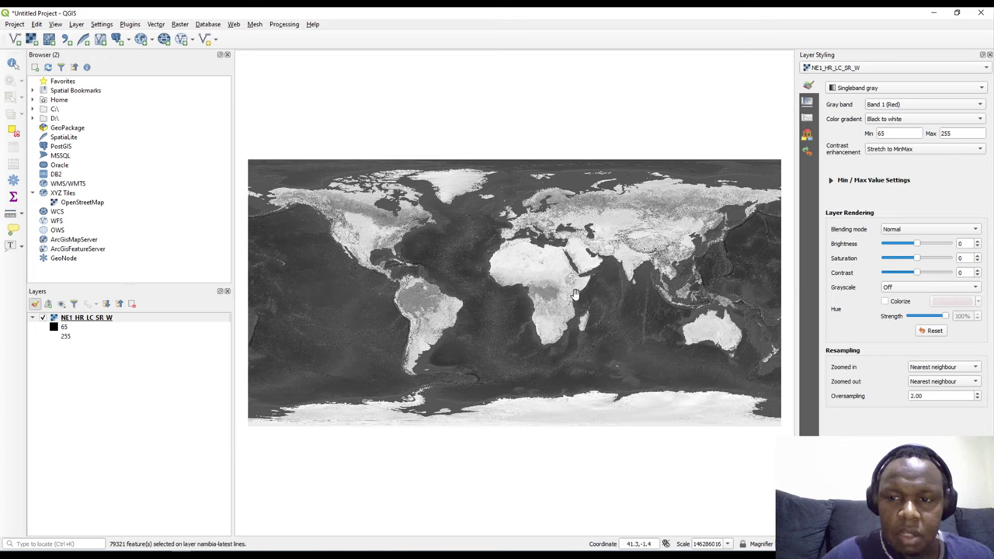
click(865, 88)
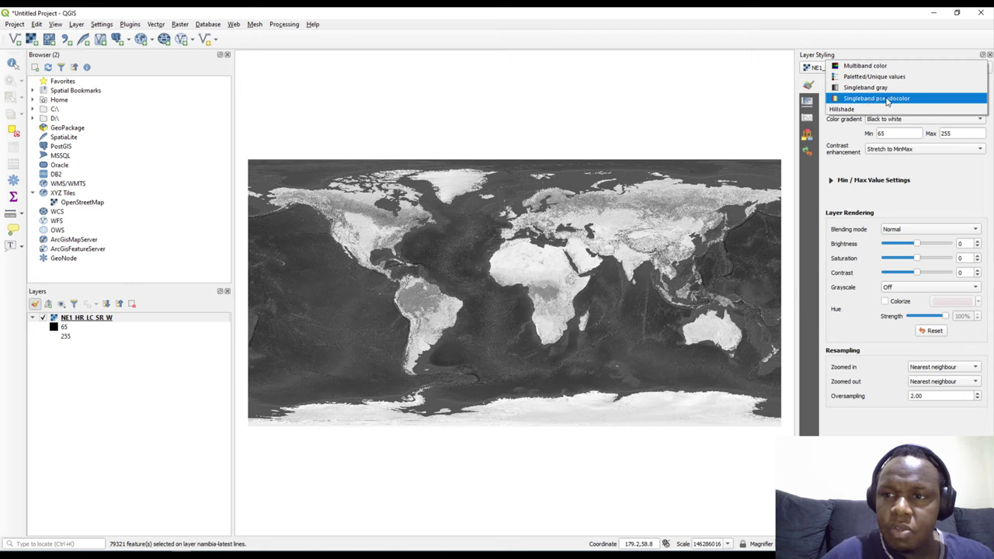
click(889, 98)
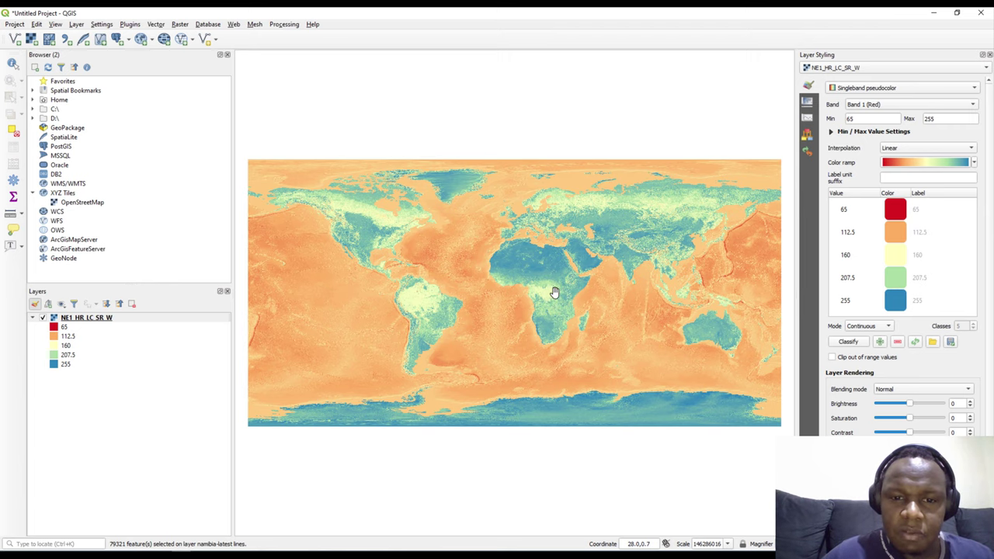
- Render the raster as hillshade with an azimuth of 32°, and change the renderer back to multiband color
scroll(559, 297, up, 2)
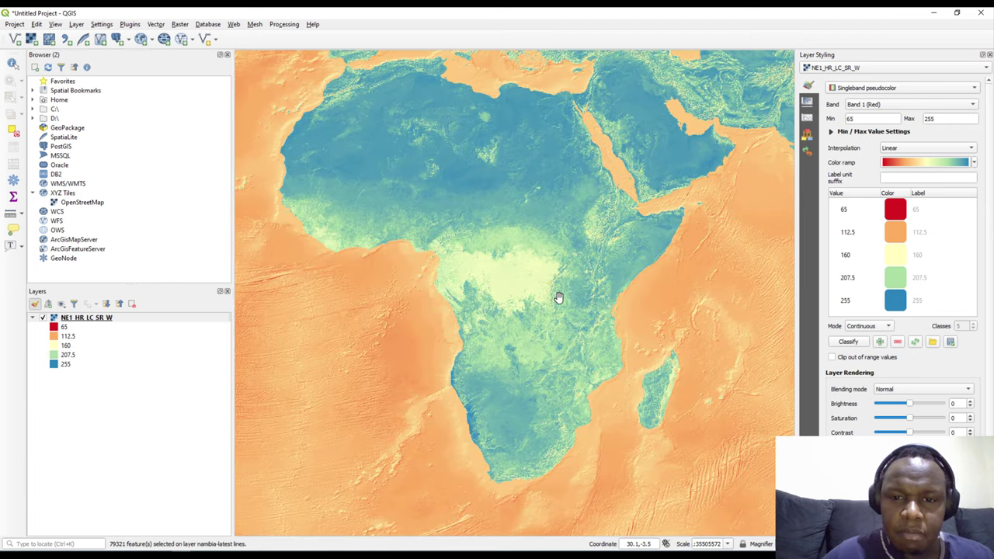
scroll(559, 298, down, 2)
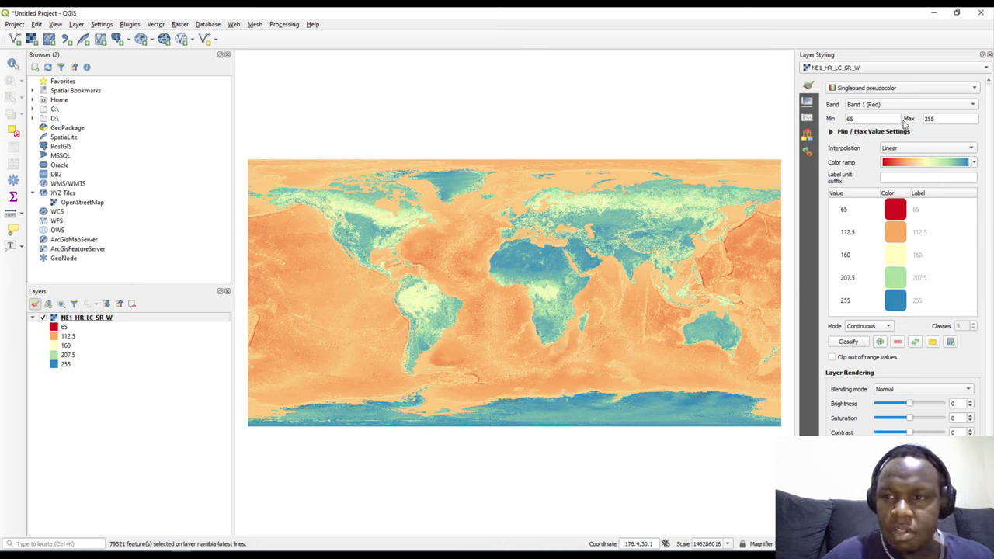
click(905, 92)
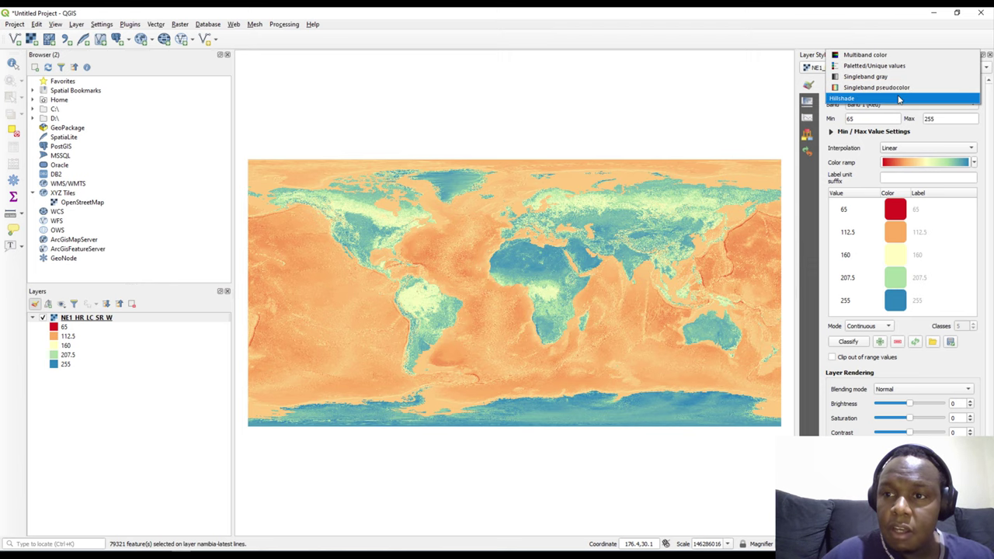
click(898, 99)
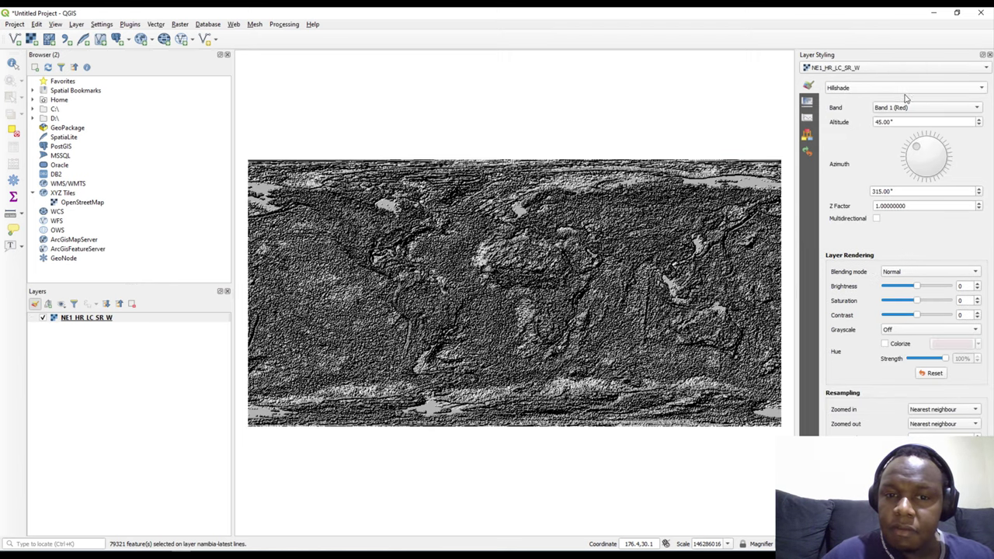
drag(919, 154, 938, 144)
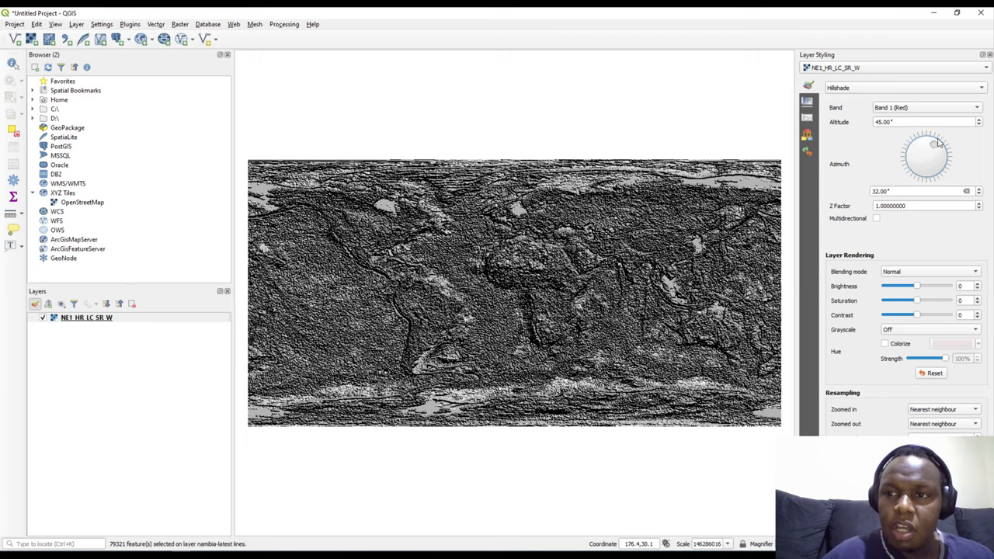
click(846, 89)
click(862, 44)
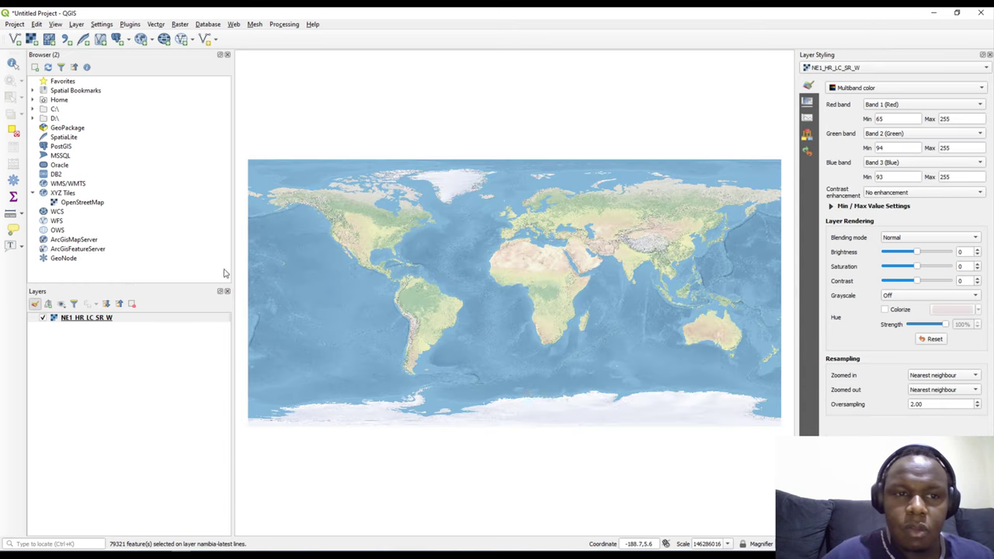
- Open the Raster Calculator to review its raster bands, result layer settings and operators, and close it without calculating
click(180, 25)
click(194, 34)
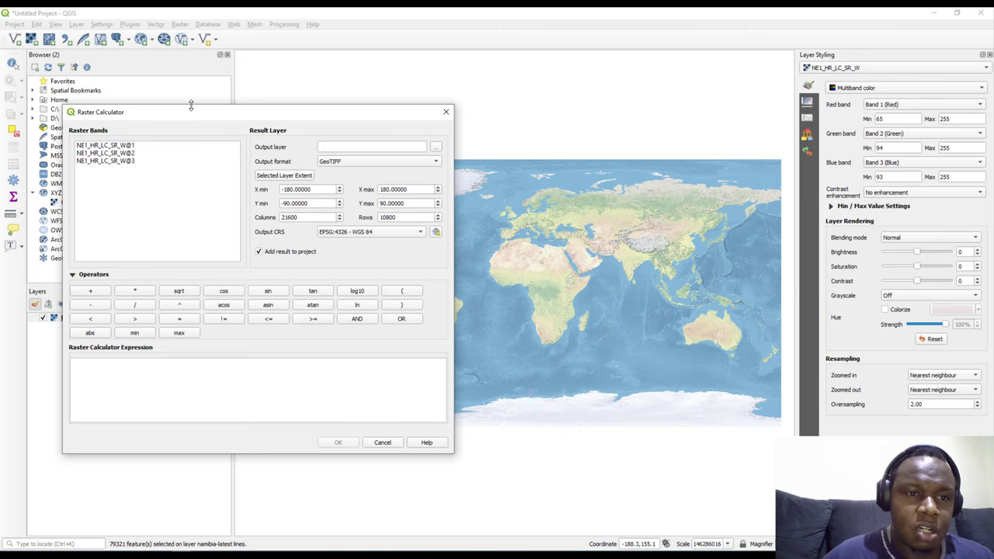
drag(202, 116, 217, 162)
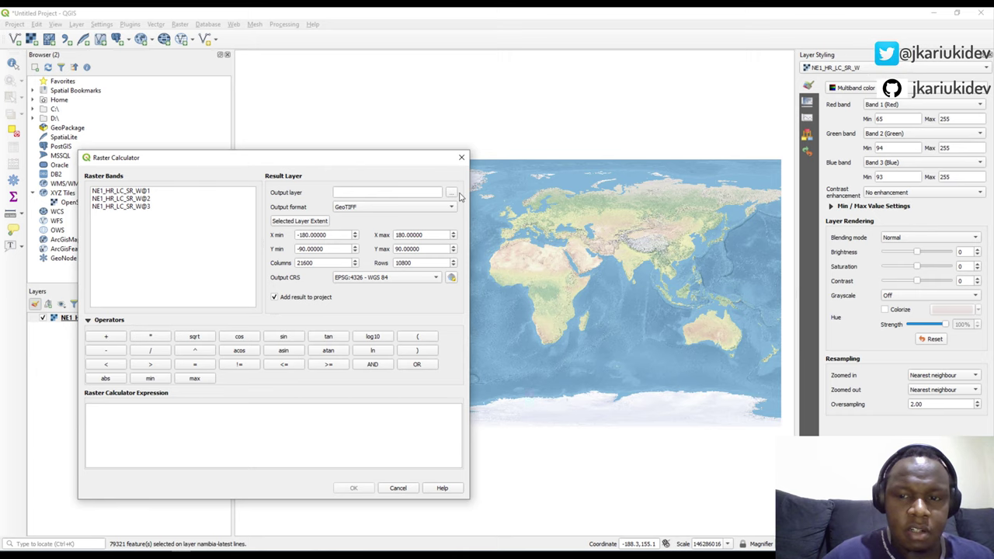
drag(376, 114, 288, 153)
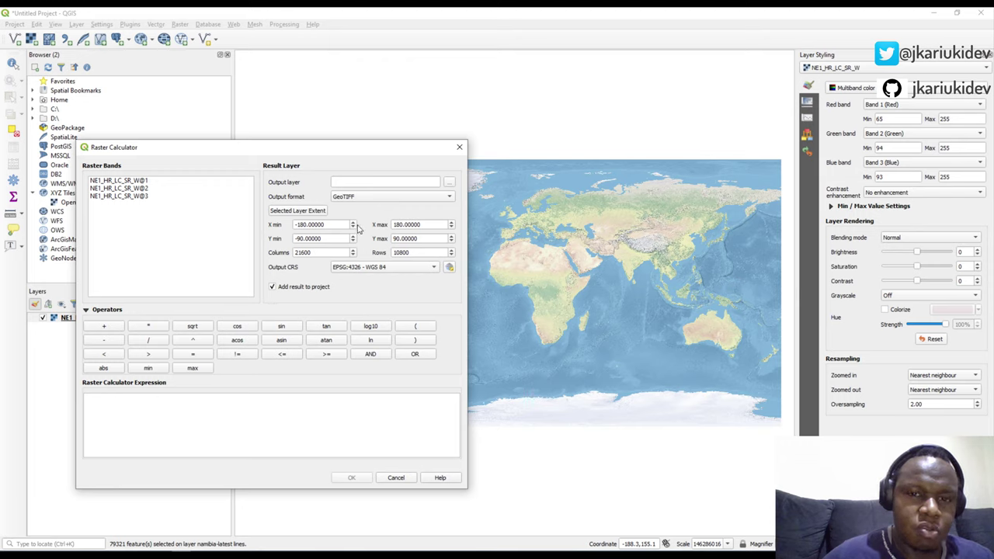
click(460, 149)
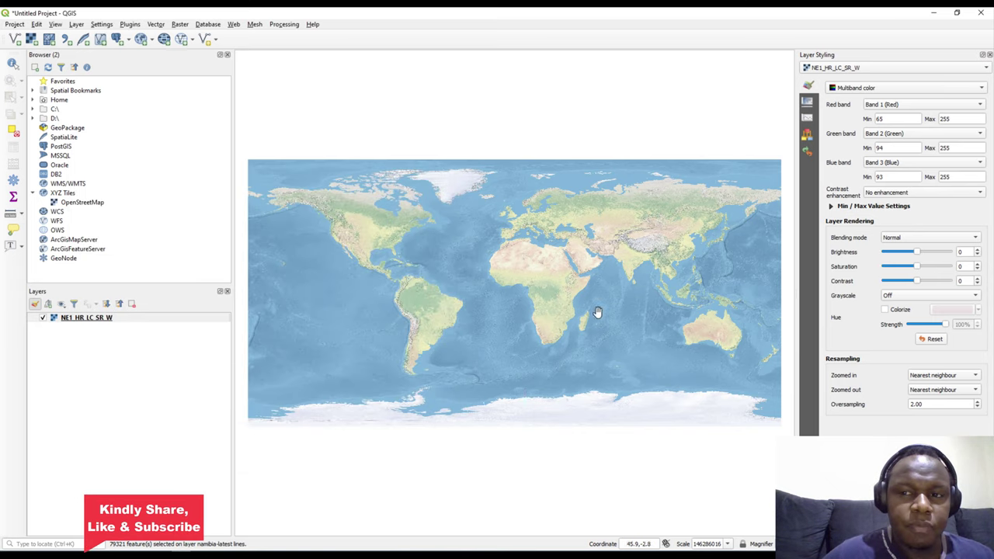
- Fit the map to the NE1_HR_LC_SR_W layer's extent and hide the layer styling options
right_click(118, 316)
click(135, 325)
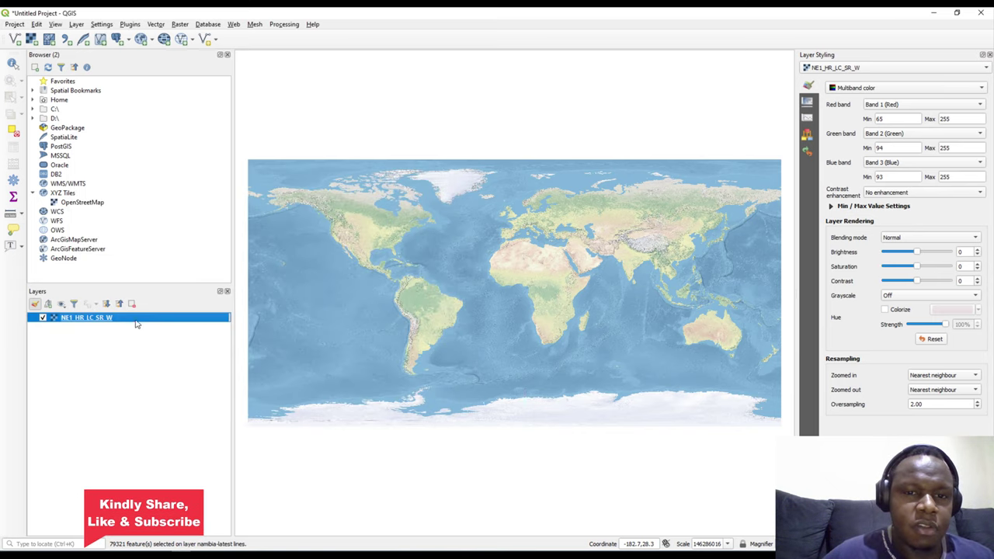
click(989, 55)
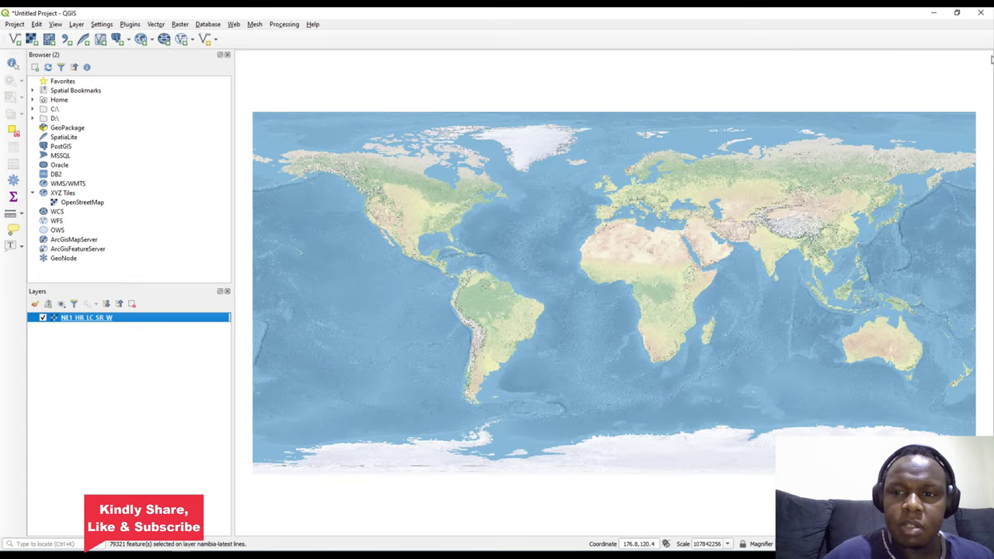